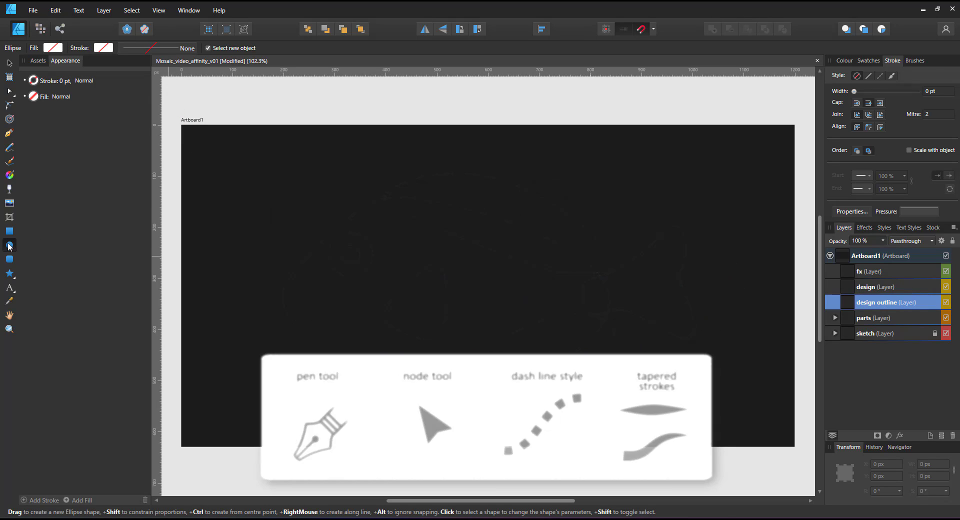
# Draw an ellipse about 385 by 374 px for the fish body and a circle about 98 px wide for the eye at its upper left.
pyautogui.moveTo(367, 210)
pyautogui.mouseDown()
pyautogui.moveTo(519, 392)
pyautogui.moveTo(556, 385)
pyautogui.moveTo(563, 394)
pyautogui.mouseUp()
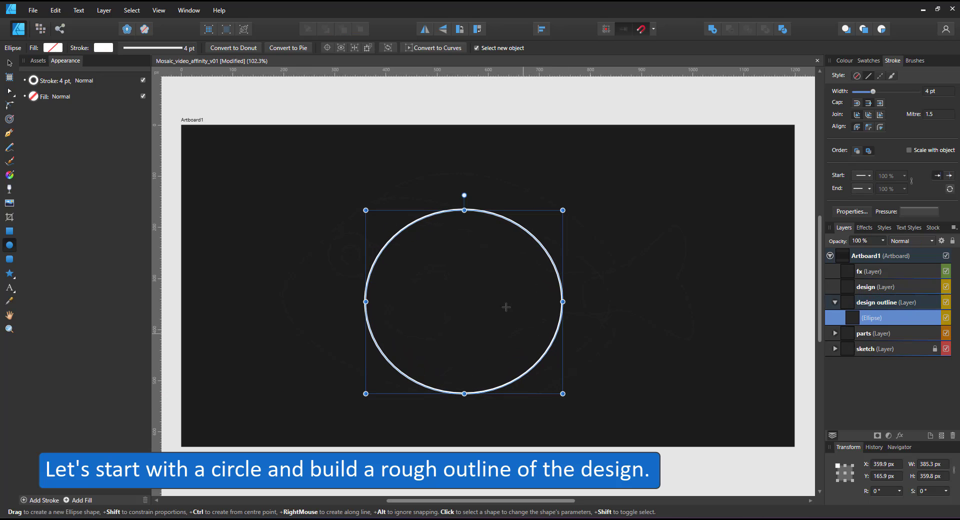
pyautogui.moveTo(465, 209); pyautogui.dragTo(464, 202)
pyautogui.moveTo(322, 234); pyautogui.dragTo(373, 283)
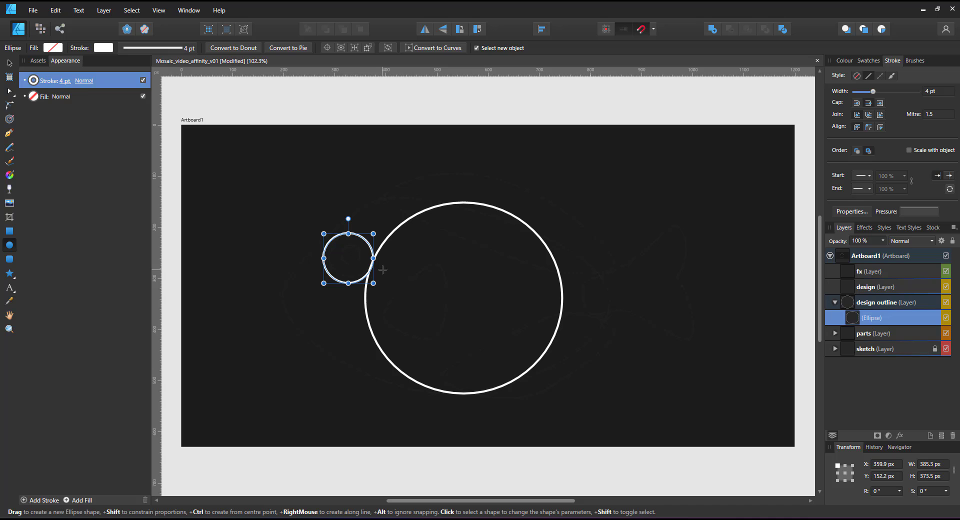
# Convert the large ellipse to curves and move its nodes and handles to form a fish body with a pointed snout and longer rear.
pyautogui.click(7, 61)
pyautogui.click(423, 209)
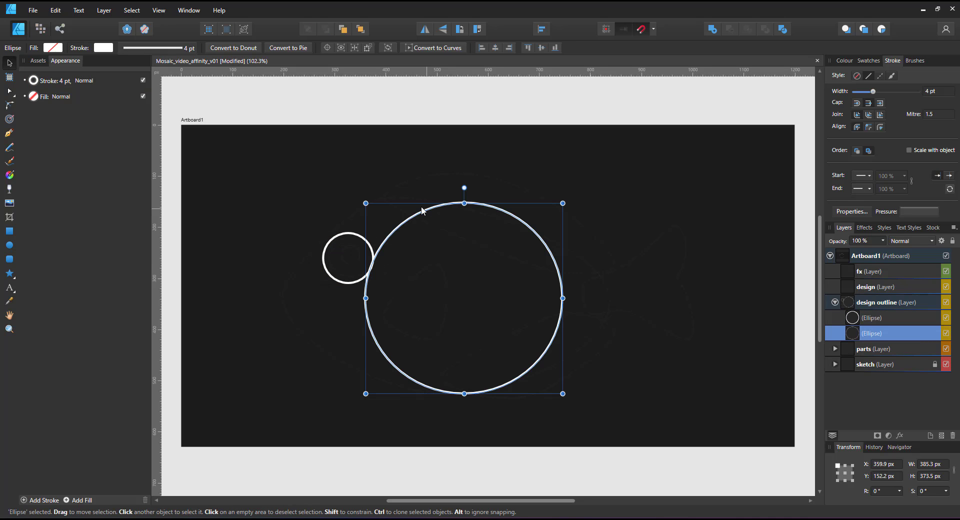
pyautogui.click(422, 48)
pyautogui.press('a')
pyautogui.moveTo(365, 298); pyautogui.dragTo(284, 295)
pyautogui.moveTo(465, 203); pyautogui.dragTo(382, 202)
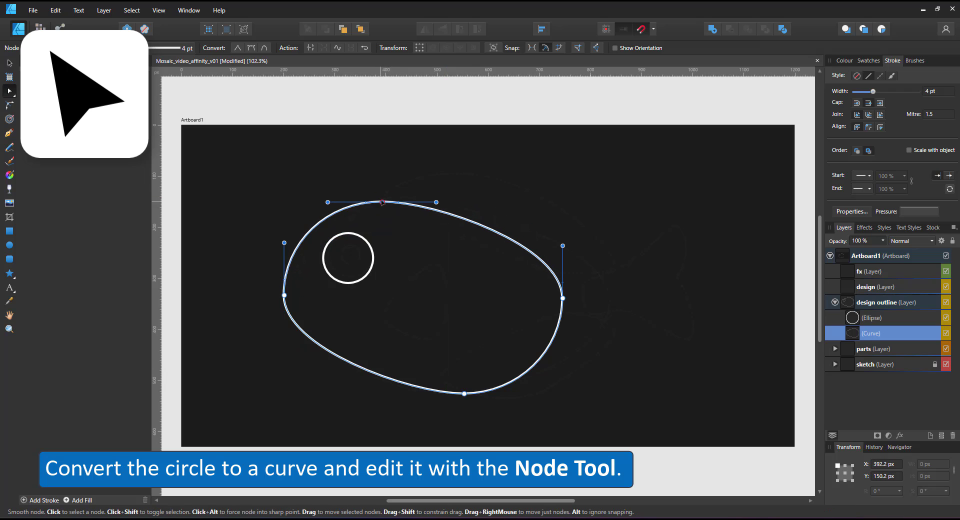
pyautogui.moveTo(284, 242); pyautogui.dragTo(285, 289)
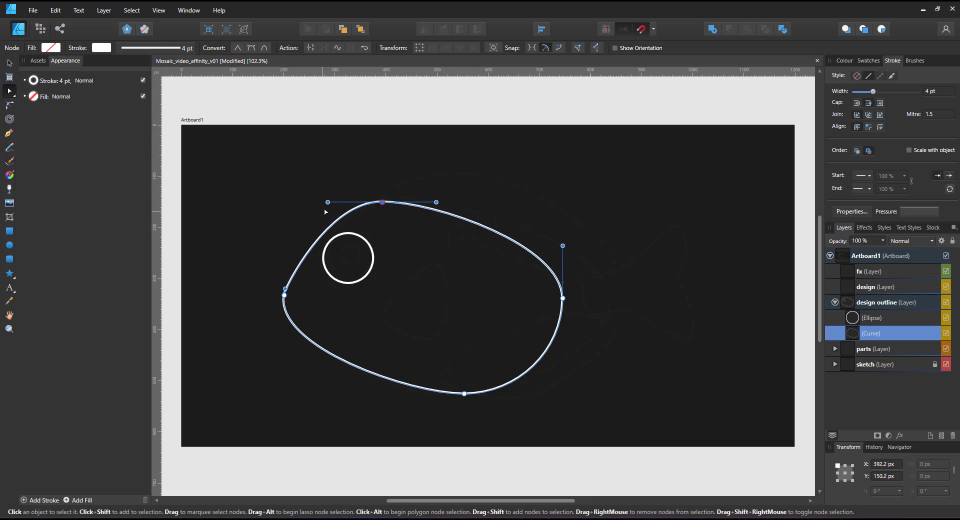
pyautogui.moveTo(464, 393); pyautogui.dragTo(438, 394)
pyautogui.moveTo(562, 299); pyautogui.dragTo(610, 296)
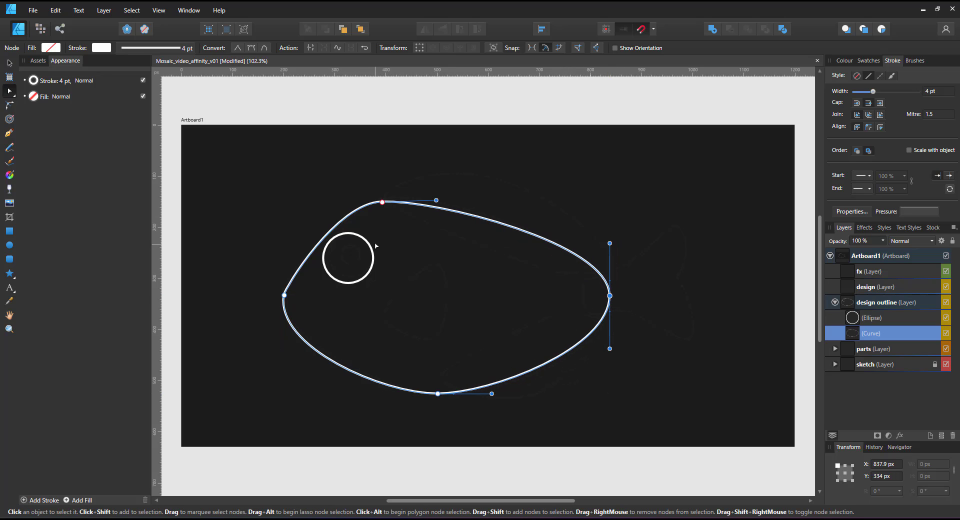
# Reuse the eye circle for a smaller concentric pupil and a copy converted to curves and reshaped into the side fin.
pyautogui.click(8, 63)
pyautogui.click(346, 234)
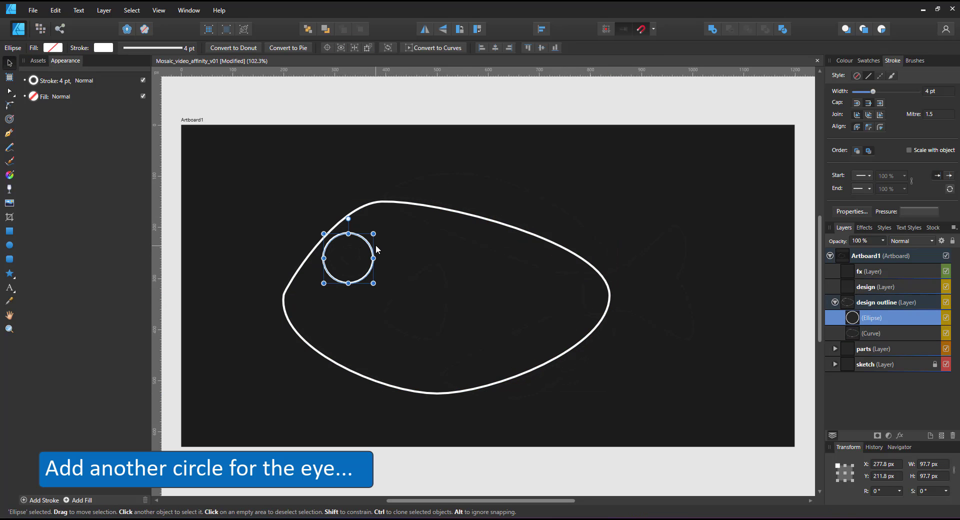
pyautogui.moveTo(366, 241)
pyautogui.mouseDown()
pyautogui.moveTo(366, 260)
pyautogui.moveTo(446, 304)
pyautogui.moveTo(435, 261)
pyautogui.mouseUp()
pyautogui.click(375, 244)
pyautogui.click(374, 248)
pyautogui.click(435, 48)
pyautogui.click(10, 91)
pyautogui.moveTo(422, 336); pyautogui.dragTo(430, 341)
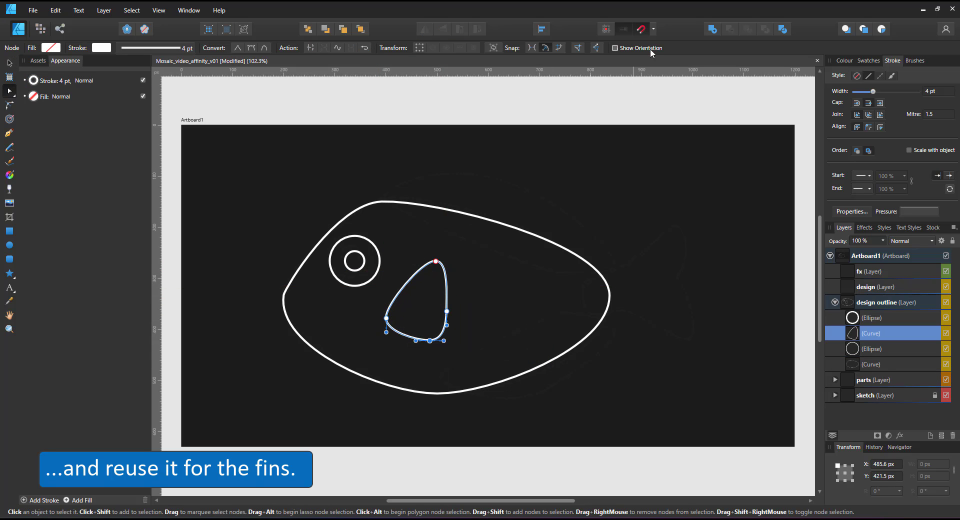
# Copy the side fin onto the fish's back and reshape its nodes into a long dorsal fin about 429 by 201 px.
pyautogui.click(9, 63)
pyautogui.keyDown('ctrl'); pyautogui.moveTo(427, 294); pyautogui.dragTo(599, 269); pyautogui.keyUp('ctrl')
pyautogui.click(9, 91)
pyautogui.moveTo(444, 150); pyautogui.dragTo(438, 168)
# Copy the dorsal fin to the lower body, flip it vertically and scale it to about 375 by 163 px as the belly fin.
pyautogui.click(10, 63)
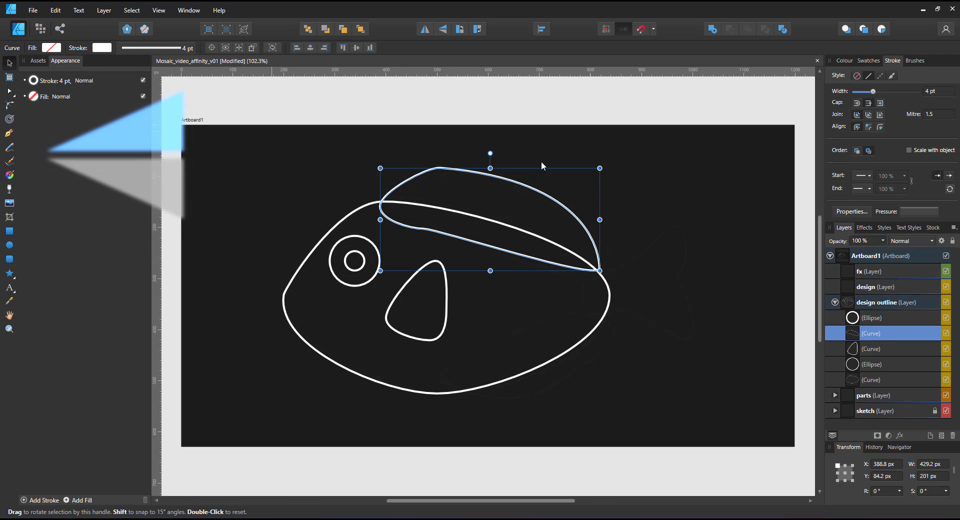
pyautogui.keyDown('ctrl'); pyautogui.moveTo(540, 190); pyautogui.dragTo(563, 338); pyautogui.keyUp('ctrl')
pyautogui.click(443, 29)
pyautogui.moveTo(646, 297); pyautogui.dragTo(619, 316)
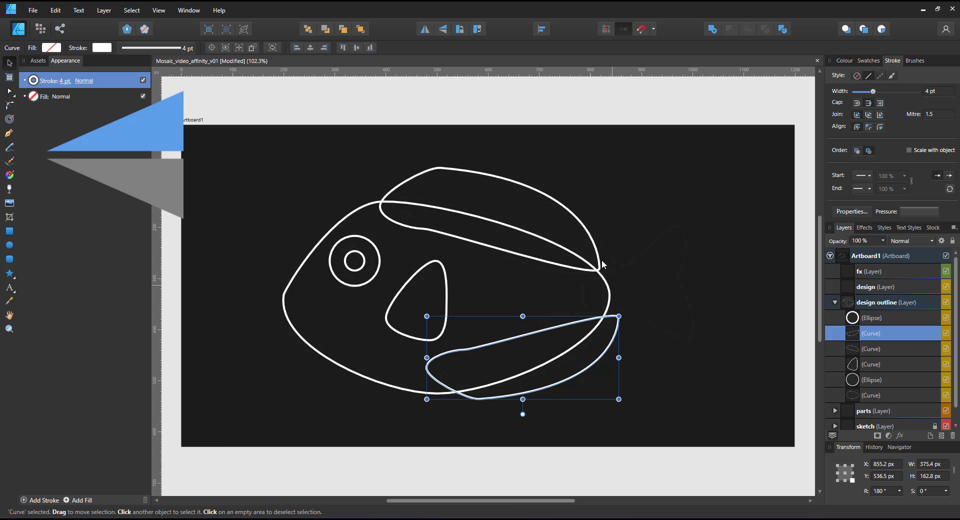
# Copy the side fin to the rear of the body and pull its nodes and handles into a wide tail overlapping the body.
pyautogui.click(444, 279)
pyautogui.keyDown('ctrl'); pyautogui.moveTo(432, 280); pyautogui.dragTo(682, 227); pyautogui.keyUp('ctrl')
pyautogui.click(10, 91)
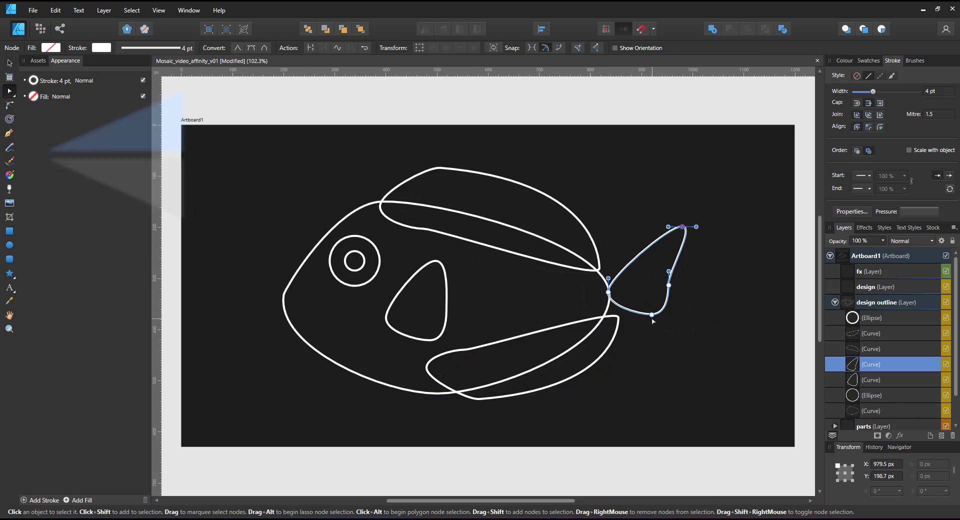
pyautogui.moveTo(650, 315); pyautogui.dragTo(686, 343)
pyautogui.moveTo(669, 286); pyautogui.dragTo(683, 280)
pyautogui.moveTo(608, 292); pyautogui.dragTo(575, 257)
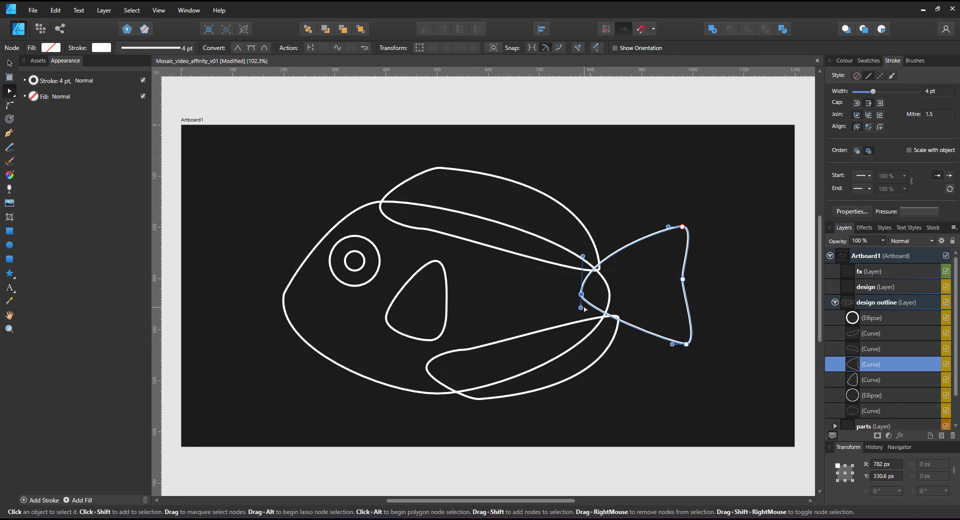
pyautogui.moveTo(584, 308); pyautogui.dragTo(588, 327)
# Add nodes to the tail's upper and lower edges, narrow its base and adjust the tips and rear notch.
pyautogui.click(606, 257)
pyautogui.moveTo(607, 257); pyautogui.dragTo(607, 273)
pyautogui.click(607, 321)
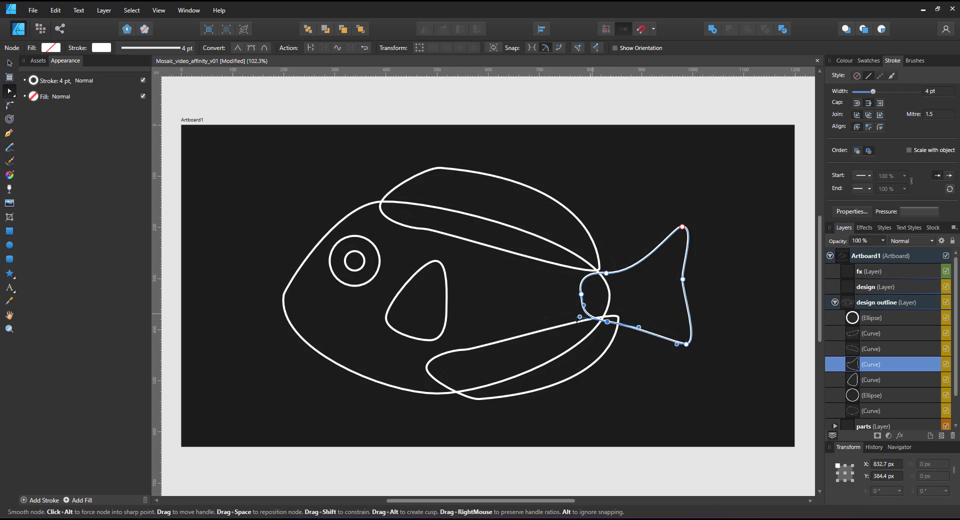
pyautogui.moveTo(677, 346)
pyautogui.mouseDown()
pyautogui.moveTo(662, 345)
pyautogui.moveTo(693, 345)
pyautogui.mouseUp()
pyautogui.moveTo(682, 227); pyautogui.dragTo(684, 221)
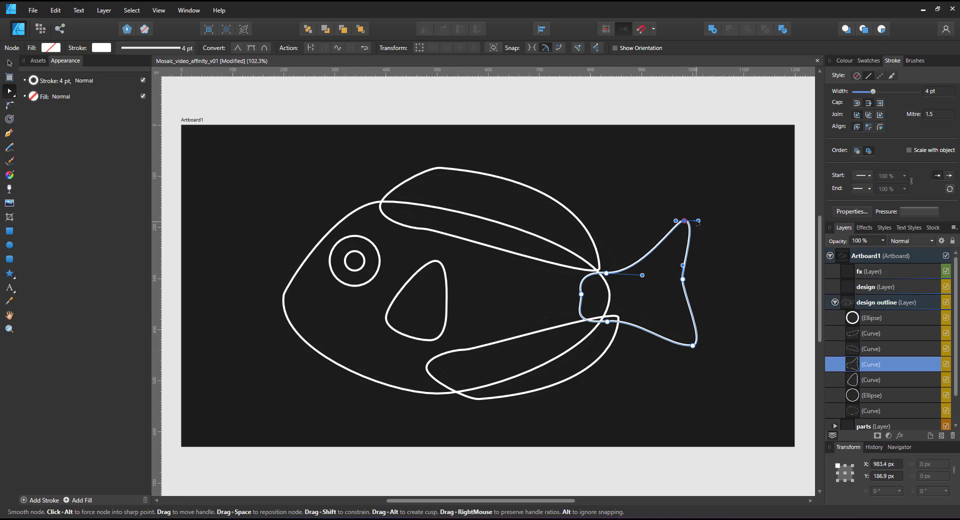
pyautogui.moveTo(682, 265)
pyautogui.mouseDown()
pyautogui.moveTo(697, 266)
pyautogui.moveTo(679, 281)
pyautogui.mouseUp()
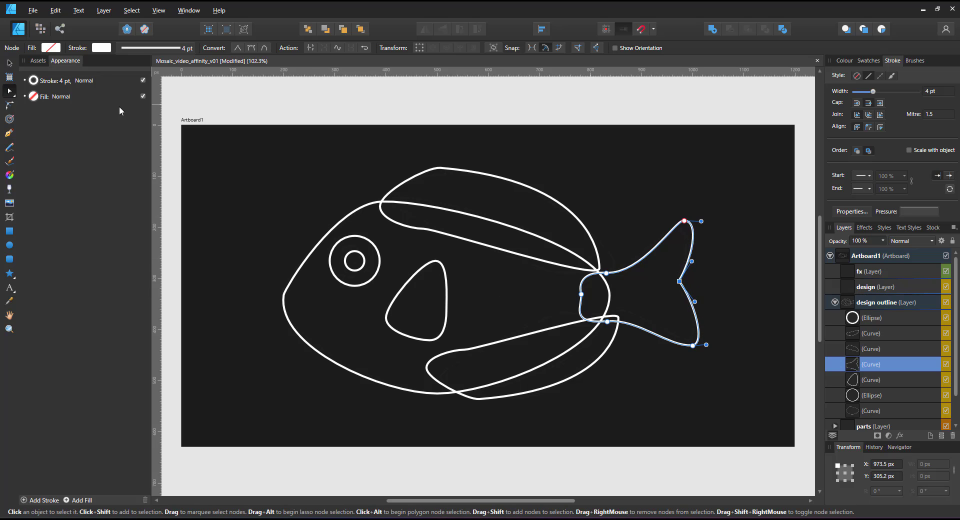
# Give all seven fish shapes a black stroke and a bright blue fill.
pyautogui.click(10, 64)
pyautogui.moveTo(213, 94); pyautogui.dragTo(646, 360)
pyautogui.click(866, 64)
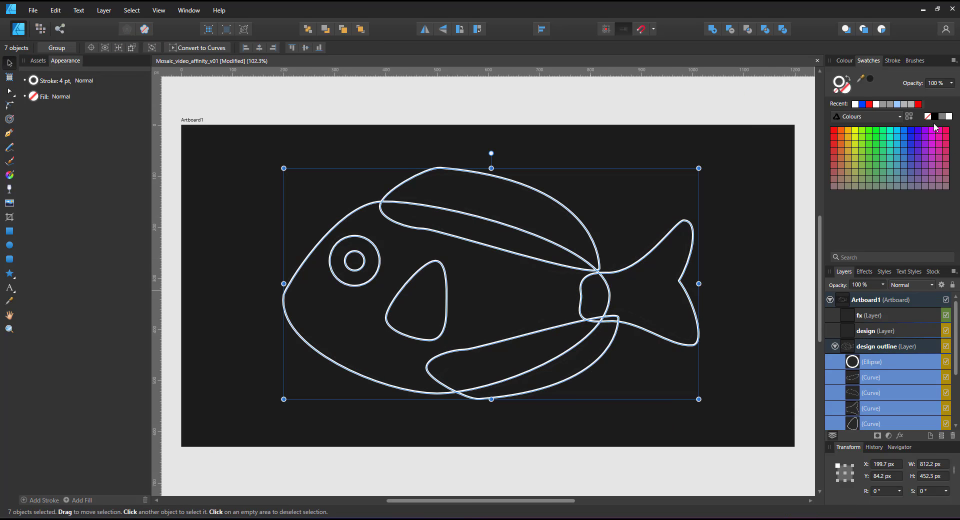
pyautogui.click(935, 117)
pyautogui.click(845, 89)
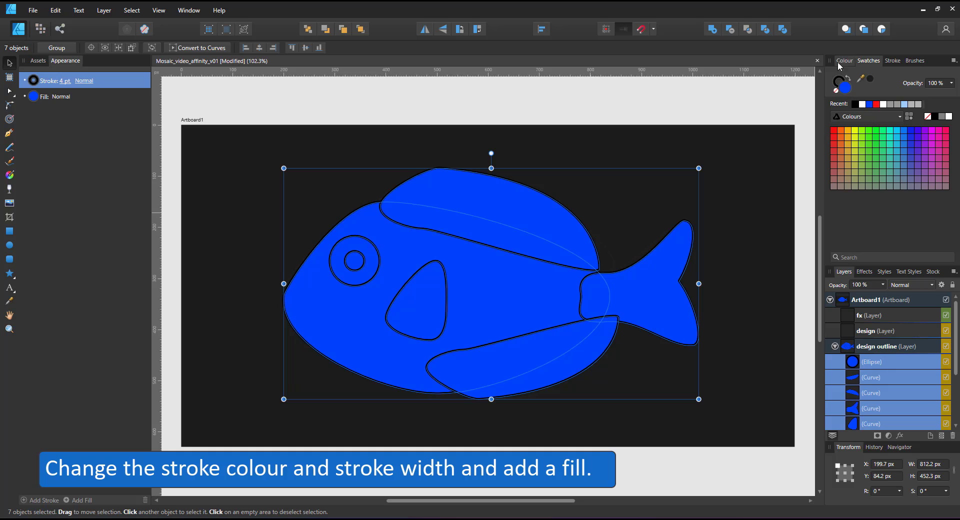
# Set the stroke width of all fish shapes to 25.4 pt and place the strokes behind the fills.
pyautogui.click(896, 63)
pyautogui.moveTo(873, 92); pyautogui.dragTo(893, 93)
pyautogui.click(858, 151)
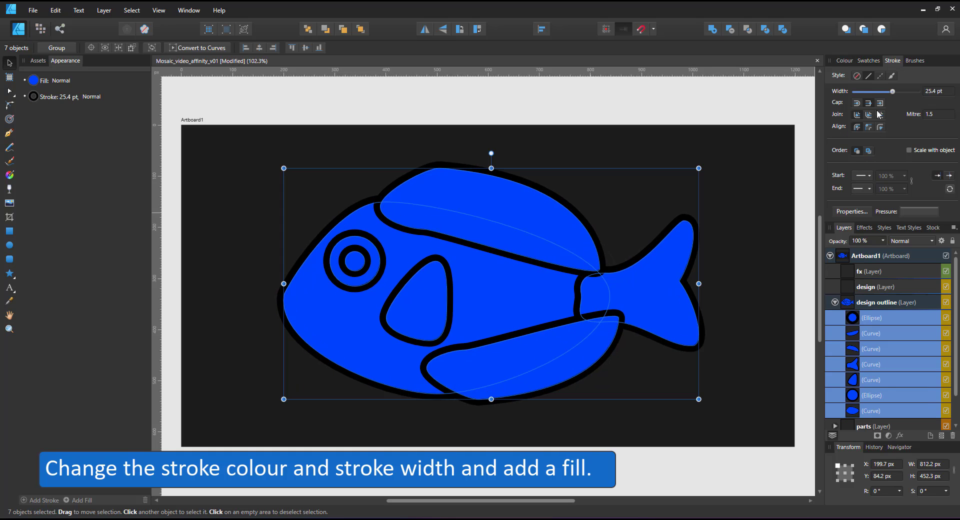
# Fill the tail with orange using hue 41, saturation 100 and lightness 50.
pyautogui.click(636, 258)
pyautogui.click(844, 60)
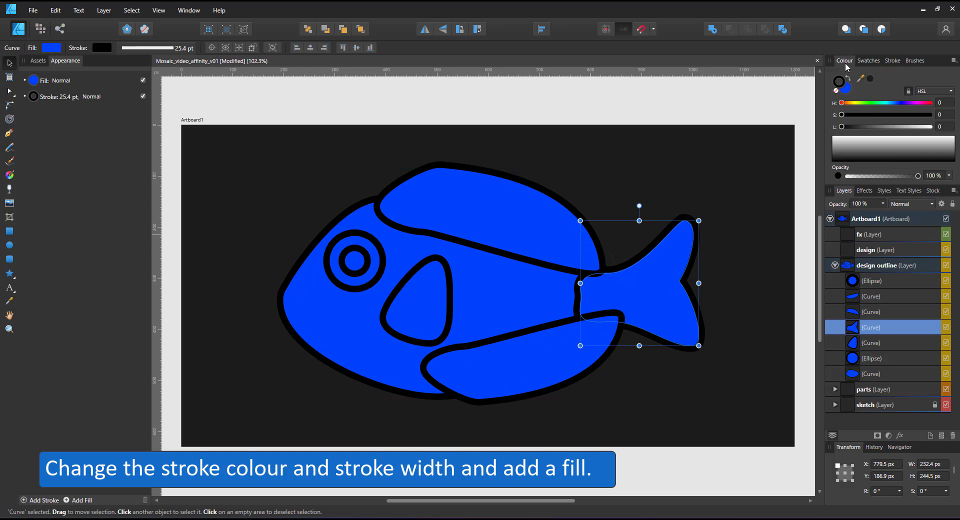
pyautogui.click(853, 103)
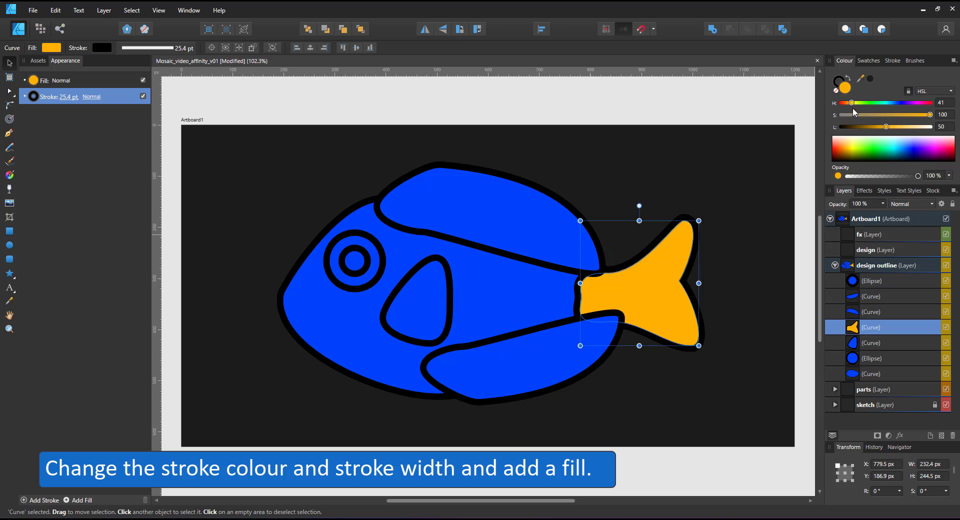
# Lighten the side fin's blue fill and darken the dorsal and belly fins to lightness 31.
pyautogui.click(454, 299)
pyautogui.moveTo(886, 126)
pyautogui.mouseDown()
pyautogui.moveTo(897, 126)
pyautogui.moveTo(868, 126)
pyautogui.mouseUp()
pyautogui.click(428, 213)
pyautogui.keyDown('shift'); pyautogui.click(520, 338); pyautogui.keyUp('shift')
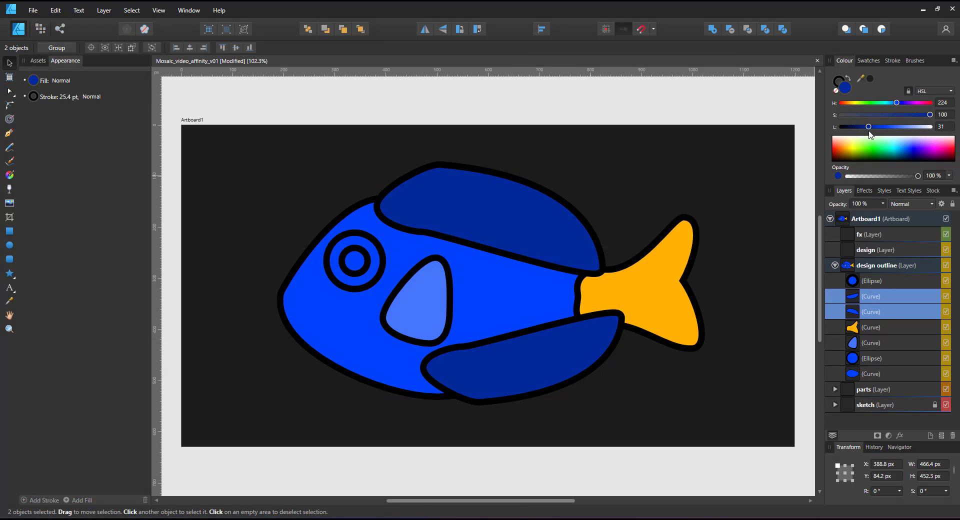
# Send the dorsal fin, belly fin and tail behind the fish body.
pyautogui.keyDown('shift'); pyautogui.click(626, 306); pyautogui.keyUp('shift')
pyautogui.hotkey('ctrl', '[')
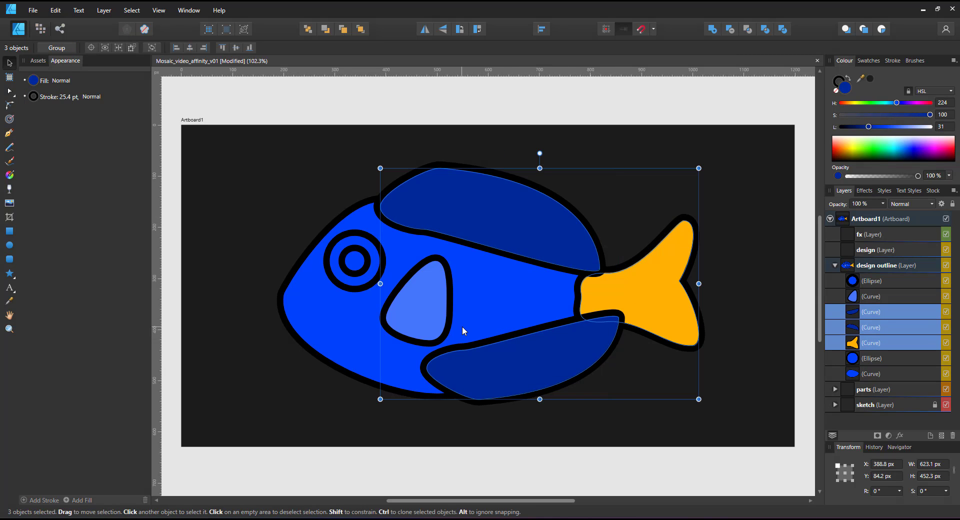
pyautogui.hotkey('ctrl', 'shift', '[')
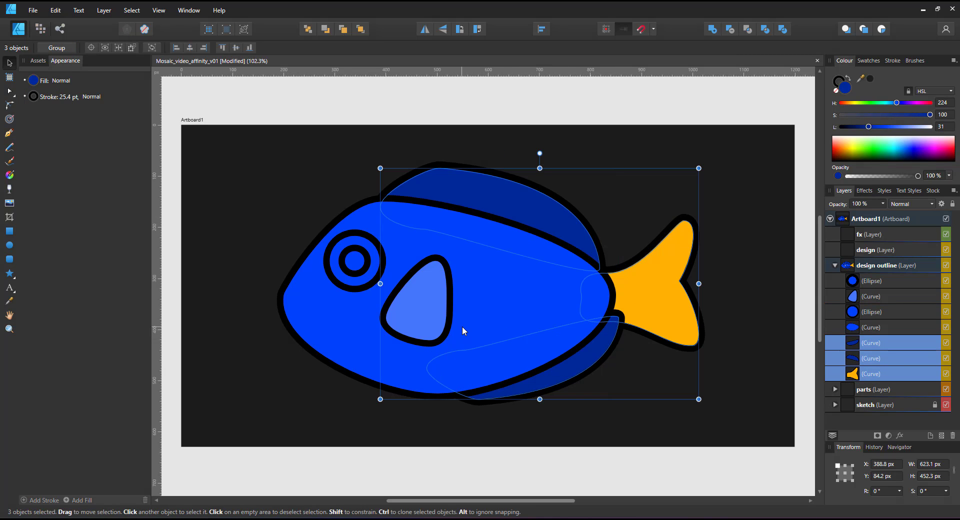
# Fill the outer eye circle with very dark blue and the pupil with black.
pyautogui.click(358, 242)
pyautogui.moveTo(885, 127); pyautogui.dragTo(842, 126)
pyautogui.click(356, 260)
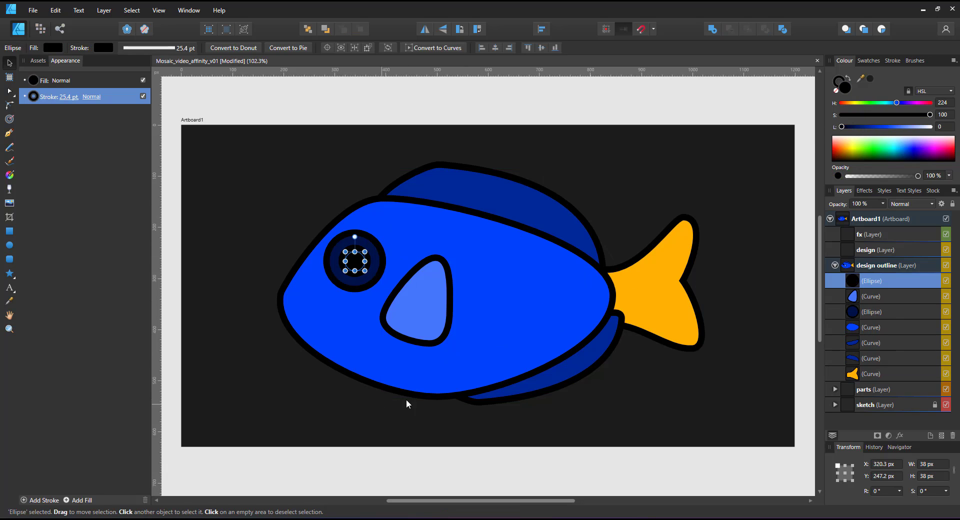
# Lighten the artboard background to a grey with lightness 25 and deselect it.
pyautogui.click(340, 120)
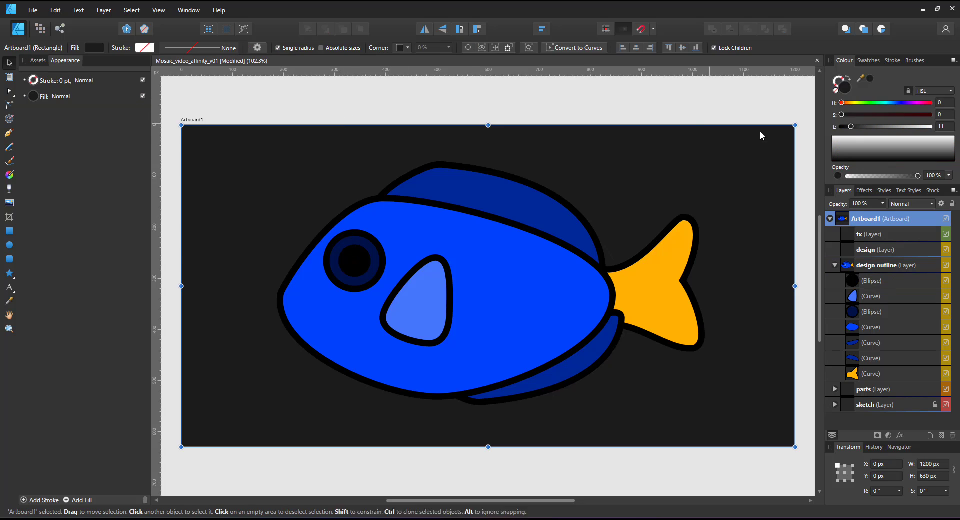
pyautogui.moveTo(852, 131); pyautogui.dragTo(861, 134)
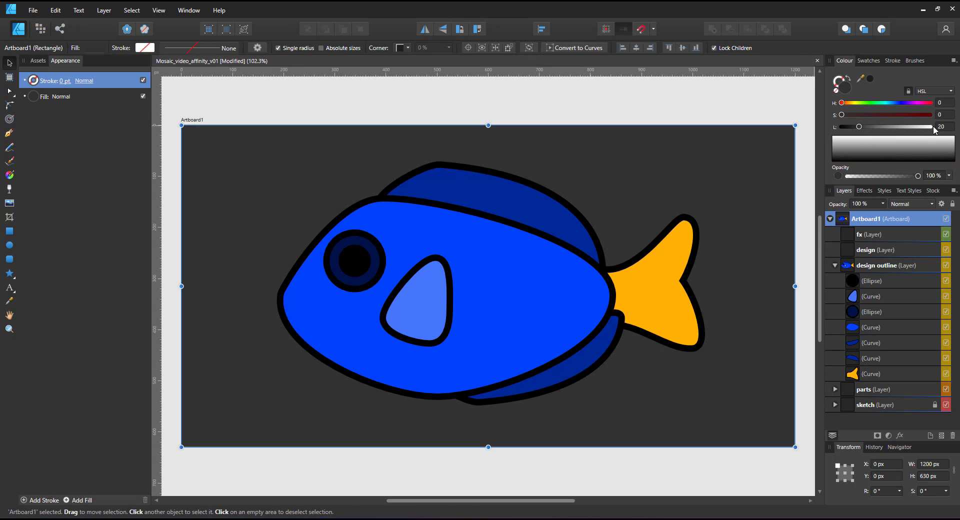
pyautogui.write('25')
pyautogui.press('Return')
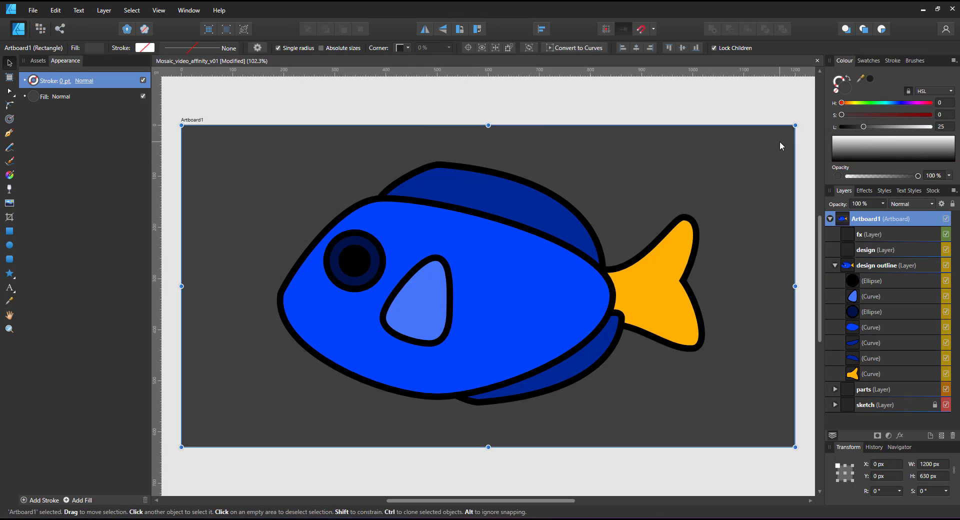
pyautogui.click(265, 78)
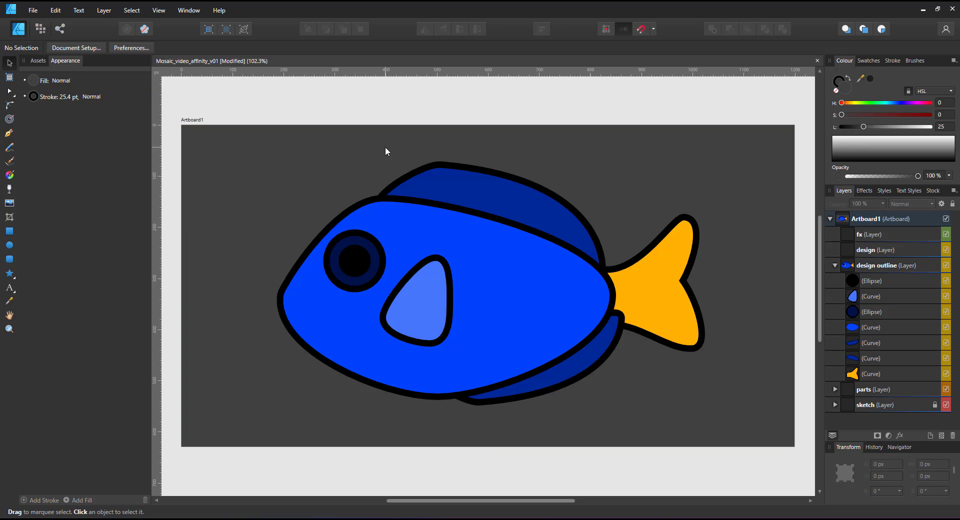
# Collapse and lock the design outline layer.
pyautogui.click(835, 267)
pyautogui.click(928, 272)
pyautogui.click(952, 204)
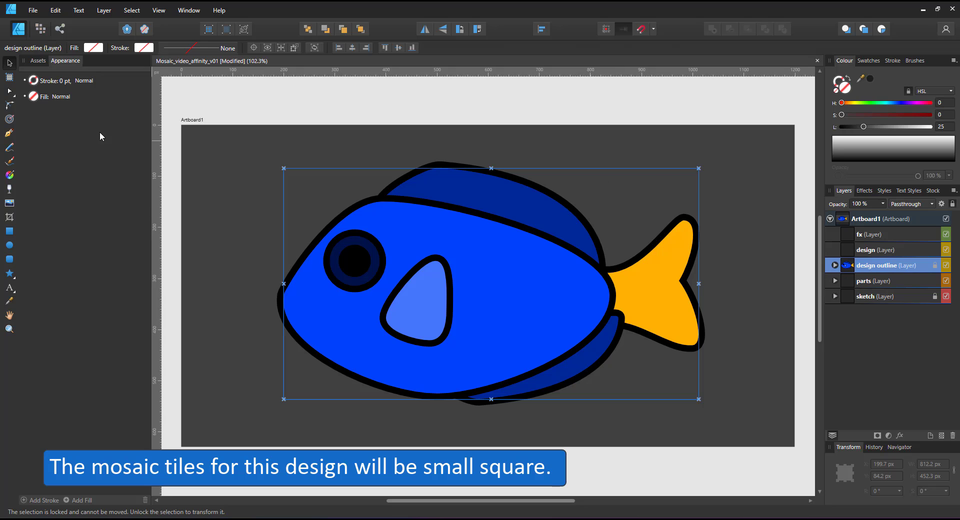
# Try to lay mosaic tiles manually by drawing a blue rectangle about 20.5 by 22.4 px and duplicating it along the body's upper edge.
pyautogui.click(9, 231)
pyautogui.moveTo(340, 147); pyautogui.dragTo(373, 219)
pyautogui.scroll(5, 369, 247)
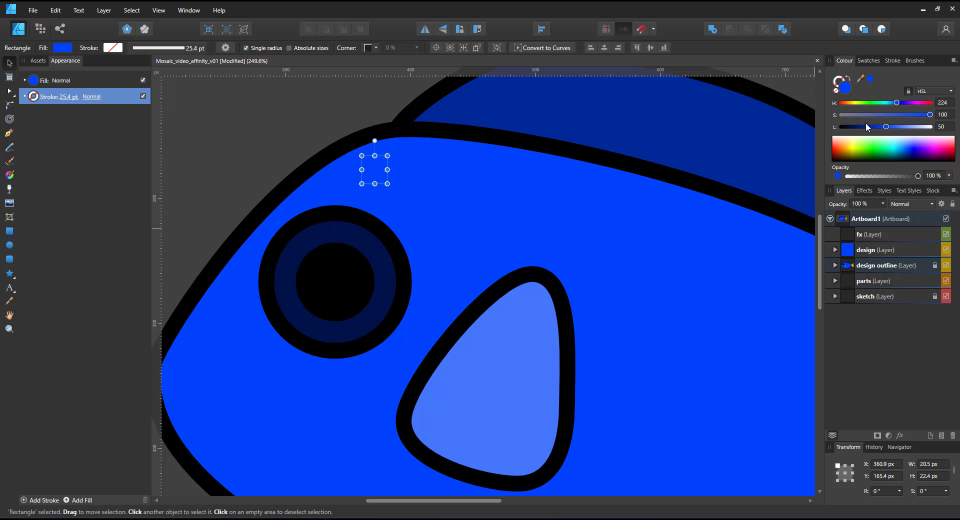
pyautogui.moveTo(398, 149); pyautogui.dragTo(460, 152)
pyautogui.hotkey('ctrl', 'j')
pyautogui.hotkey('ctrl', 'j')
pyautogui.hotkey('ctrl', 'j')
pyautogui.hotkey('ctrl', 'j')
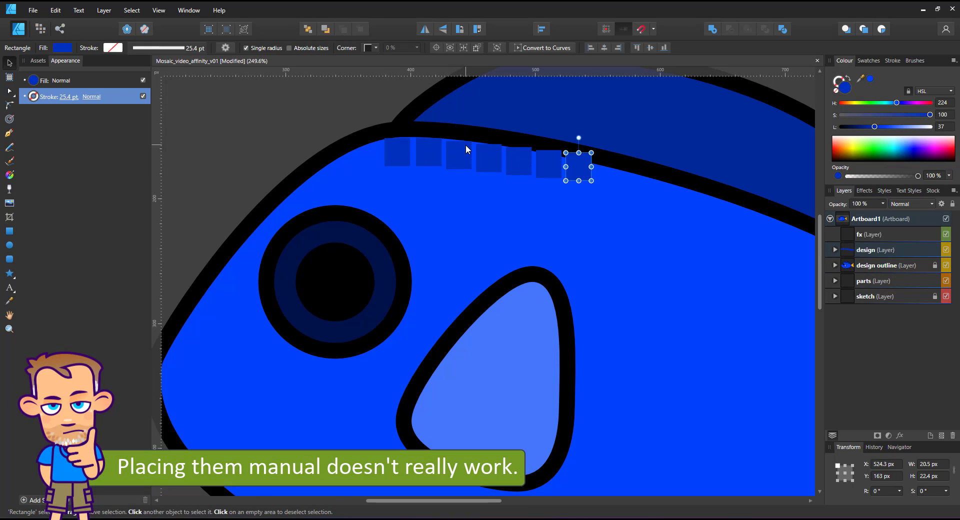
# Undo the tile duplicates and delete the original tile rectangle.
pyautogui.hotkey('ctrl', 'z')
pyautogui.hotkey('ctrl', 'z')
pyautogui.hotkey('ctrl', 'z')
pyautogui.hotkey('ctrl', 'z')
pyautogui.hotkey('ctrl', 'z')
pyautogui.hotkey('ctrl', 'z')
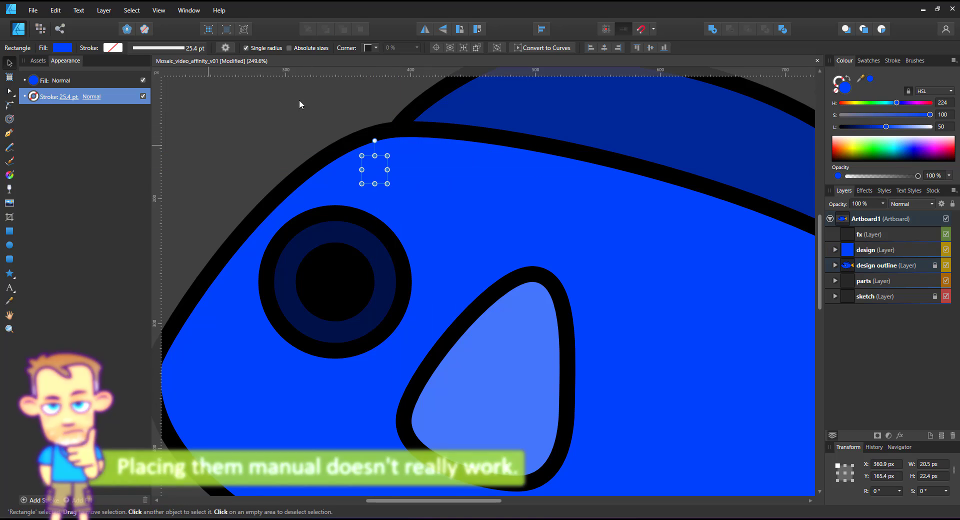
pyautogui.press('Delete')
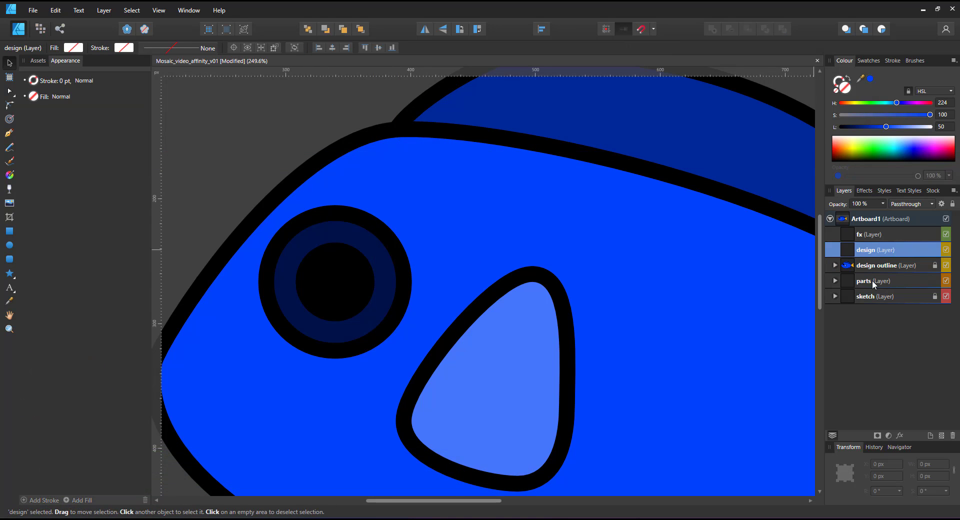
# Draw a straight horizontal line about 230 px long with the Pen tool on the parts layer, above the fish's head.
pyautogui.click(873, 281)
pyautogui.scroll(-5, 305, 187)
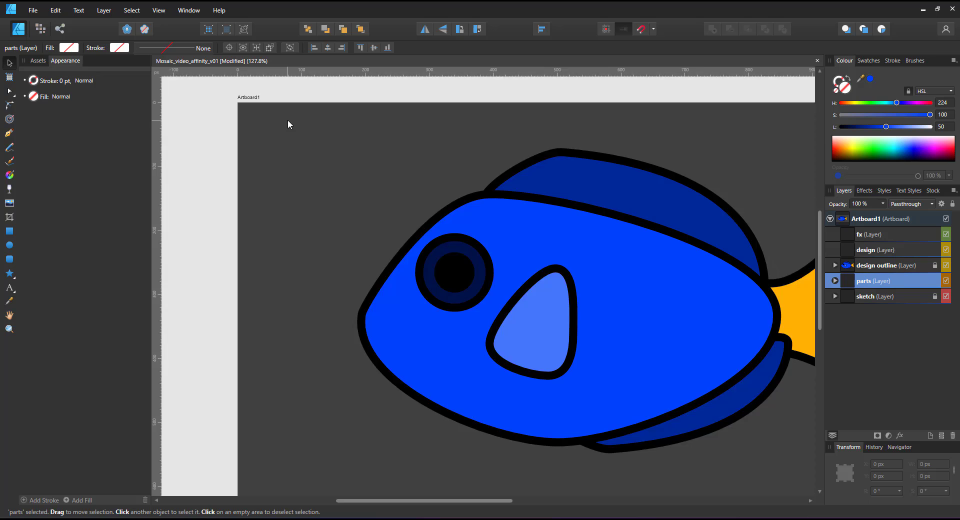
pyautogui.scroll(1, 288, 122)
pyautogui.click(9, 133)
pyautogui.click(261, 145)
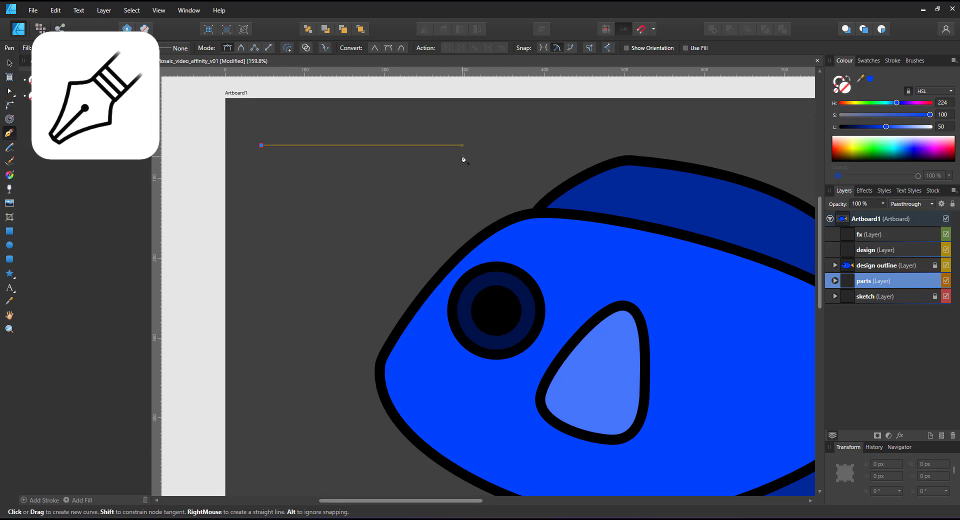
pyautogui.click(445, 145)
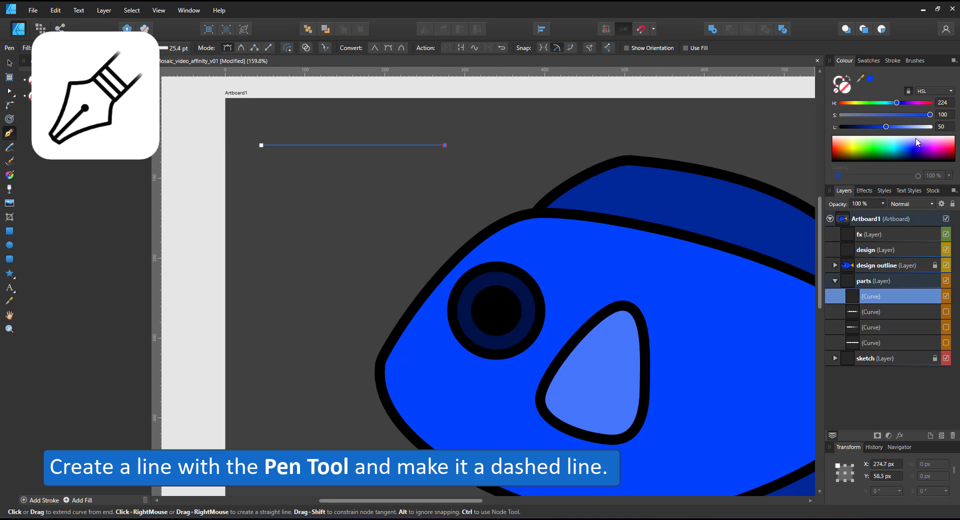
# Give the line a light blue stroke with HSL 224, 100, 66 and a width of 25 pt.
pyautogui.click(848, 78)
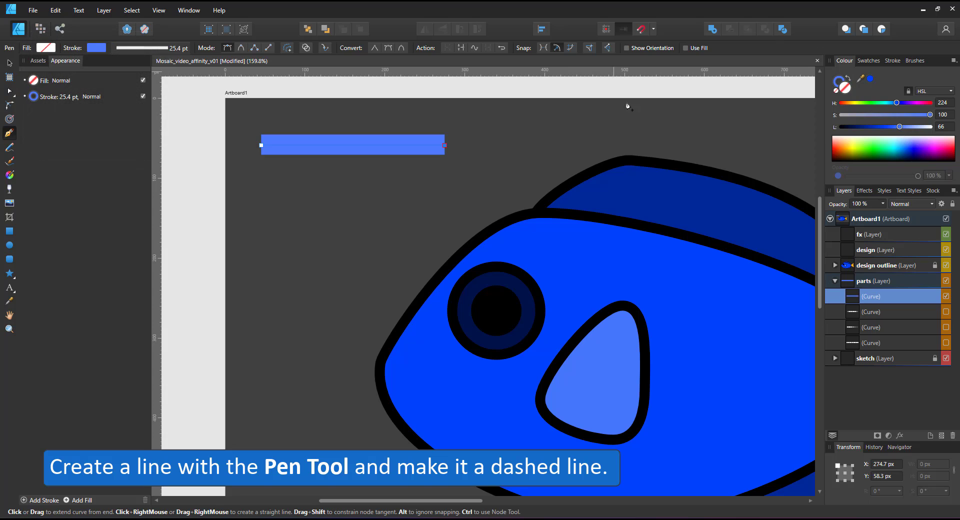
pyautogui.click(890, 61)
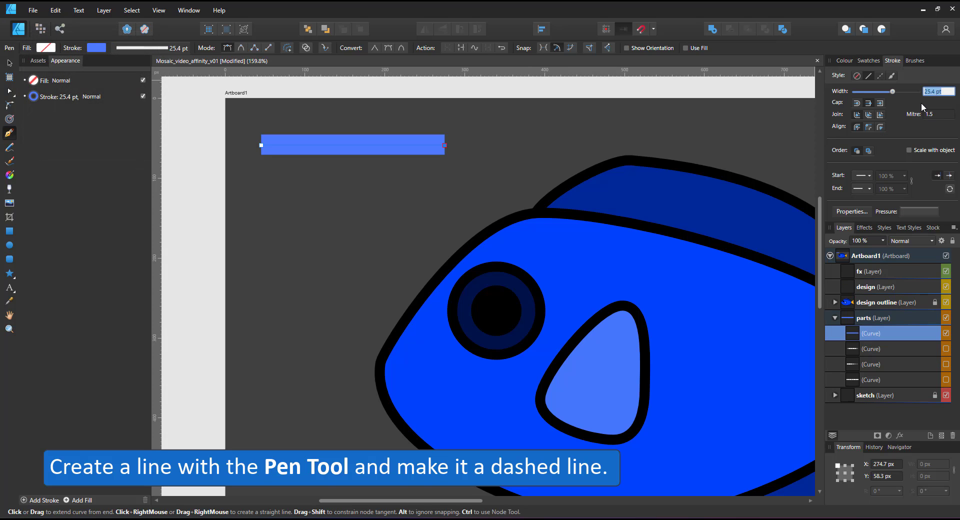
pyautogui.write('25')
pyautogui.press('Return')
# Make the line dashed with a dash of 1 and a gap of 0.25, and extend its end to finish on a full tile.
pyautogui.click(880, 76)
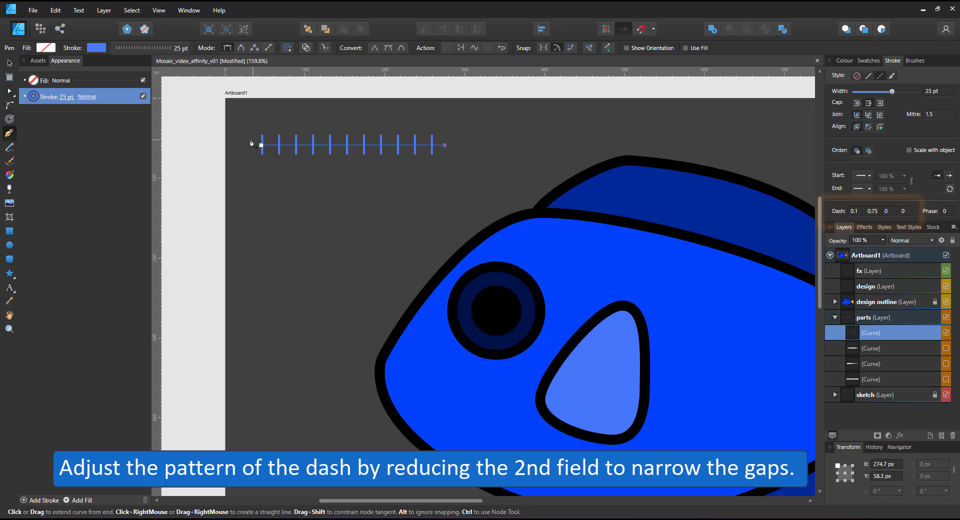
pyautogui.click(861, 214)
pyautogui.write('1')
pyautogui.press('Tab')
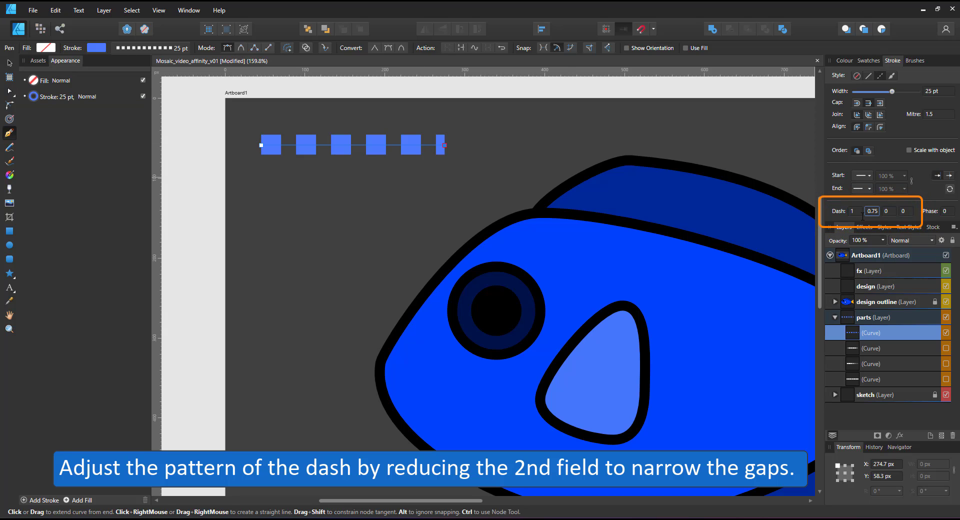
pyautogui.write('.25')
pyautogui.press('Return')
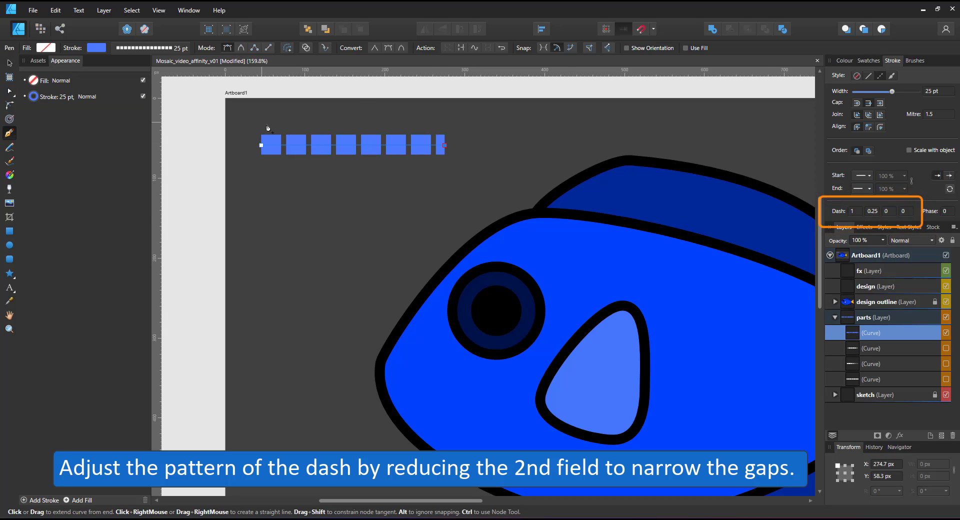
pyautogui.click(9, 91)
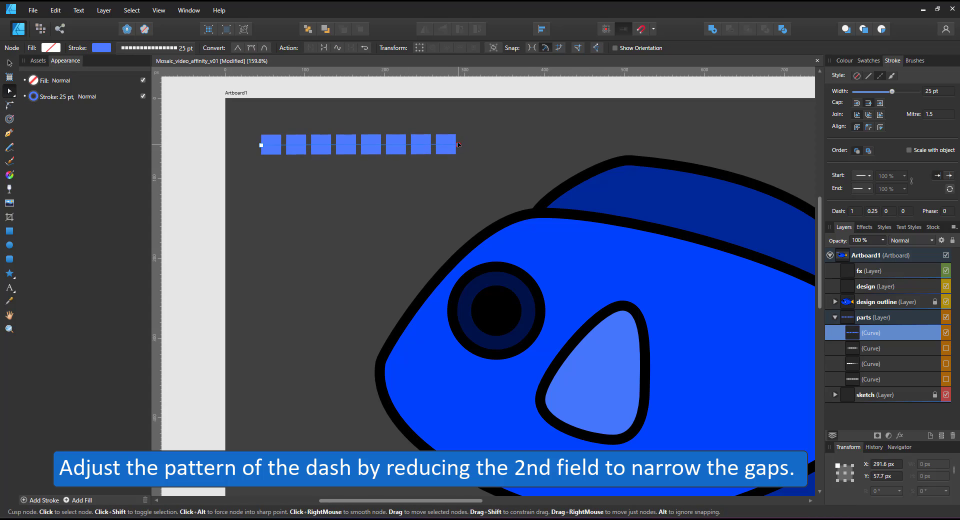
pyautogui.moveTo(458, 146); pyautogui.dragTo(457, 145)
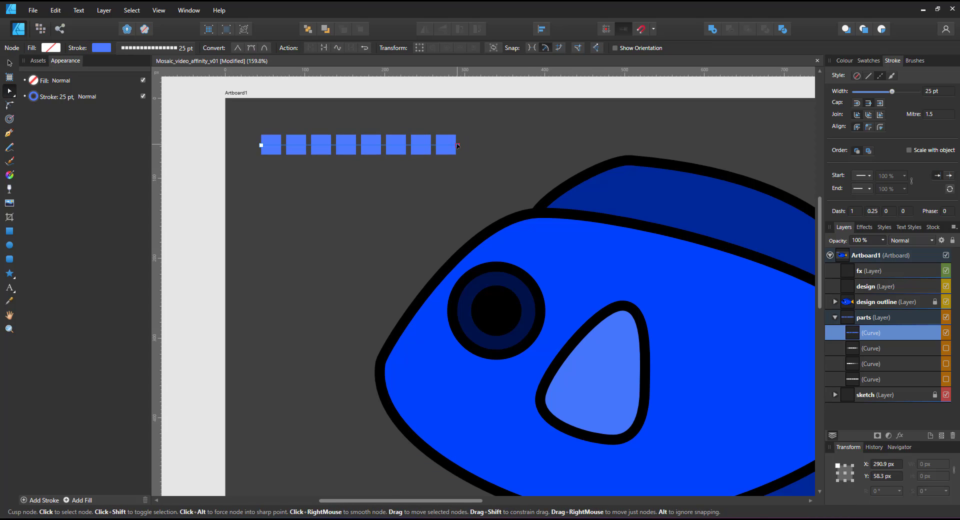
# Duplicate the dashed line onto the fish's upper body and move the copy into the design layer.
pyautogui.click(9, 63)
pyautogui.hotkey('ctrl', 'j')
pyautogui.moveTo(357, 142); pyautogui.dragTo(578, 249)
pyautogui.moveTo(888, 333); pyautogui.dragTo(893, 287)
# Bend the copied line into an arc beneath the body's upper outline and stretch its end toward the tail.
pyautogui.click(8, 94)
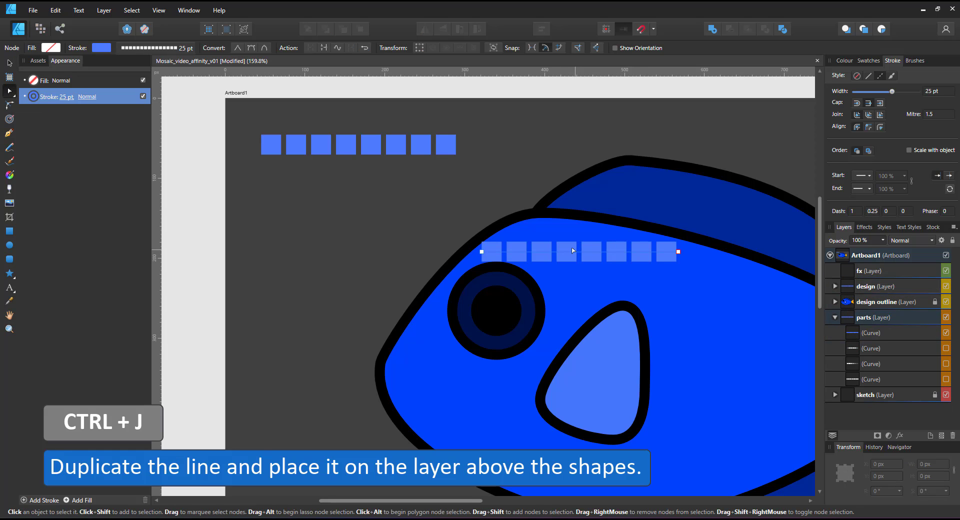
pyautogui.moveTo(562, 252); pyautogui.dragTo(553, 226)
pyautogui.moveTo(679, 251); pyautogui.dragTo(760, 278)
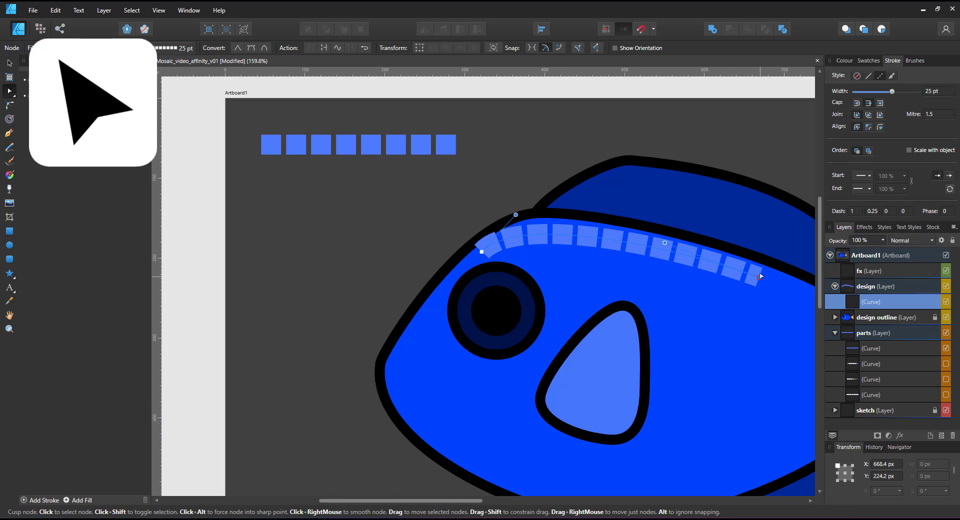
pyautogui.click(481, 251)
pyautogui.moveTo(483, 251); pyautogui.dragTo(487, 253)
# Extend the blue tile row to the base of the tail and adjust its curve to follow the body's upper edge.
pyautogui.scroll(-3, 690, 304)
pyautogui.scroll(2, 722, 330)
pyautogui.moveTo(725, 266); pyautogui.dragTo(816, 316)
pyautogui.moveTo(742, 289); pyautogui.dragTo(747, 254)
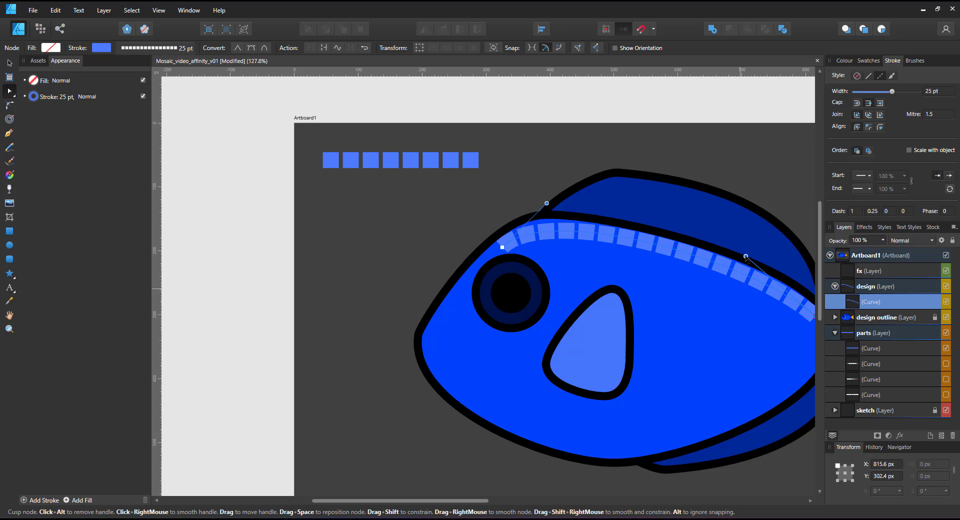
pyautogui.moveTo(547, 203); pyautogui.dragTo(536, 198)
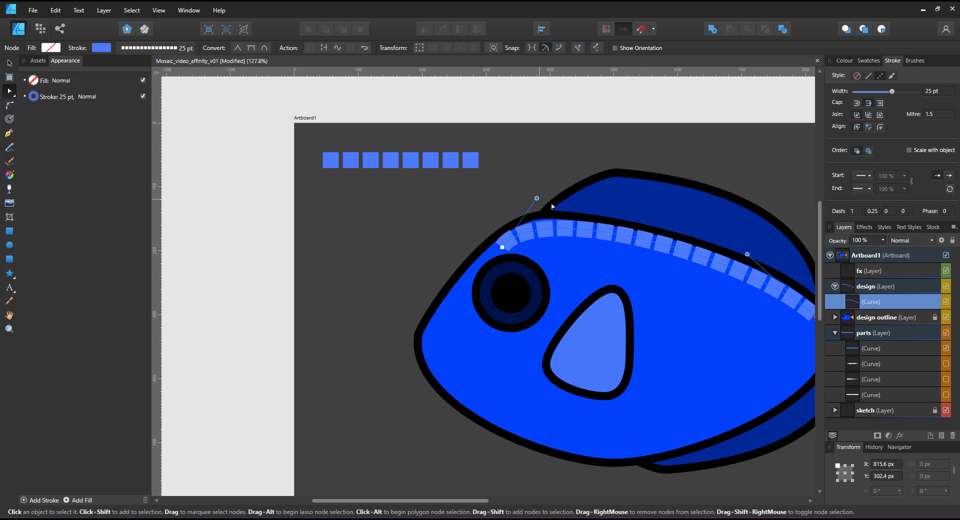
pyautogui.click(653, 242)
pyautogui.moveTo(653, 241); pyautogui.dragTo(652, 245)
# Duplicate the blue tile row toward the tail and recolour the copy's stroke with the yellow-orange sampled from the tail.
pyautogui.scroll(-2, 649, 279)
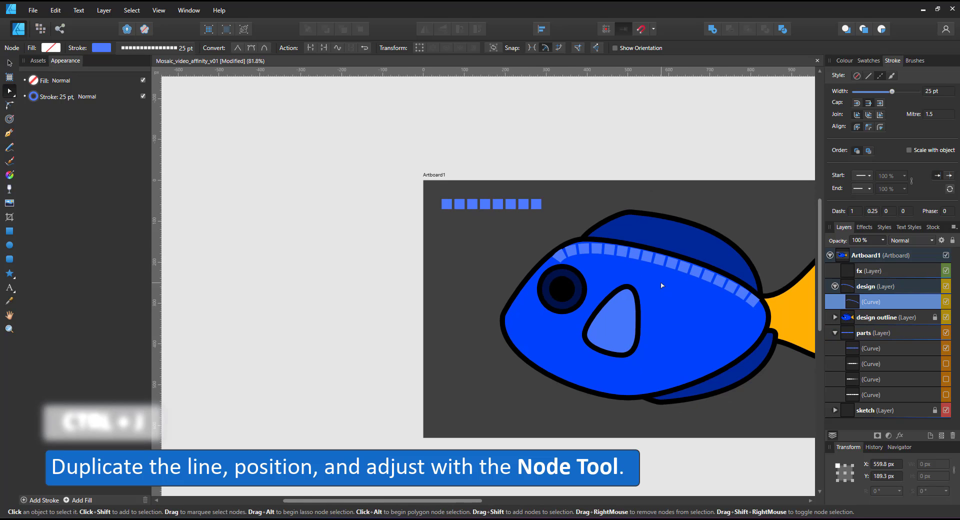
pyautogui.scroll(2, 422, 301)
pyautogui.click(10, 63)
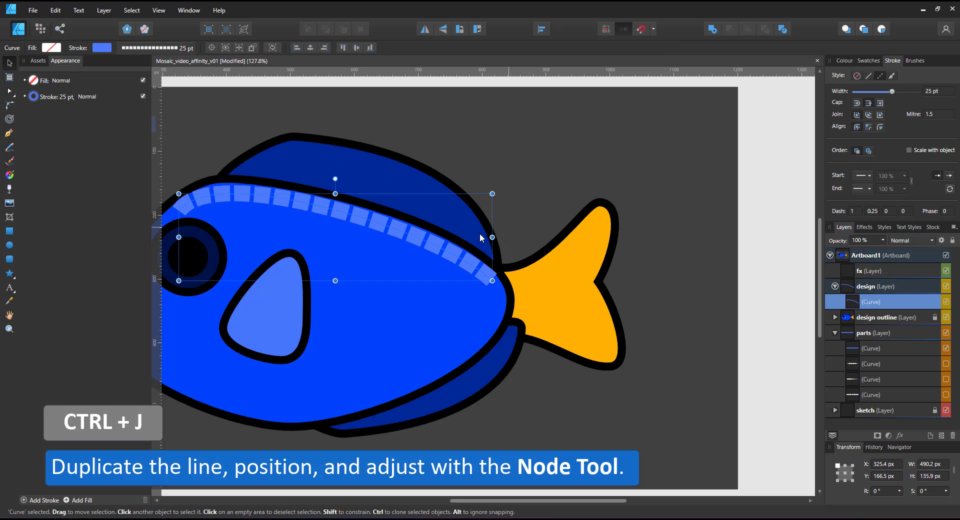
pyautogui.hotkey('ctrl', 'j')
pyautogui.moveTo(432, 242); pyautogui.dragTo(595, 265)
pyautogui.press('i')
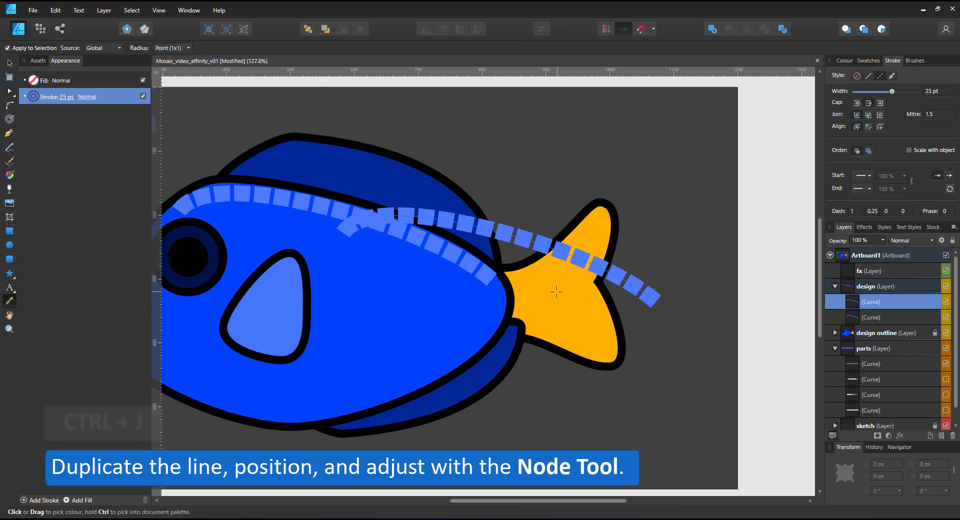
pyautogui.click(554, 291)
# Darken the design outline layer with a black Colour Overlay effect at 80% opacity.
pyautogui.click(900, 336)
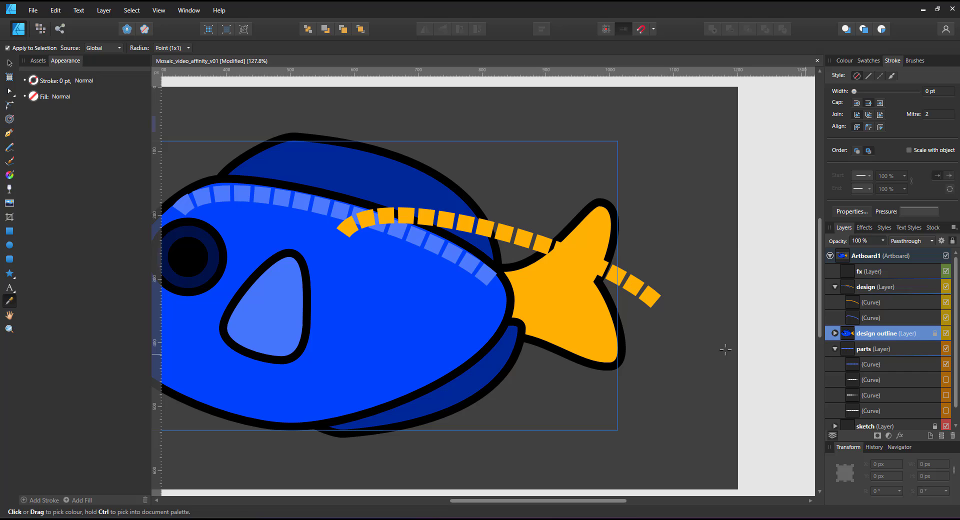
pyautogui.click(900, 436)
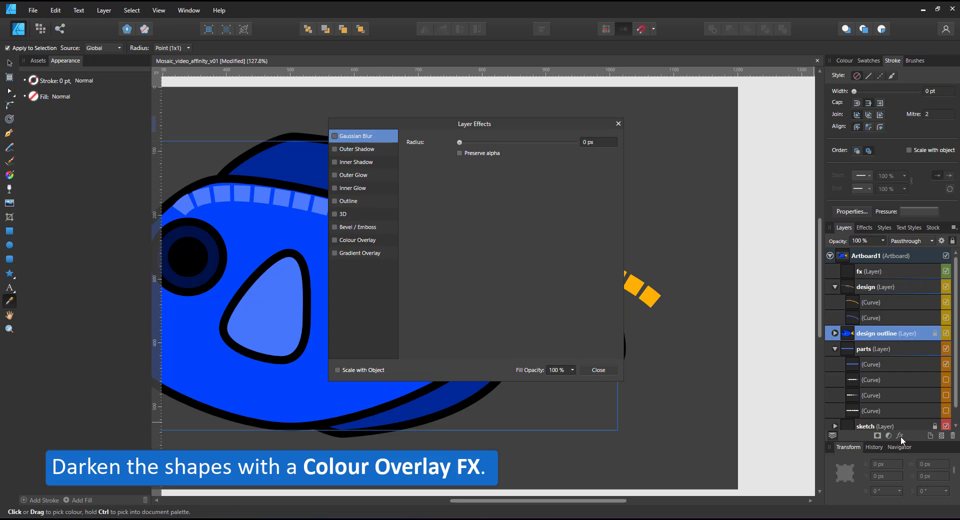
pyautogui.click(335, 240)
pyautogui.moveTo(579, 154); pyautogui.dragTo(551, 160)
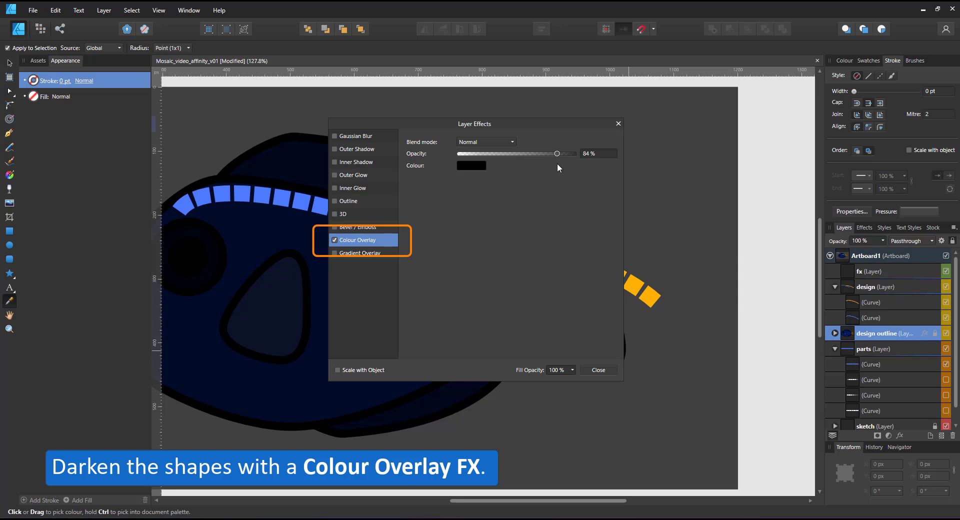
pyautogui.click(602, 155)
pyautogui.write('80')
pyautogui.press('Return')
pyautogui.click(619, 123)
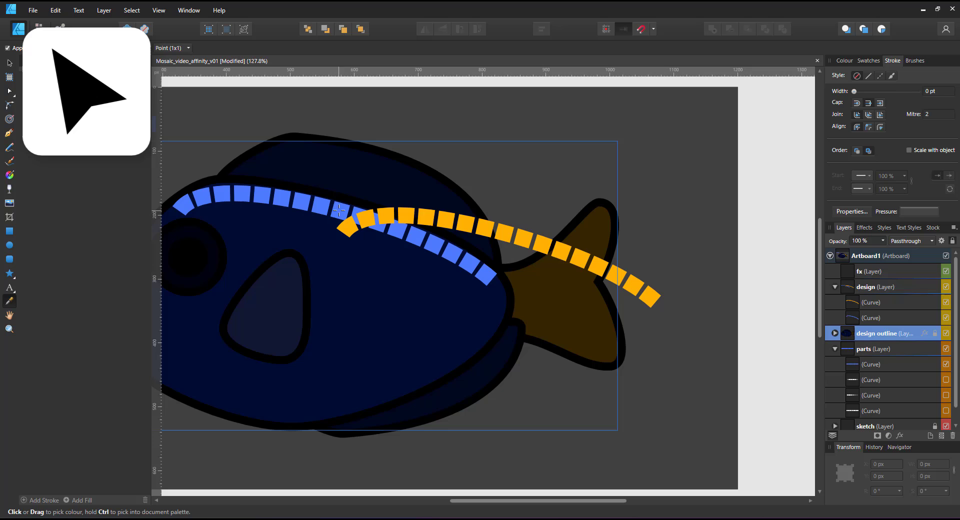
# Move the orange row's end nodes to the base and tip of the upper tail lobe and delete its middle node.
pyautogui.press('a')
pyautogui.click(350, 231)
pyautogui.moveTo(340, 235); pyautogui.dragTo(513, 304)
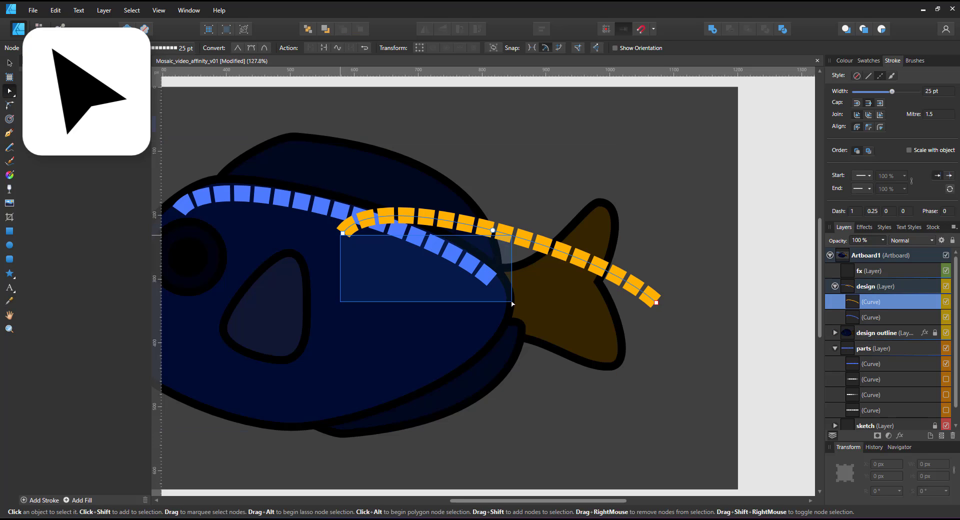
pyautogui.moveTo(343, 234); pyautogui.dragTo(514, 283)
pyautogui.moveTo(657, 303); pyautogui.dragTo(607, 208)
pyautogui.moveTo(458, 201); pyautogui.dragTo(533, 288)
pyautogui.press('Delete')
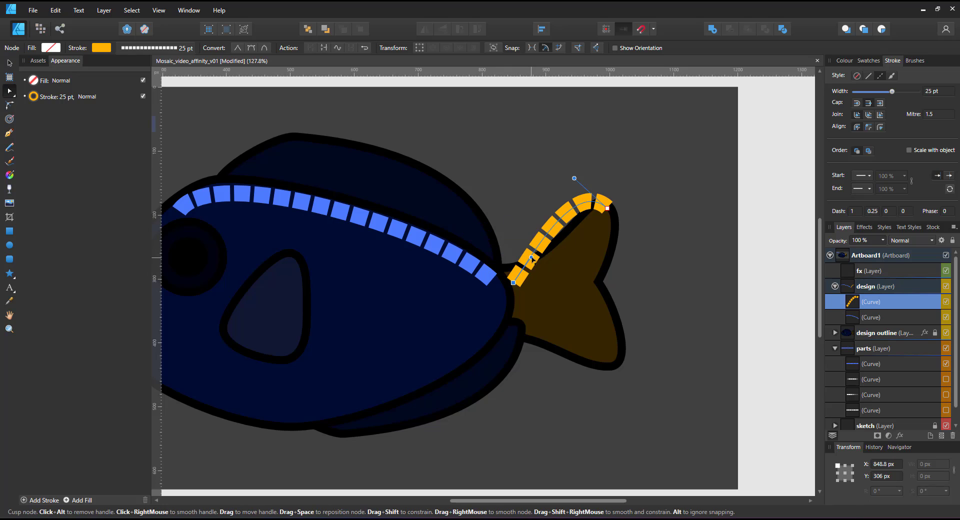
# Refine the orange row's nodes and curve along the tail's upper edge, ending it on a full tile at the tip.
pyautogui.moveTo(531, 257); pyautogui.dragTo(504, 281)
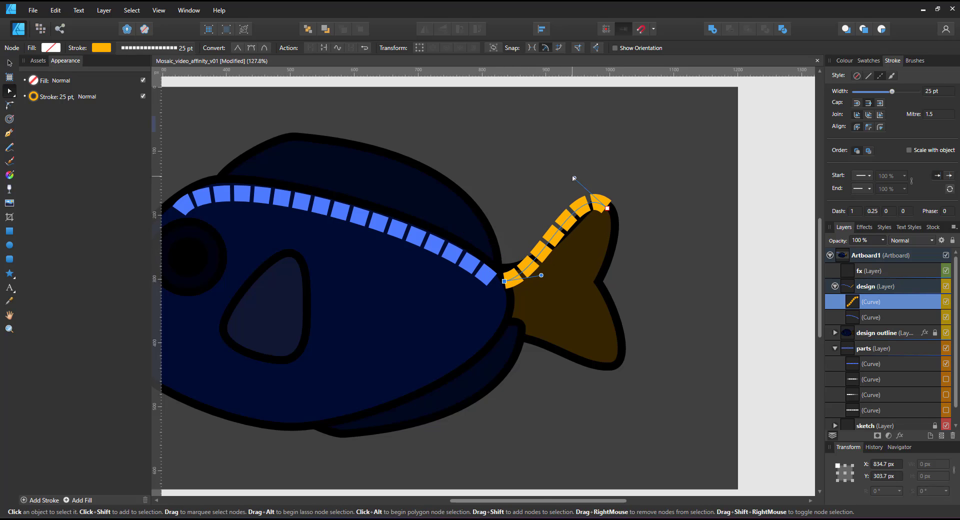
pyautogui.moveTo(608, 209); pyautogui.dragTo(610, 219)
pyautogui.moveTo(576, 189); pyautogui.dragTo(570, 259)
pyautogui.scroll(3, 605, 212)
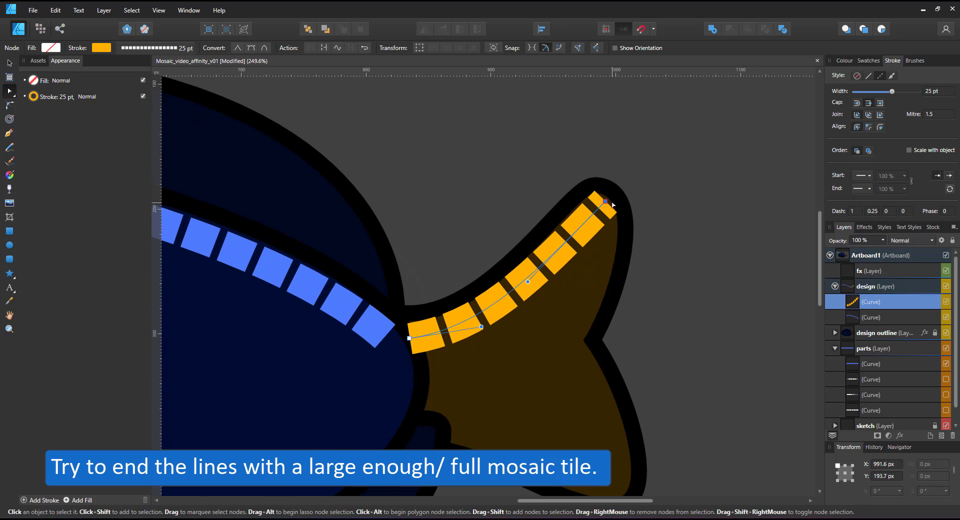
pyautogui.moveTo(605, 201); pyautogui.dragTo(624, 181)
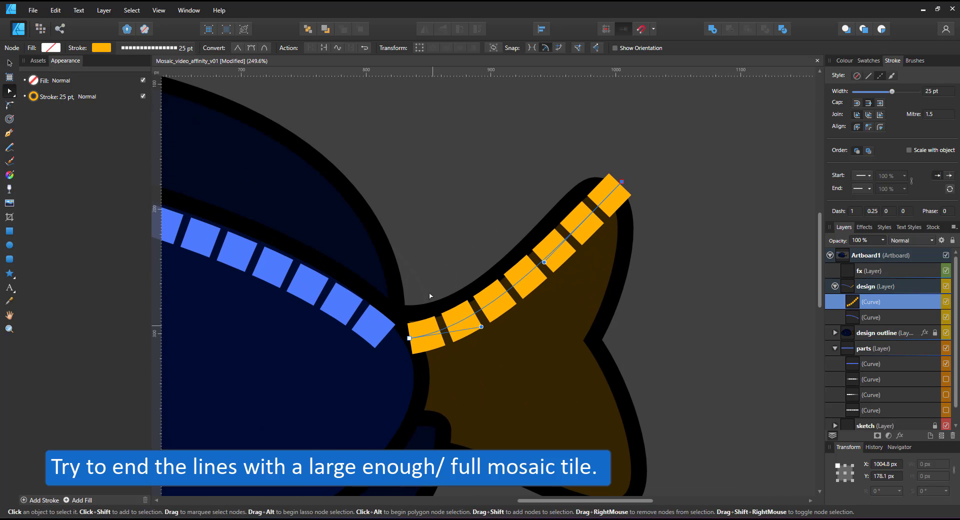
# Clone the orange row onto the lower tail lobe and flip the clone vertically.
pyautogui.moveTo(429, 296); pyautogui.dragTo(414, 227)
pyautogui.click(10, 65)
pyautogui.moveTo(515, 207)
pyautogui.keyDown('ctrl'); pyautogui.mouseDown()
pyautogui.moveTo(551, 358)
pyautogui.moveTo(535, 417)
pyautogui.mouseUp(); pyautogui.keyUp('ctrl')
pyautogui.click(443, 29)
pyautogui.scroll(-1, 564, 146)
# Reshape the flipped row to follow the tail's lower edge and place a duplicate of it directly above.
pyautogui.click(10, 93)
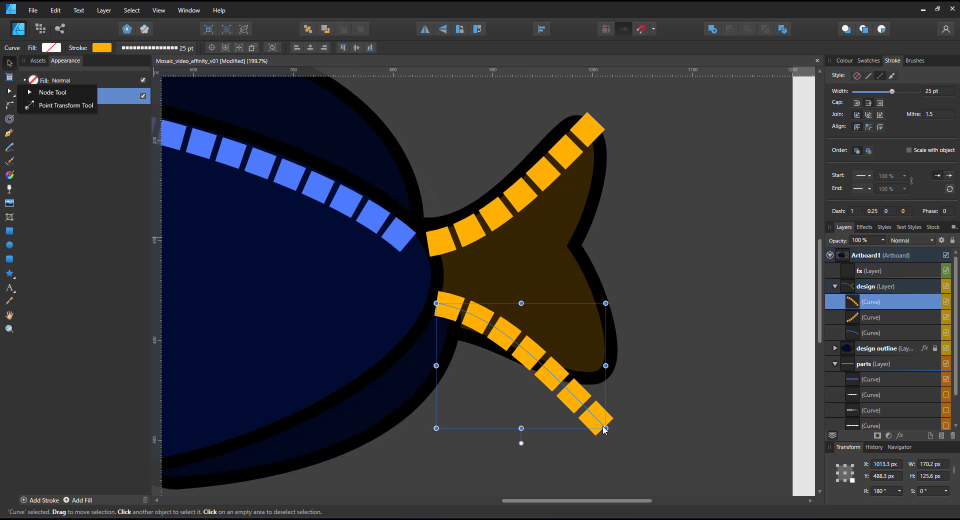
pyautogui.press('a')
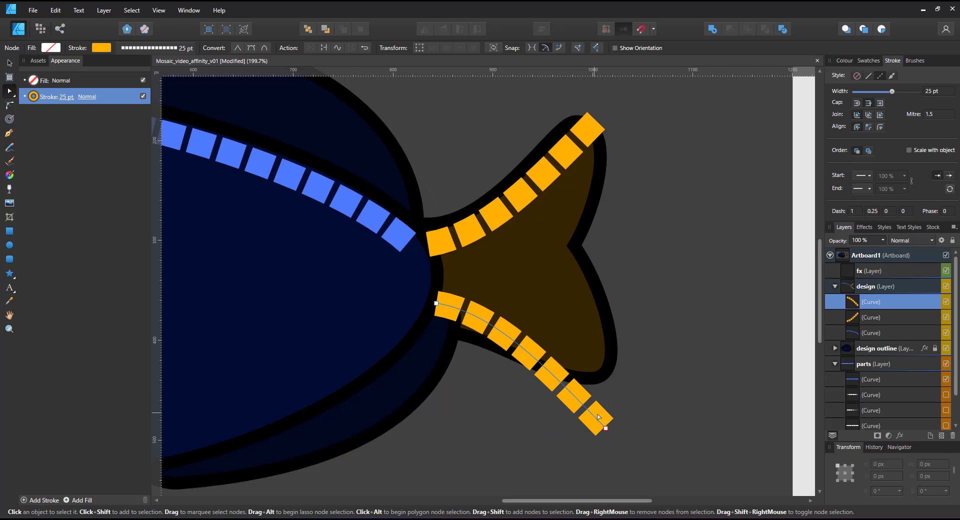
pyautogui.moveTo(606, 427); pyautogui.dragTo(608, 364)
pyautogui.moveTo(546, 300); pyautogui.dragTo(524, 310)
pyautogui.press('v')
pyautogui.hotkey('ctrl', 'j')
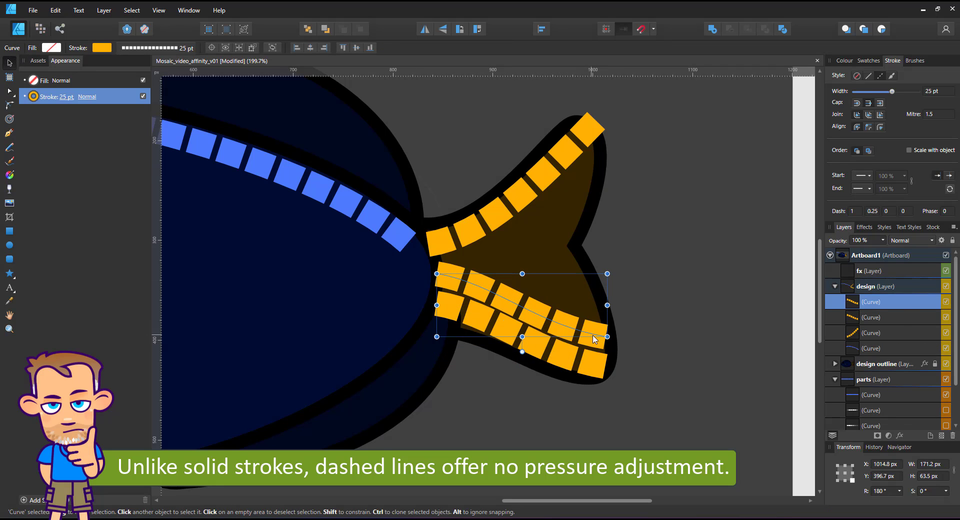
# Switch the duplicated tail row to a solid stroke to view its pressure profile, and return it to a dashed stroke.
pyautogui.click(869, 75)
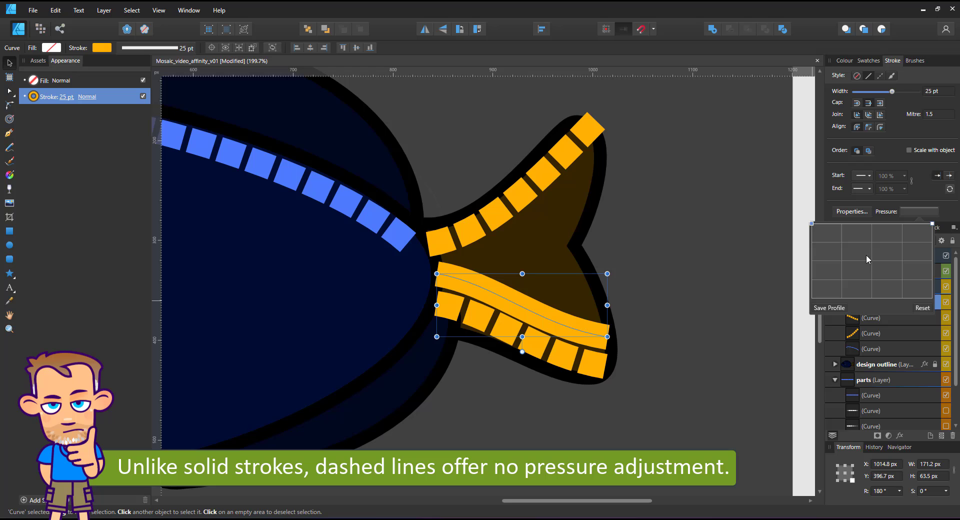
pyautogui.moveTo(811, 223)
pyautogui.mouseDown()
pyautogui.moveTo(811, 284)
pyautogui.moveTo(811, 223)
pyautogui.mouseUp()
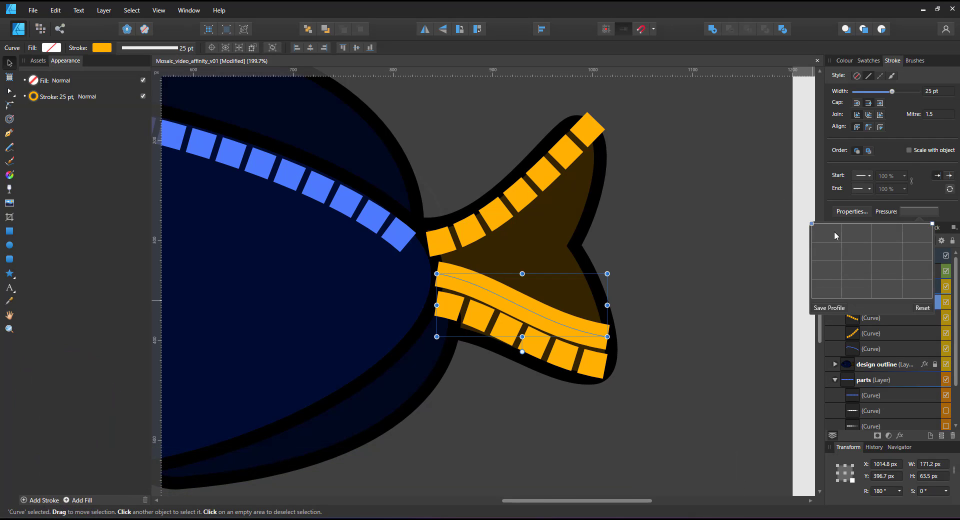
pyautogui.click(879, 76)
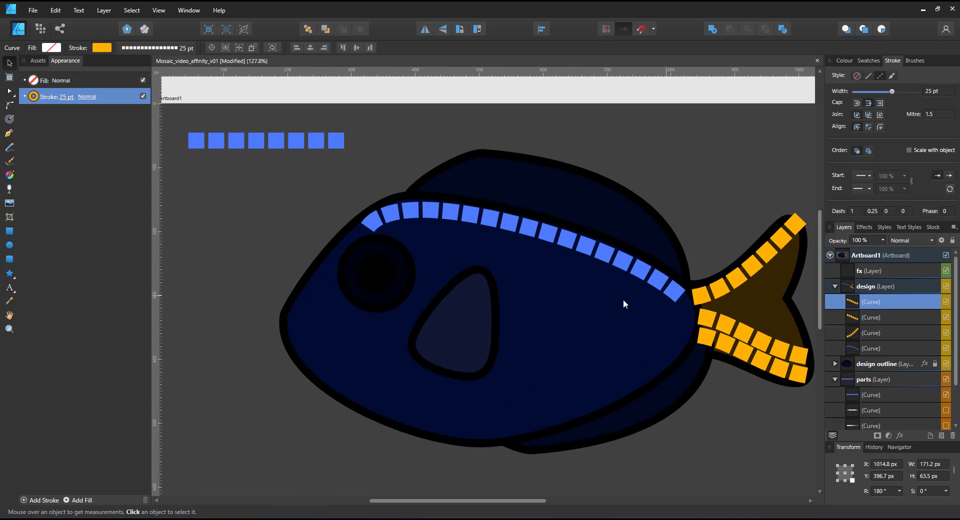
# Duplicate the blue sample row on the parts layer and place the copy directly below the original.
pyautogui.hscroll(-3, 329, 161)
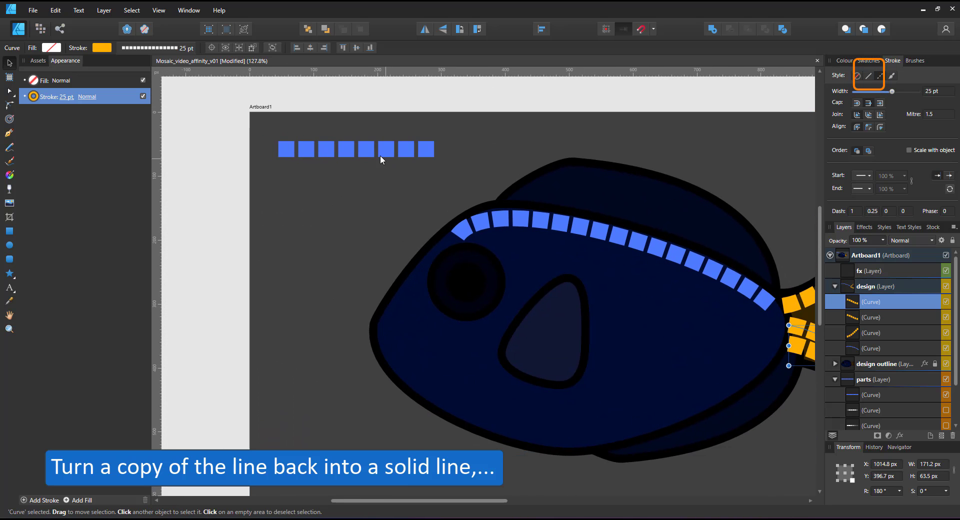
pyautogui.click(378, 153)
pyautogui.click(357, 149)
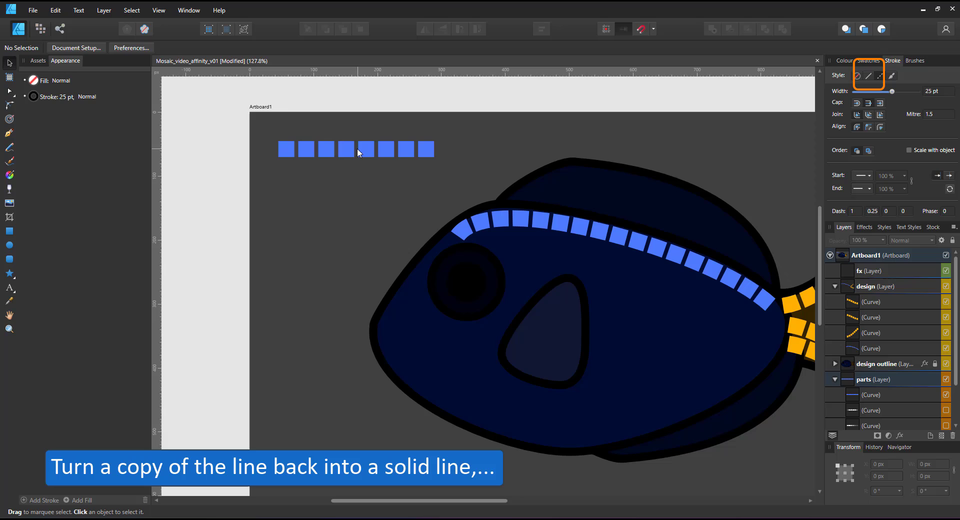
pyautogui.click(354, 149)
pyautogui.moveTo(353, 149)
pyautogui.mouseDown()
pyautogui.moveTo(360, 184)
pyautogui.moveTo(353, 176)
pyautogui.mouseUp()
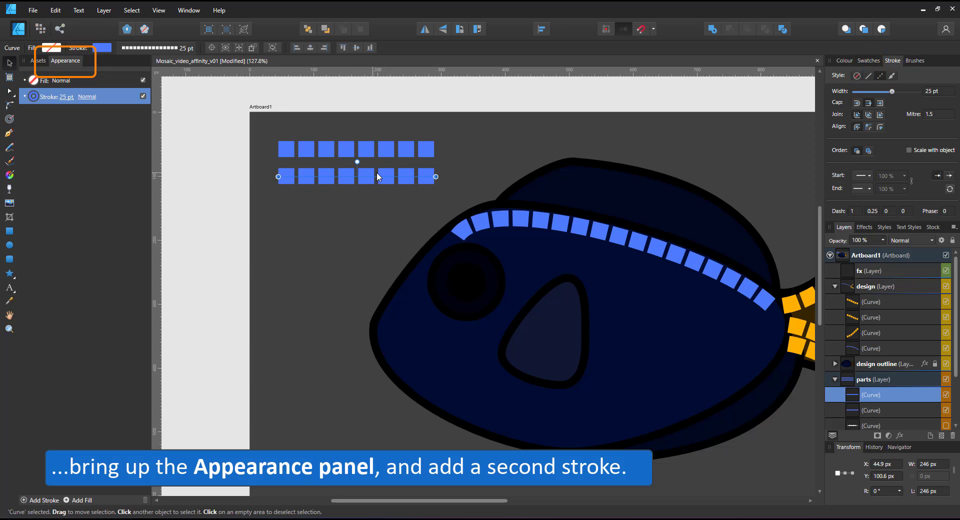
# Make the copied blue row's stroke solid and add a second stroke to it in the saved orange colour.
pyautogui.click(869, 75)
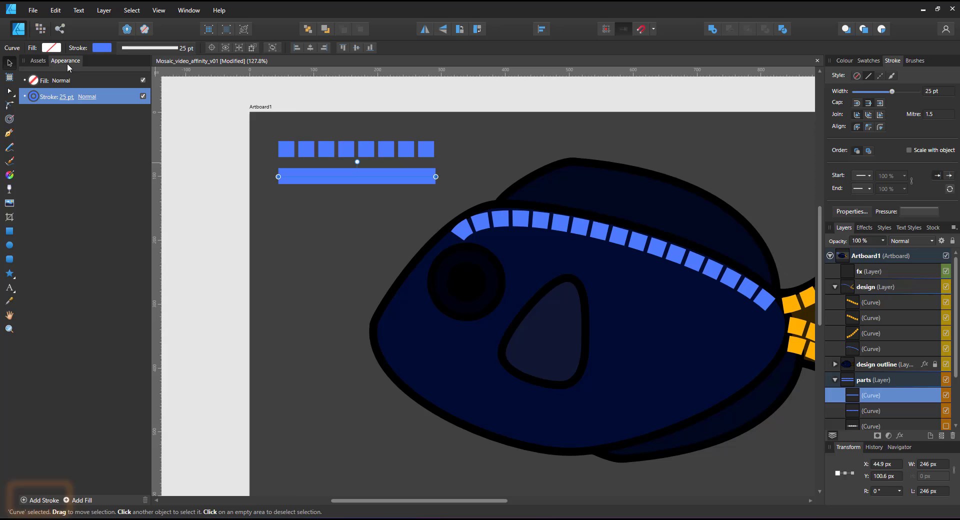
pyautogui.click(44, 500)
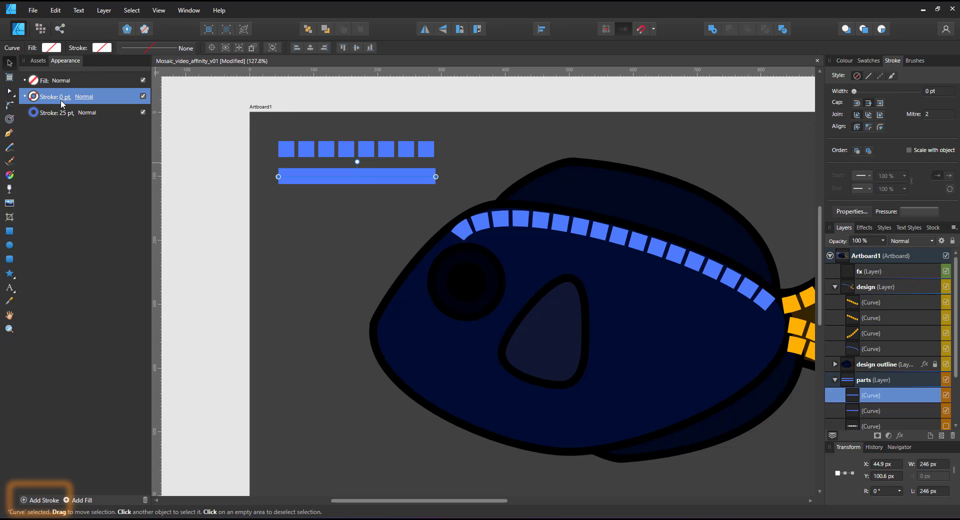
pyautogui.click(879, 77)
pyautogui.click(845, 60)
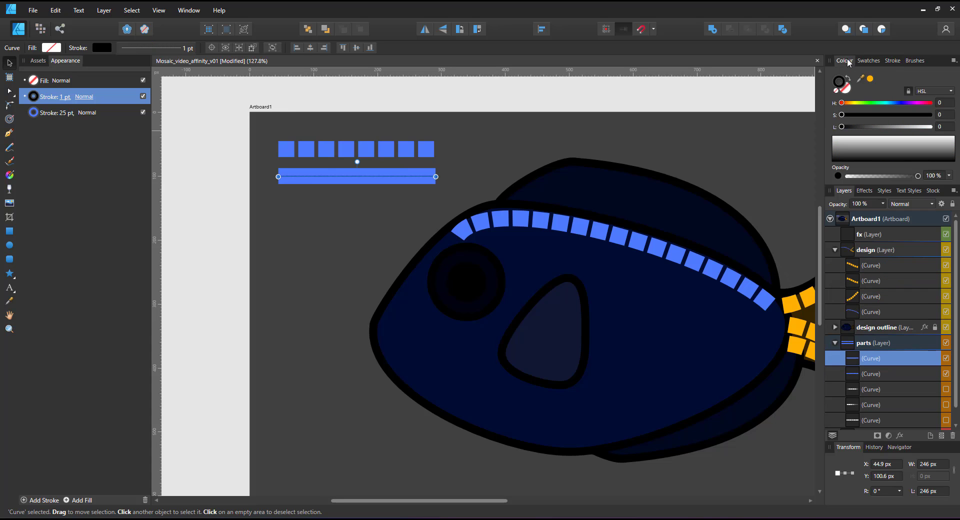
pyautogui.click(871, 80)
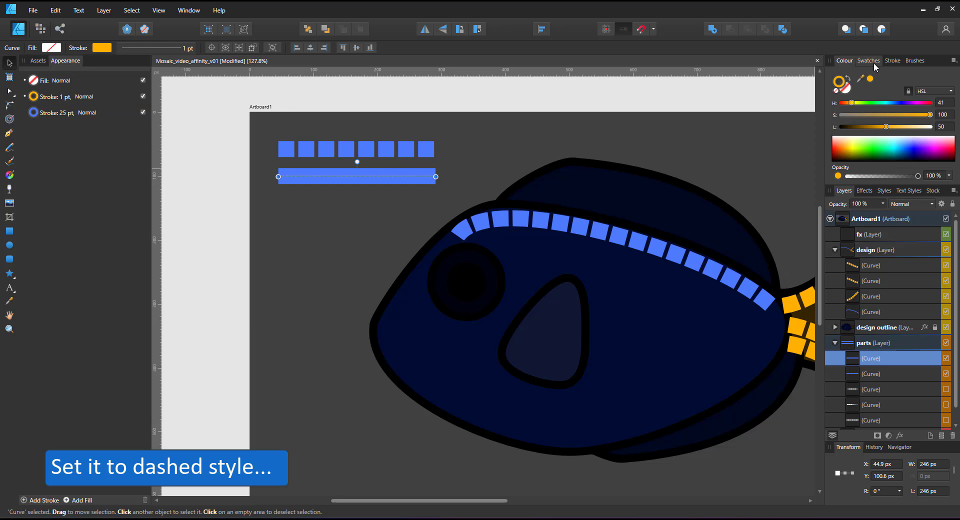
# Set the orange stroke to the dashed style with a width of 30 pt.
pyautogui.click(886, 63)
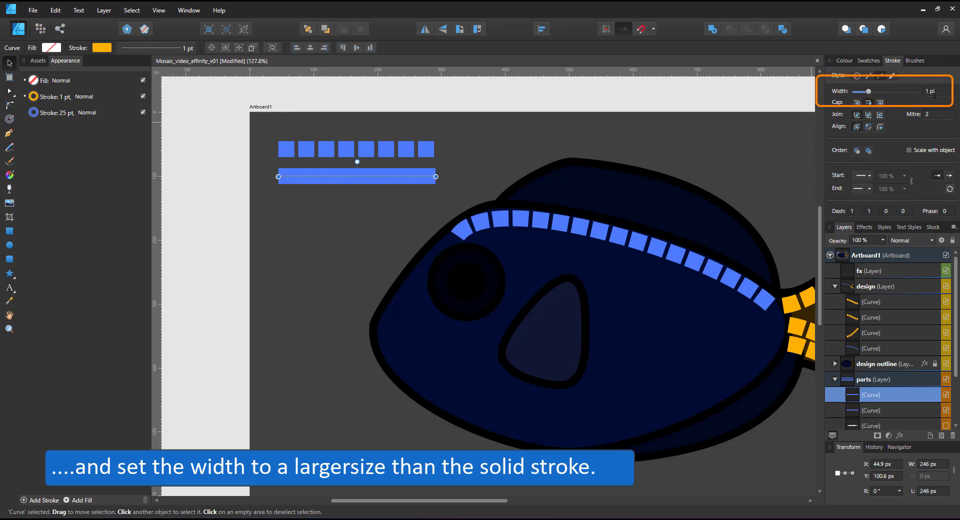
pyautogui.write('30')
pyautogui.press('Return')
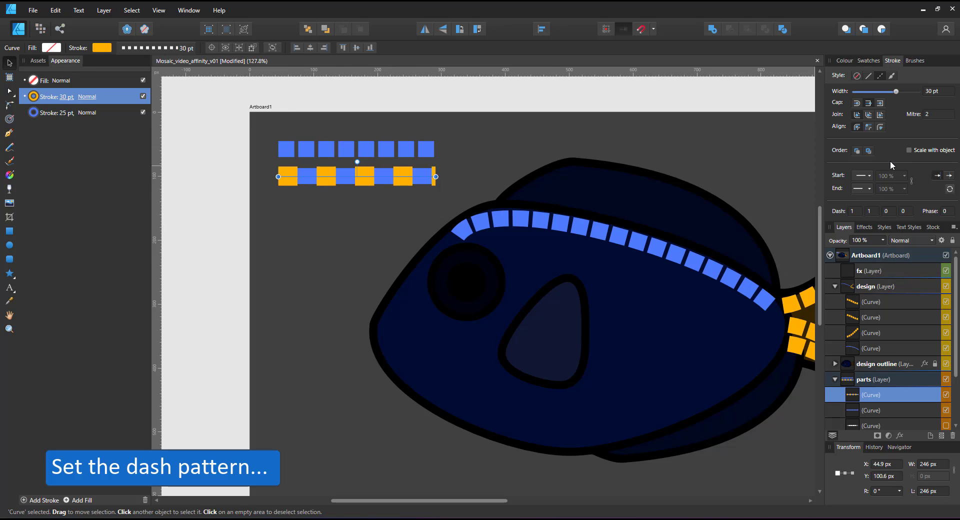
# Adjust the orange stroke's dash length through 0.1 and 0.15 to 0.2, with a gap of 1.
pyautogui.click(856, 212)
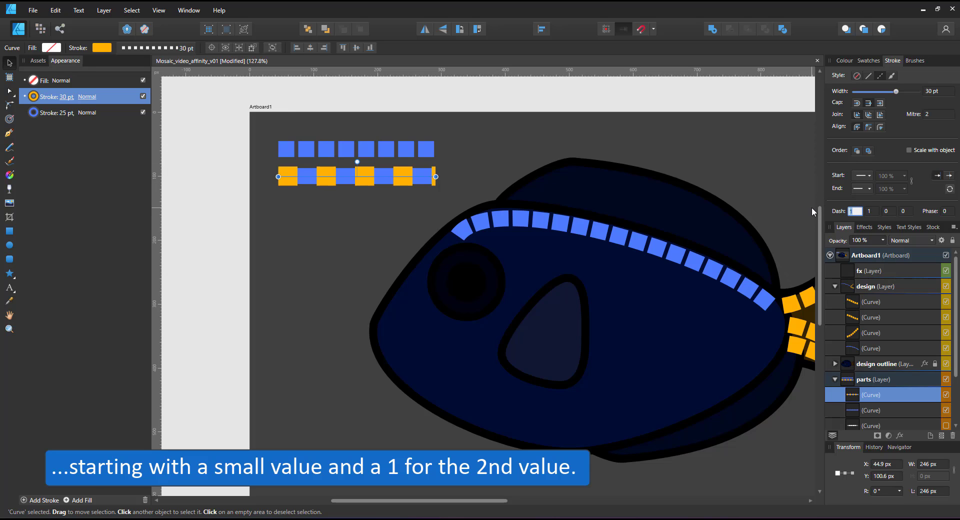
pyautogui.write('.')
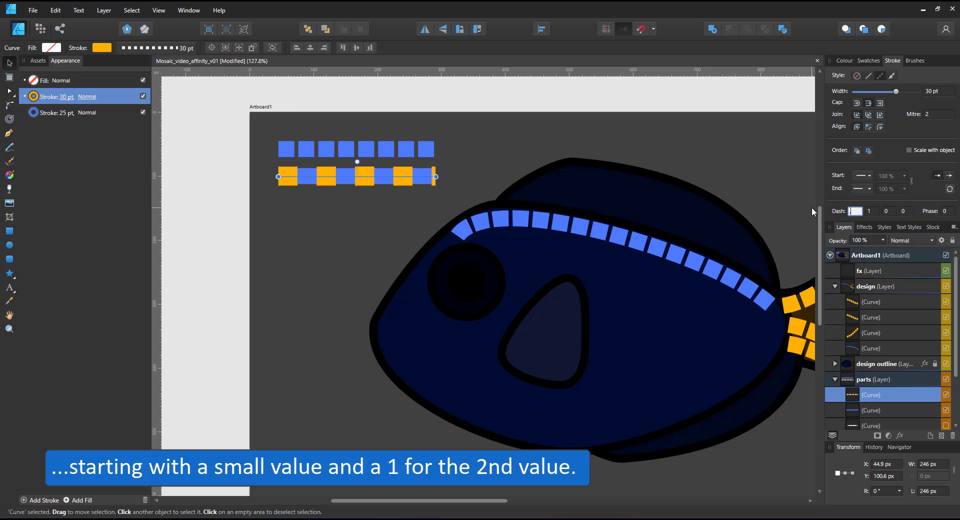
pyautogui.write('1')
pyautogui.press('Return')
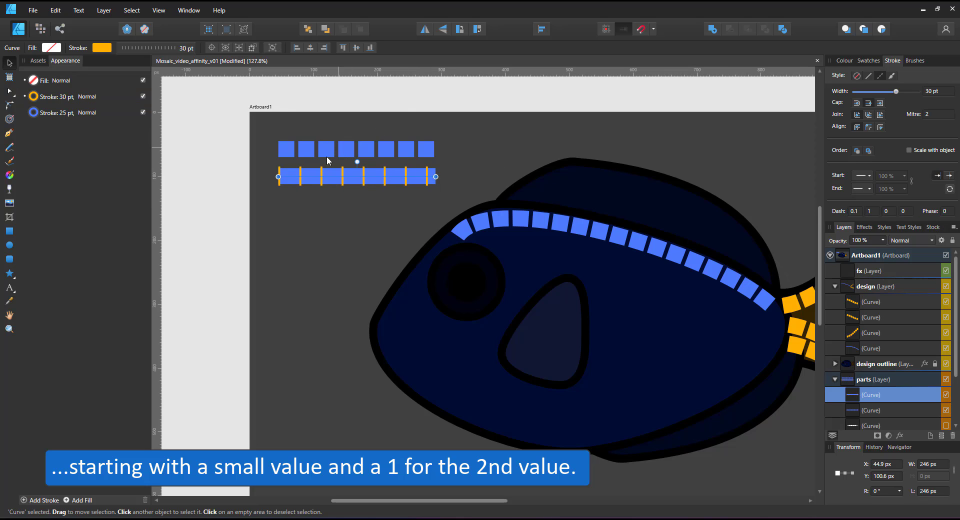
pyautogui.click(855, 212)
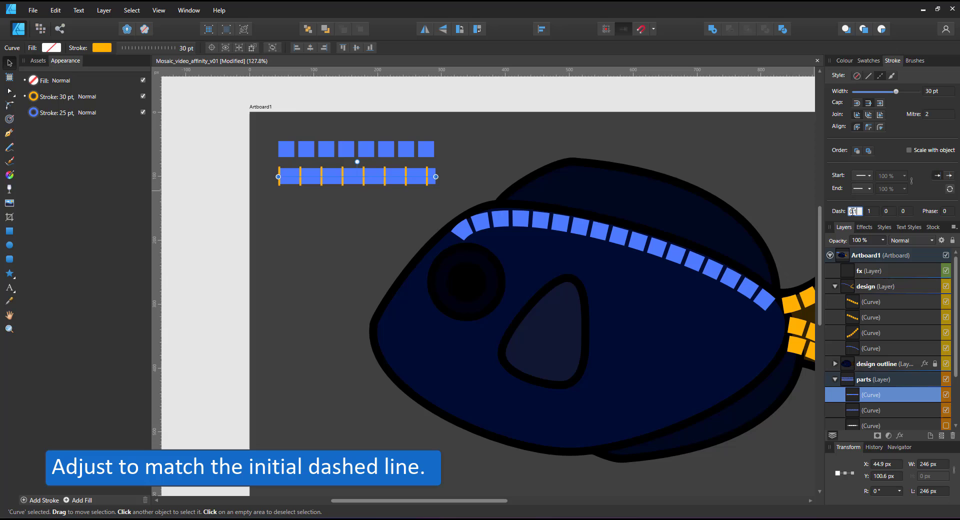
pyautogui.write('0.15')
pyautogui.press('Return')
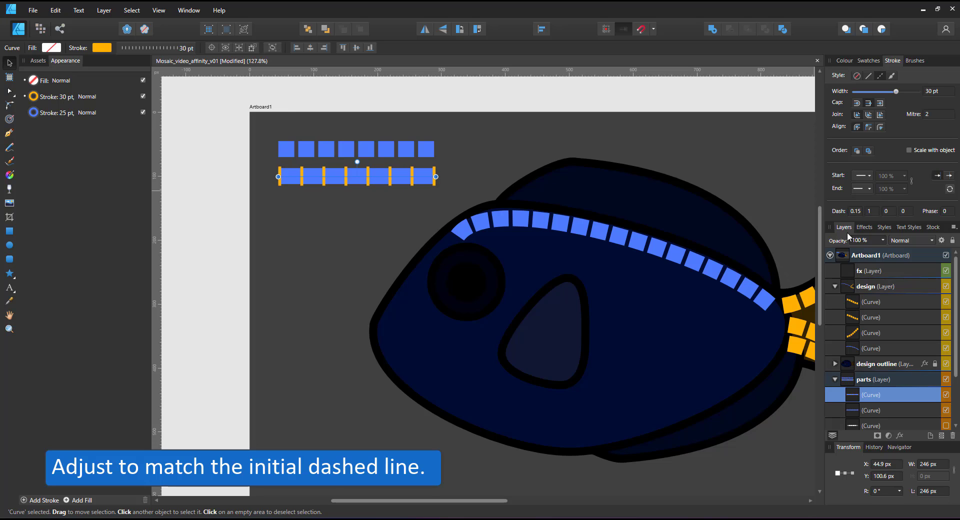
pyautogui.click(859, 212)
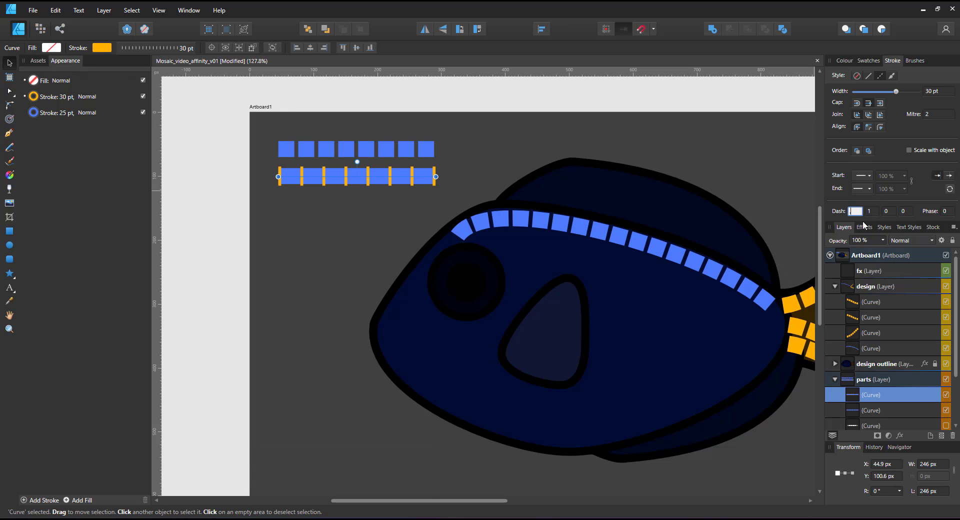
pyautogui.press('Return')
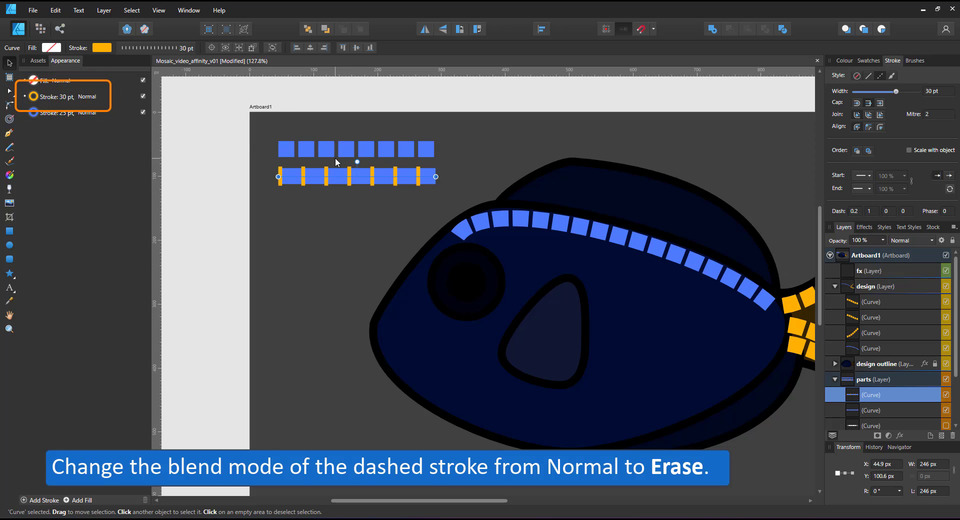
# Set the blend mode of the 30 pt dashed stroke to Erase so it cuts gaps through the solid stroke.
pyautogui.click(91, 100)
pyautogui.click(87, 97)
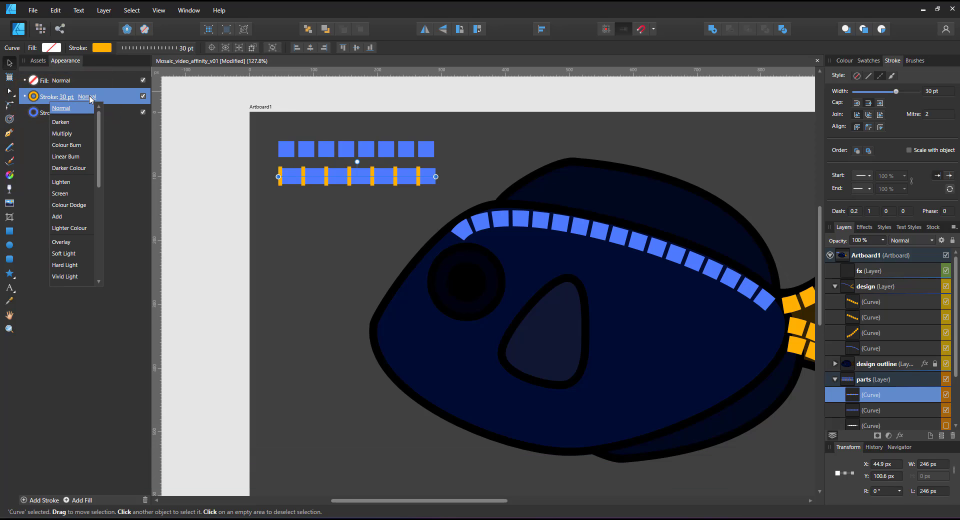
pyautogui.moveTo(100, 163); pyautogui.dragTo(97, 278)
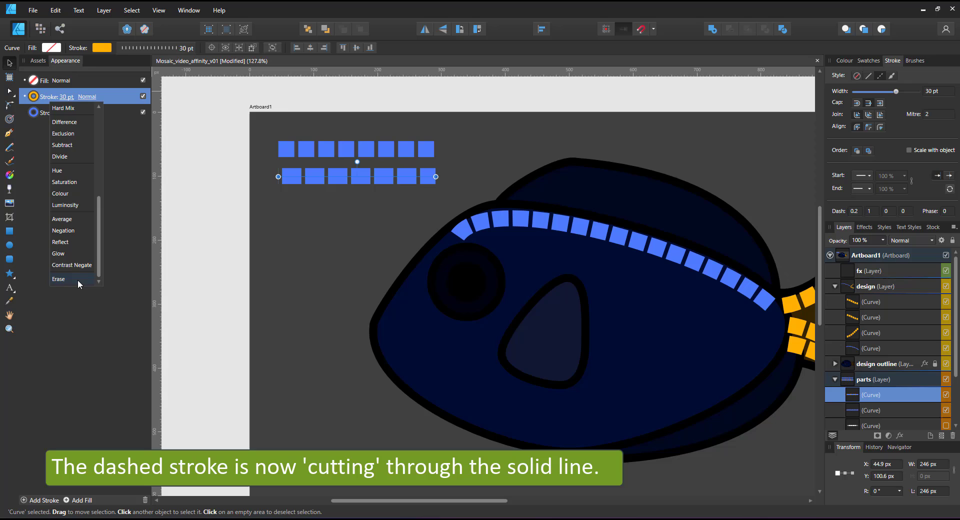
pyautogui.click(77, 280)
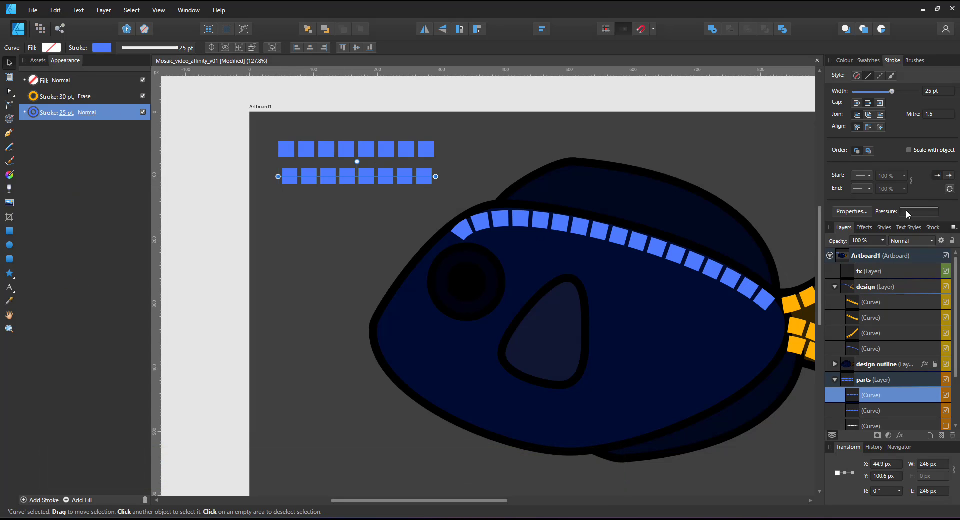
# Lower the end of the solid blue stroke's pressure curve to taper the row, and duplicate the tapered row directly below.
pyautogui.click(907, 211)
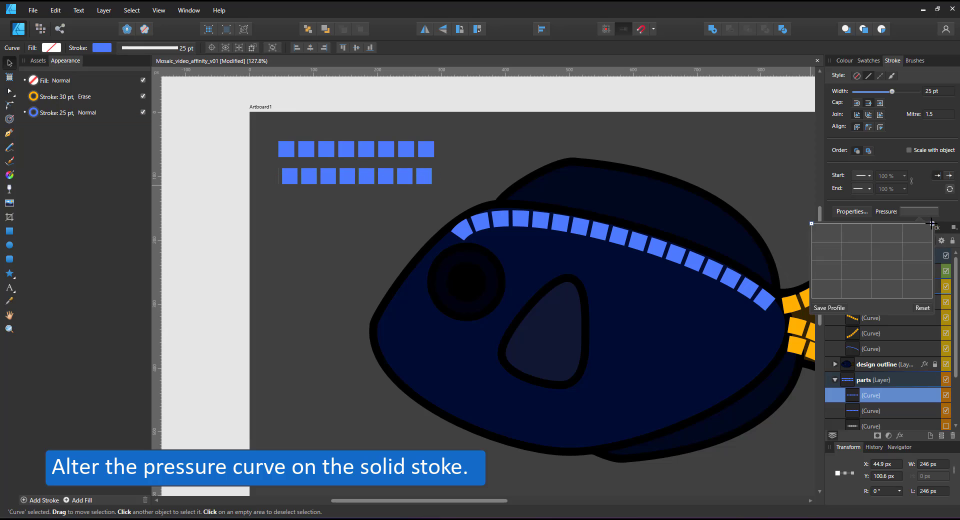
pyautogui.moveTo(933, 224); pyautogui.dragTo(925, 289)
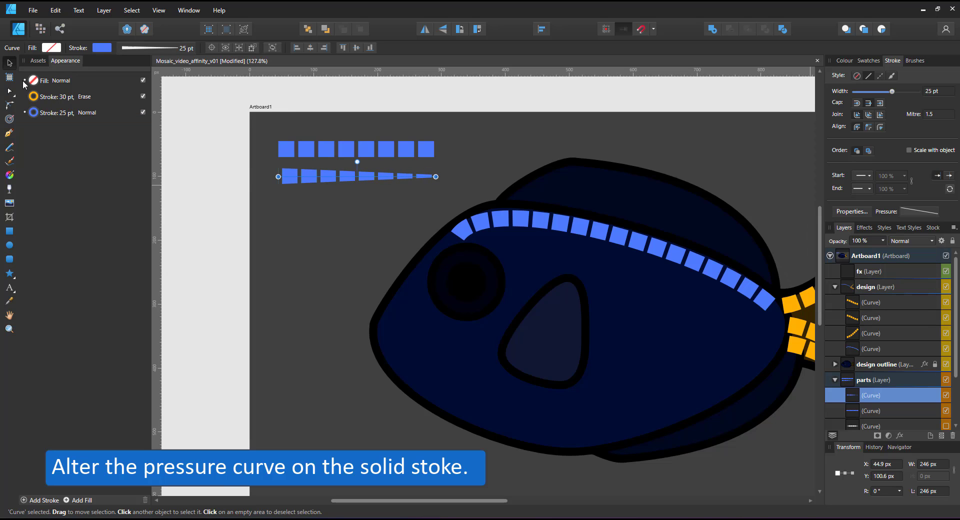
pyautogui.moveTo(308, 176)
pyautogui.mouseDown()
pyautogui.moveTo(317, 181)
pyautogui.moveTo(306, 196)
pyautogui.mouseUp()
# Bend the duplicated tapered row into an S-curve that rises towards its thin end.
pyautogui.click(9, 91)
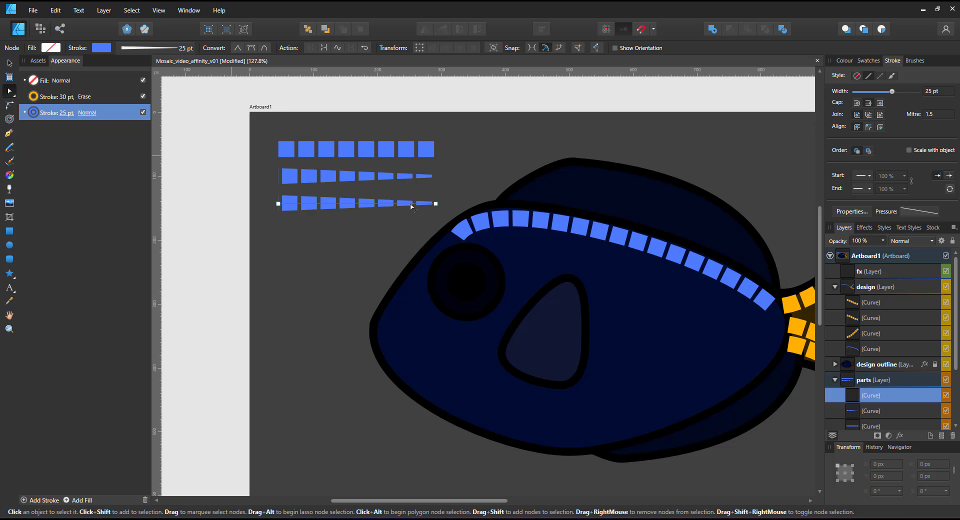
pyautogui.moveTo(436, 203); pyautogui.dragTo(482, 156)
pyautogui.moveTo(422, 170); pyautogui.dragTo(449, 184)
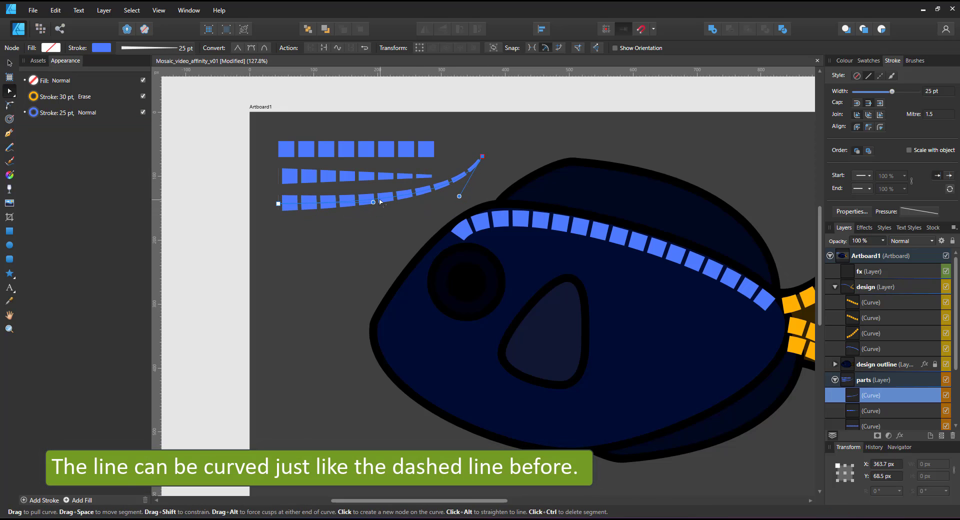
pyautogui.moveTo(381, 202); pyautogui.dragTo(358, 144)
pyautogui.moveTo(279, 204)
pyautogui.mouseDown()
pyautogui.moveTo(279, 227)
pyautogui.moveTo(283, 220)
pyautogui.mouseUp()
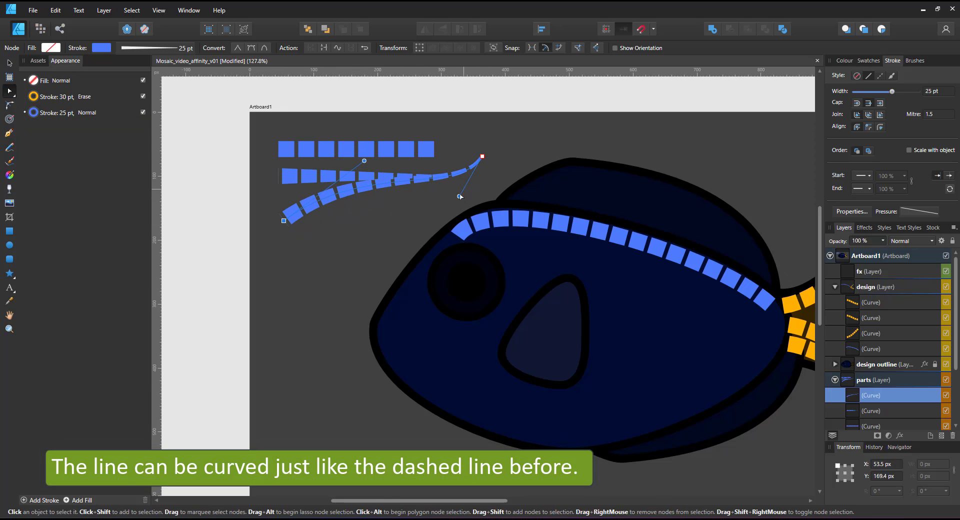
pyautogui.moveTo(458, 196); pyautogui.dragTo(447, 225)
pyautogui.moveTo(449, 176); pyautogui.dragTo(450, 189)
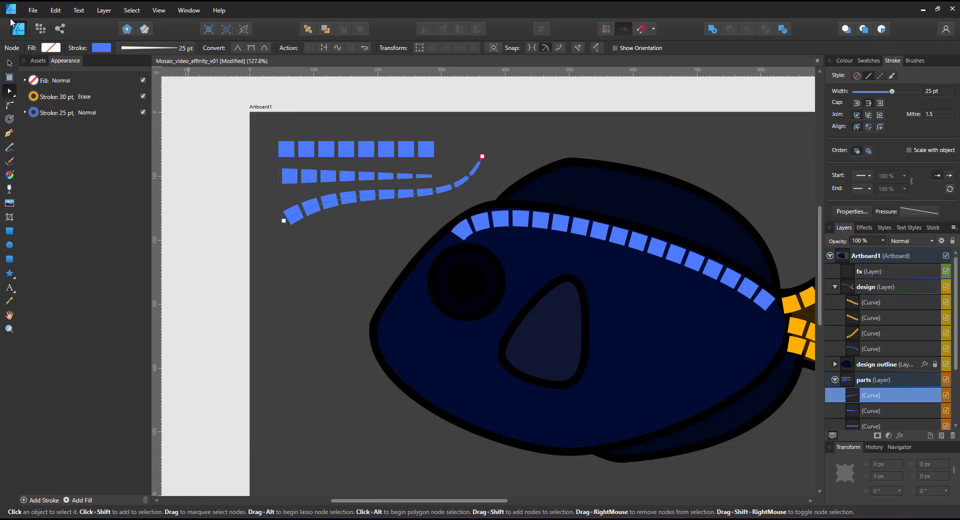
# Duplicate the straight tapered row below the curved one and reshape its pressure curve to taper at both ends.
pyautogui.click(9, 63)
pyautogui.click(305, 178)
pyautogui.click(311, 187)
pyautogui.moveTo(317, 177); pyautogui.dragTo(319, 244)
pyautogui.click(919, 212)
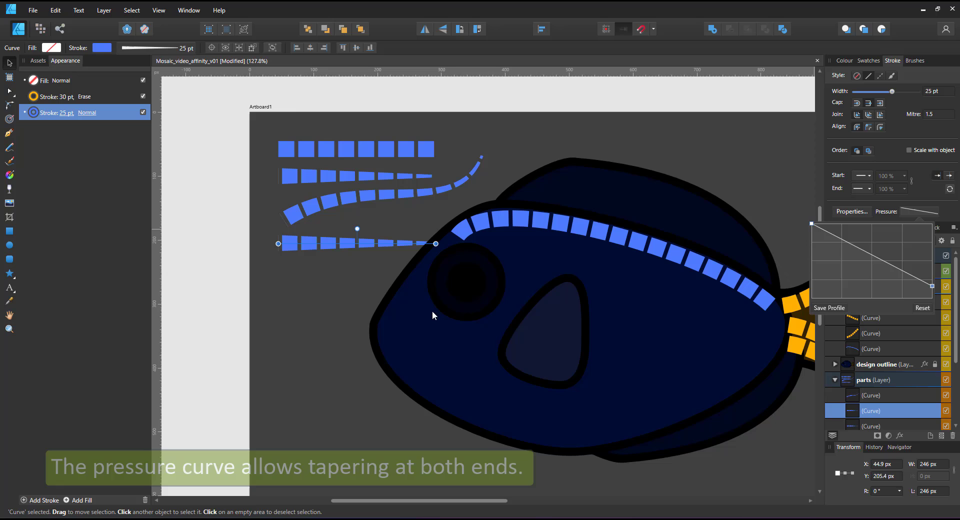
pyautogui.moveTo(811, 225); pyautogui.dragTo(811, 280)
pyautogui.moveTo(872, 278); pyautogui.dragTo(872, 225)
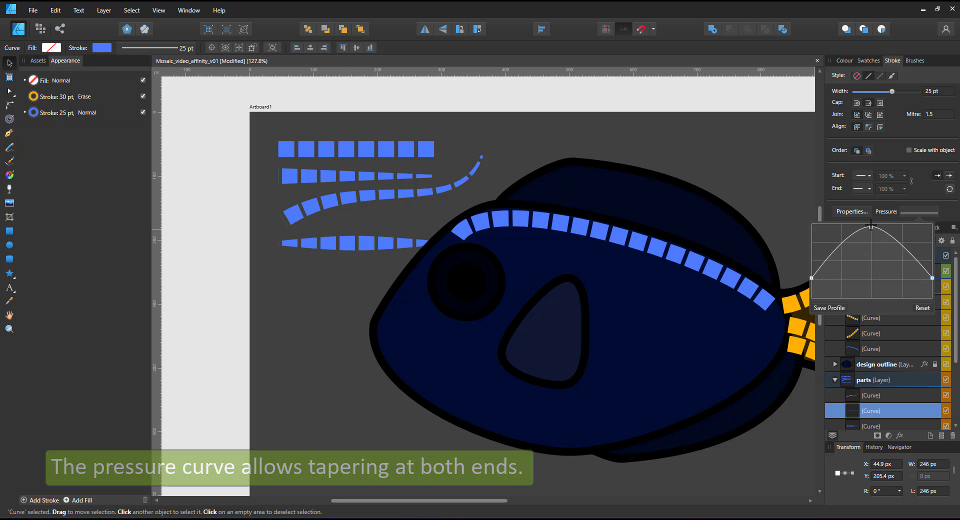
# Nudge the double-tapered row upwards, and move all four sample rows closer to the artboard's upper-left corner.
pyautogui.moveTo(368, 244)
pyautogui.mouseDown()
pyautogui.moveTo(358, 240)
pyautogui.moveTo(368, 245)
pyautogui.moveTo(366, 235)
pyautogui.mouseUp()
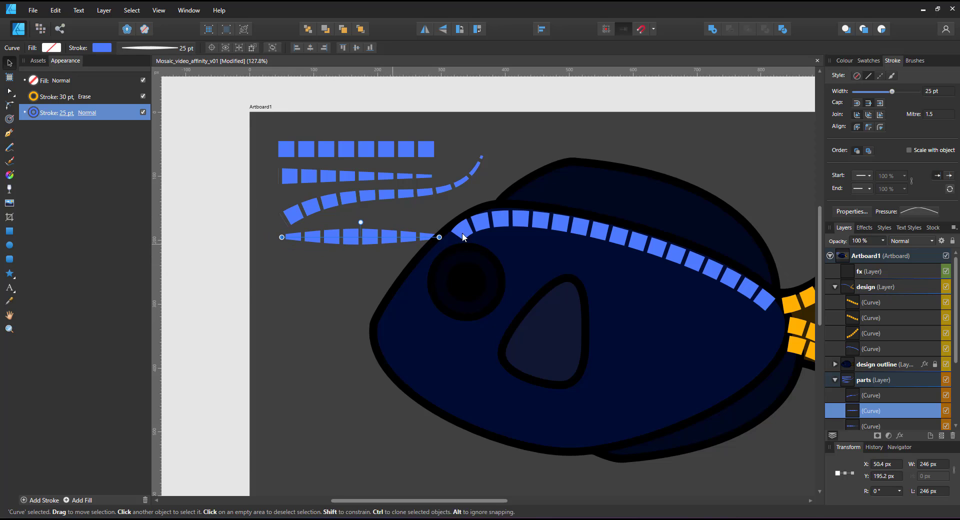
pyautogui.moveTo(222, 114); pyautogui.dragTo(504, 265)
pyautogui.moveTo(390, 201); pyautogui.dragTo(379, 185)
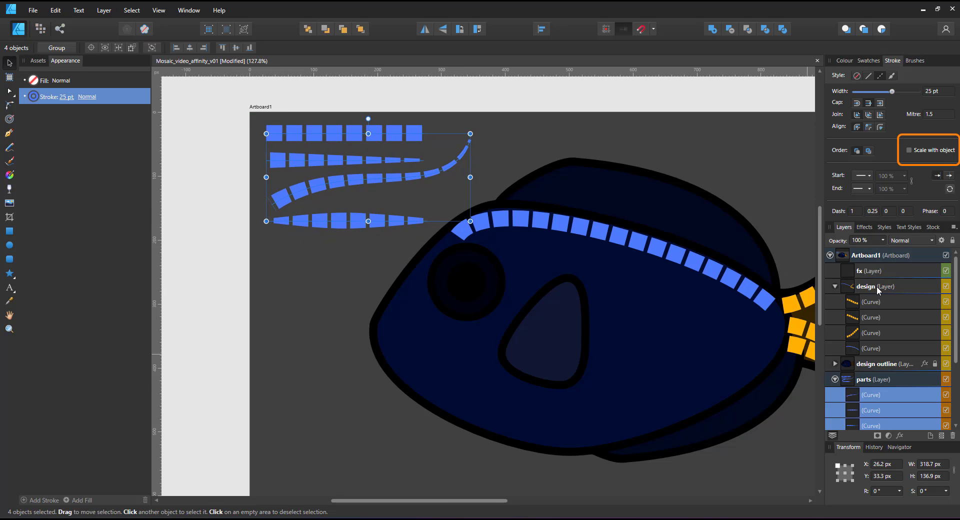
# Set the parts layer's opacity to 10 %.
pyautogui.click(890, 380)
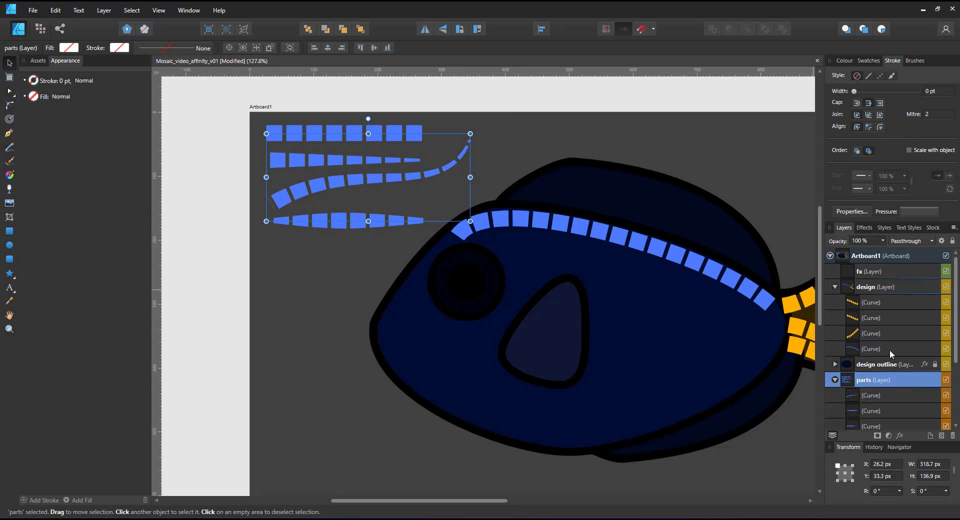
pyautogui.press('1')
pyautogui.scroll(-3, 520, 258)
pyautogui.hscroll(3, 520, 257)
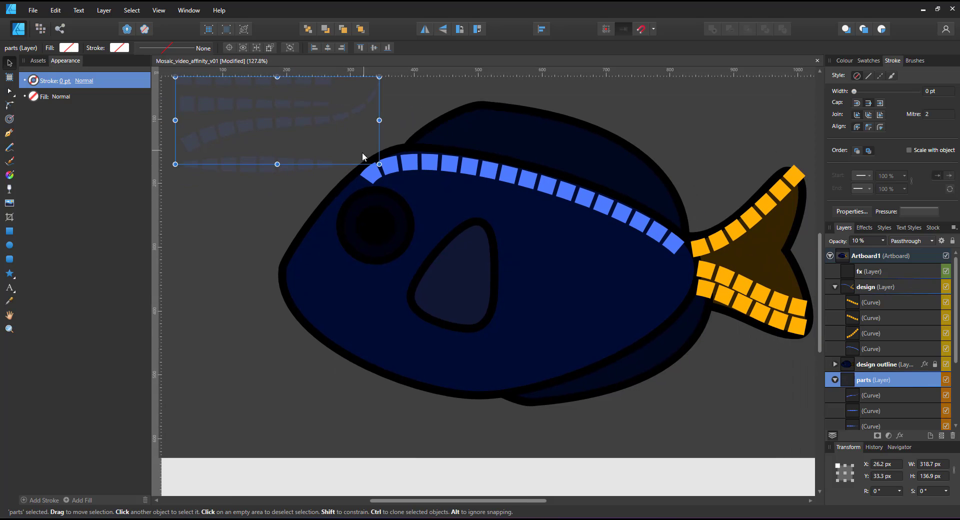
# Replace the upper of the two lower tail rows with a copy of the straight tapered row on the design layer, coloured orange.
pyautogui.click(286, 104)
pyautogui.hotkey('ctrl', 'c')
pyautogui.moveTo(786, 340); pyautogui.dragTo(686, 307)
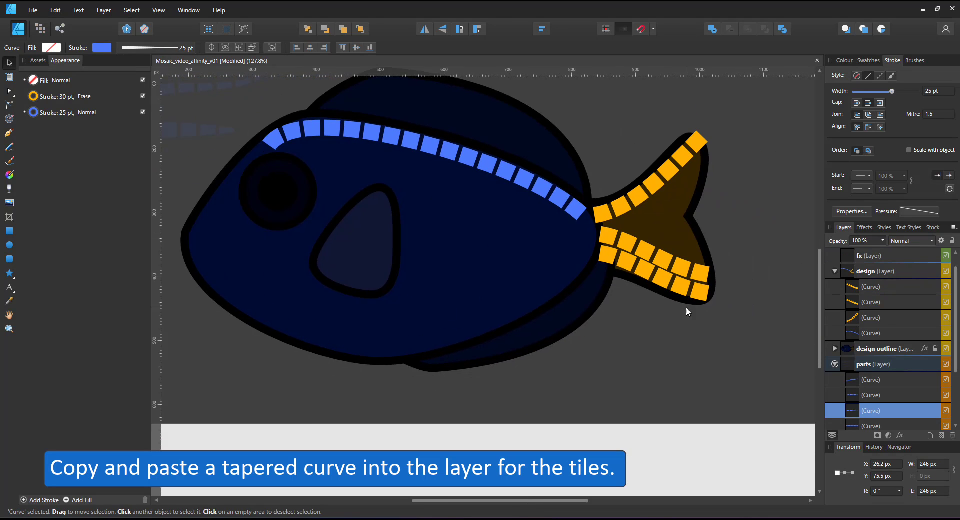
pyautogui.scroll(1, 660, 258)
pyautogui.click(655, 260)
pyautogui.press('Delete')
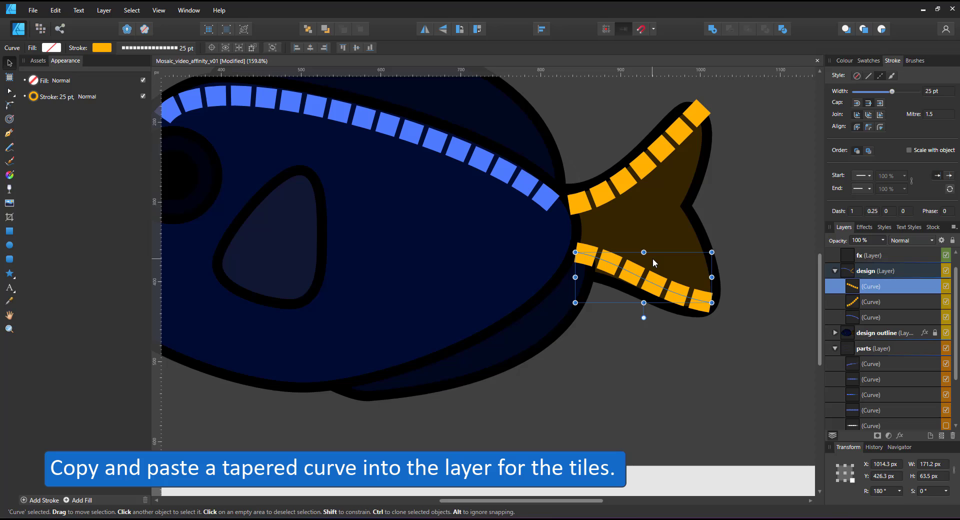
pyautogui.hotkey('ctrl', 'v')
pyautogui.click(844, 61)
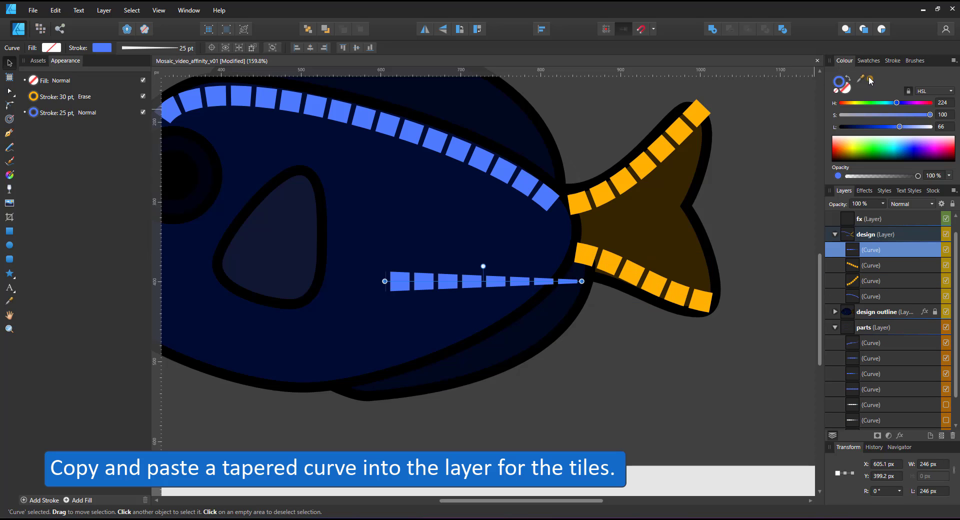
pyautogui.click(870, 80)
# Recolour the tapered copy orange and shape it along the upper side of the lowest tail row, narrow end at the body.
pyautogui.click(9, 91)
pyautogui.moveTo(384, 281); pyautogui.dragTo(722, 293)
pyautogui.moveTo(582, 281); pyautogui.dragTo(578, 234)
pyautogui.scroll(2, 689, 275)
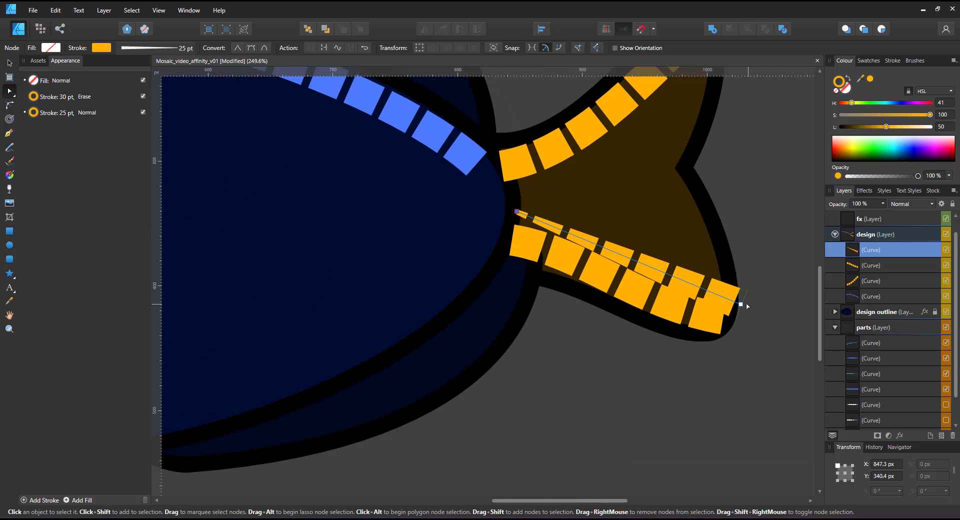
pyautogui.moveTo(741, 304); pyautogui.dragTo(737, 281)
pyautogui.moveTo(638, 250); pyautogui.dragTo(664, 267)
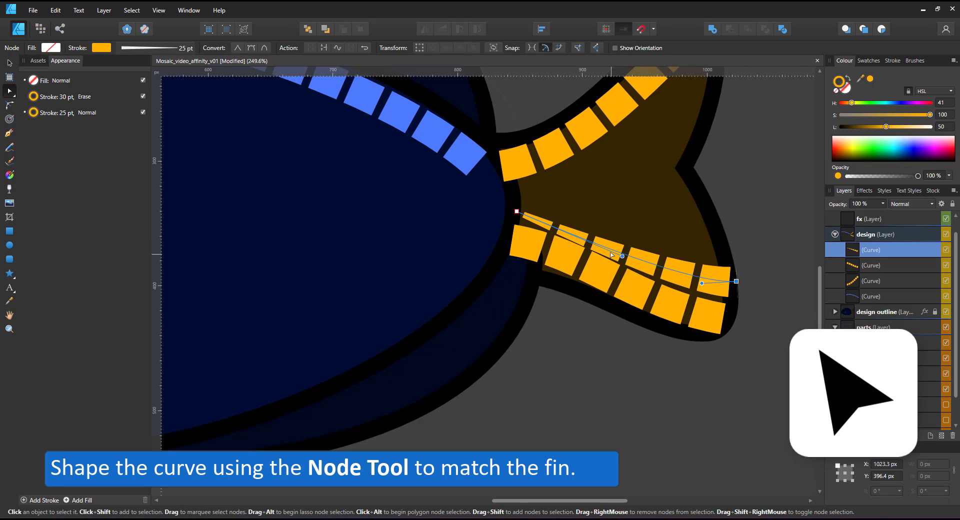
pyautogui.moveTo(517, 211)
pyautogui.mouseDown()
pyautogui.moveTo(507, 219)
pyautogui.moveTo(520, 219)
pyautogui.mouseUp()
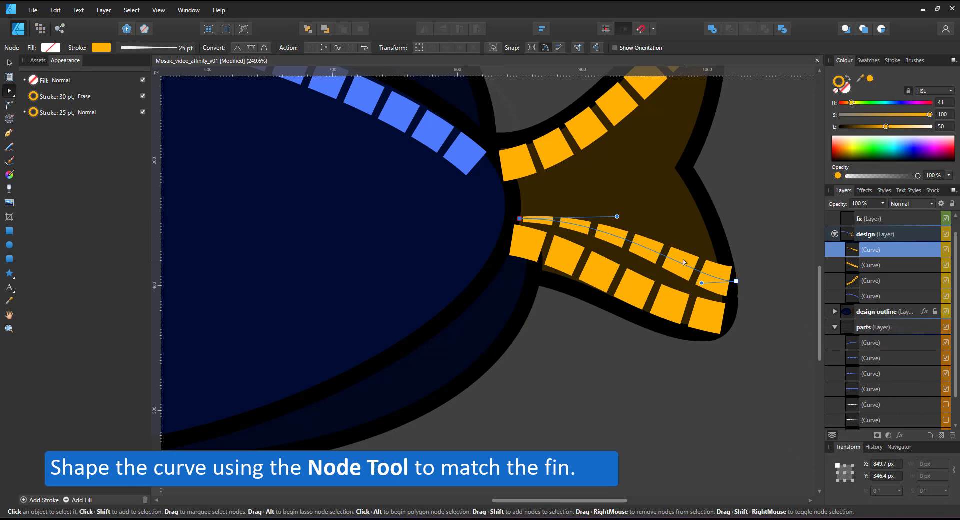
pyautogui.moveTo(683, 262); pyautogui.dragTo(675, 259)
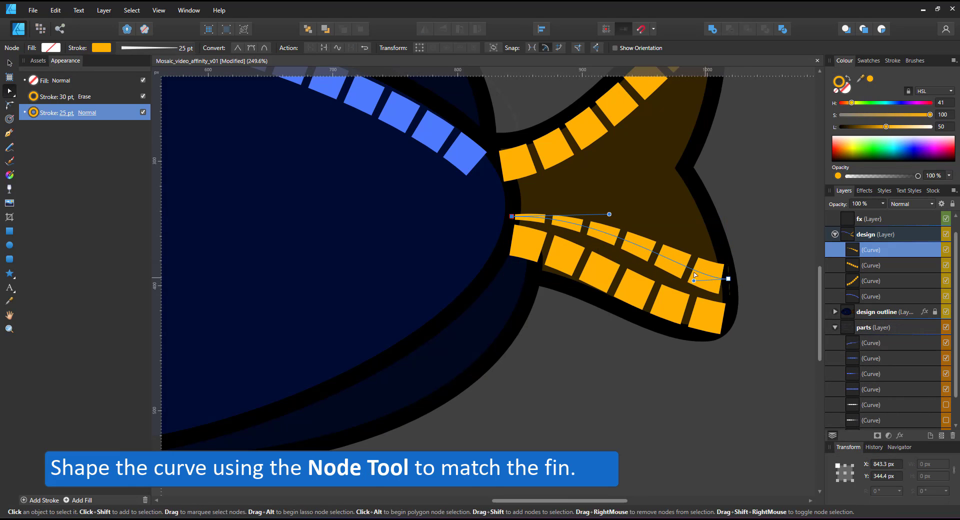
pyautogui.moveTo(609, 214)
pyautogui.mouseDown()
pyautogui.moveTo(609, 233)
pyautogui.moveTo(638, 237)
pyautogui.mouseUp()
# Duplicate the tapered tail row above itself and reshape the copy to follow the row beneath with an even gap.
pyautogui.click(9, 63)
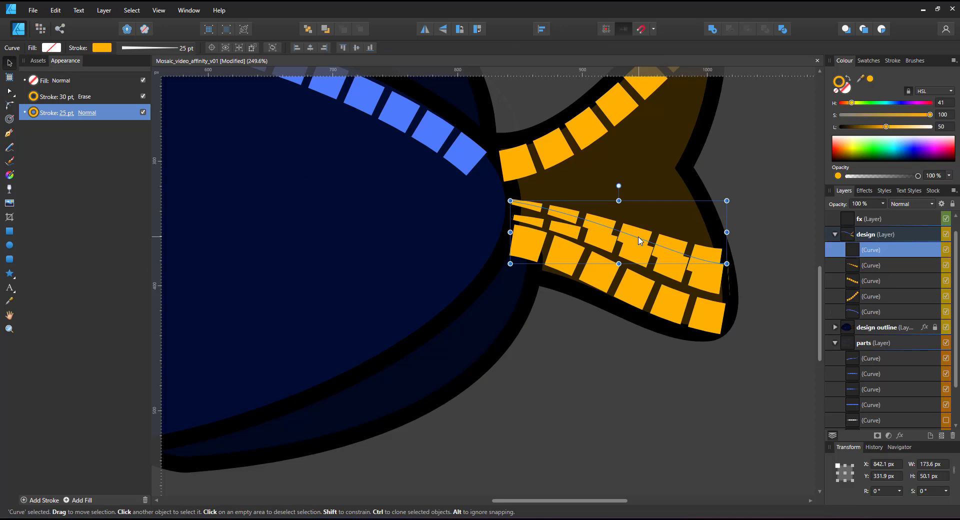
pyautogui.press('n')
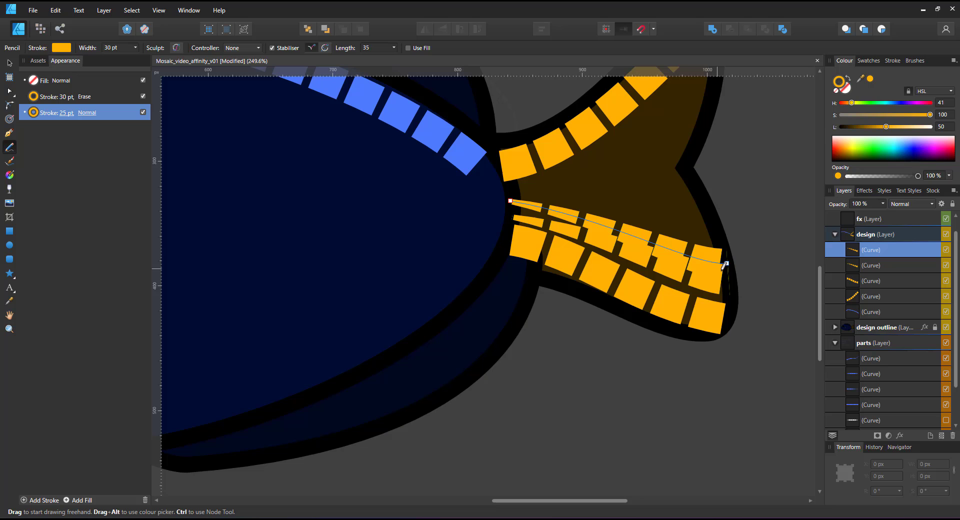
pyautogui.click(9, 64)
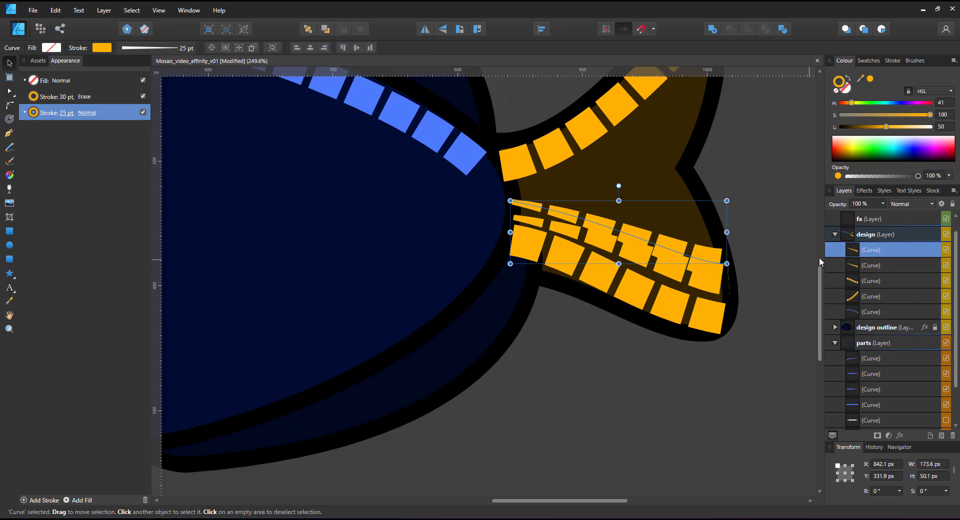
pyautogui.click(10, 91)
pyautogui.moveTo(727, 263)
pyautogui.mouseDown()
pyautogui.moveTo(724, 236)
pyautogui.moveTo(701, 245)
pyautogui.mouseUp()
pyautogui.moveTo(510, 201); pyautogui.dragTo(514, 206)
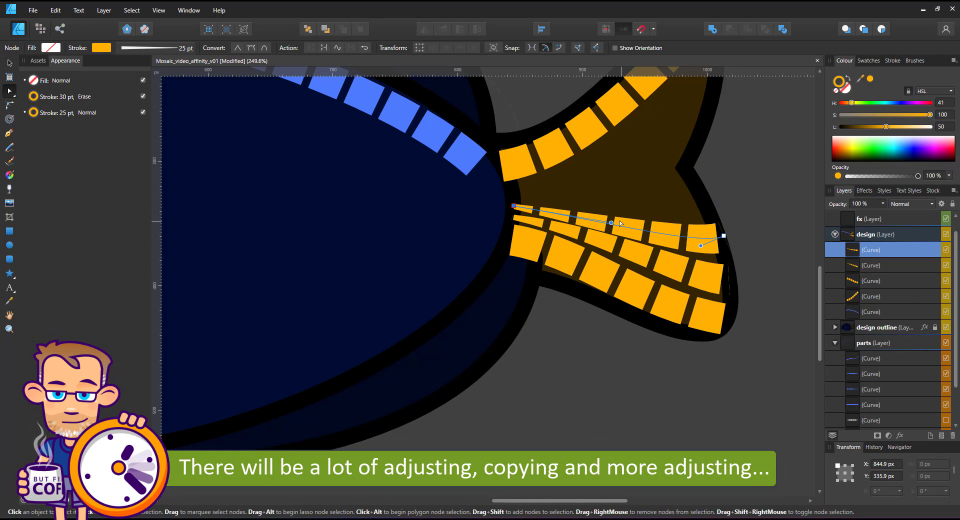
pyautogui.moveTo(611, 223); pyautogui.dragTo(640, 215)
# Add a third tapered copy above the other lower tail rows and adjust its end nodes to fit inside the fin.
pyautogui.press('v')
pyautogui.press('a')
pyautogui.moveTo(724, 222); pyautogui.dragTo(704, 198)
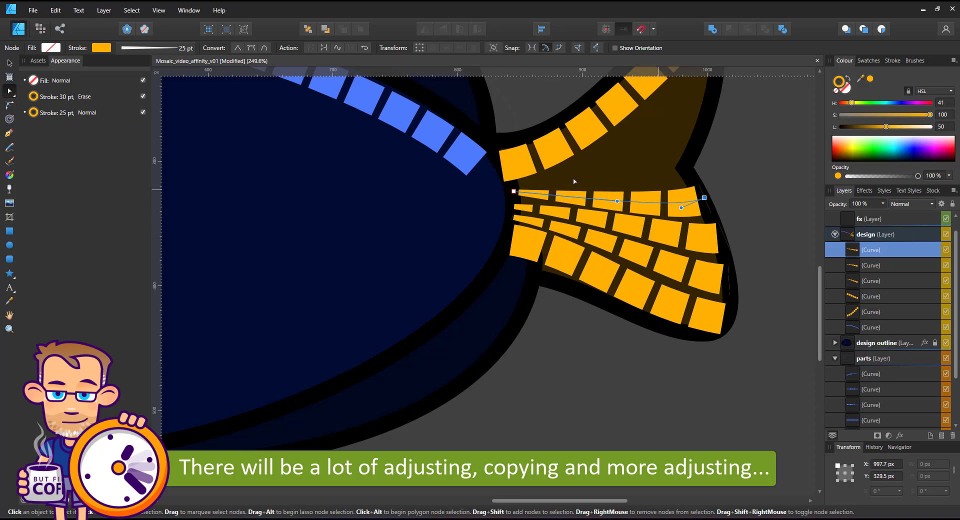
pyautogui.moveTo(514, 191); pyautogui.dragTo(511, 194)
pyautogui.moveTo(610, 205); pyautogui.dragTo(571, 244)
pyautogui.moveTo(481, 248); pyautogui.dragTo(476, 250)
# Select the four lower tail rows together and shift them slightly up towards the body.
pyautogui.click(632, 358)
pyautogui.keyDown('shift'); pyautogui.click(637, 320); pyautogui.keyUp('shift')
pyautogui.keyDown('shift'); pyautogui.click(635, 286); pyautogui.keyUp('shift')
pyautogui.keyDown('shift'); pyautogui.click(622, 254); pyautogui.keyUp('shift')
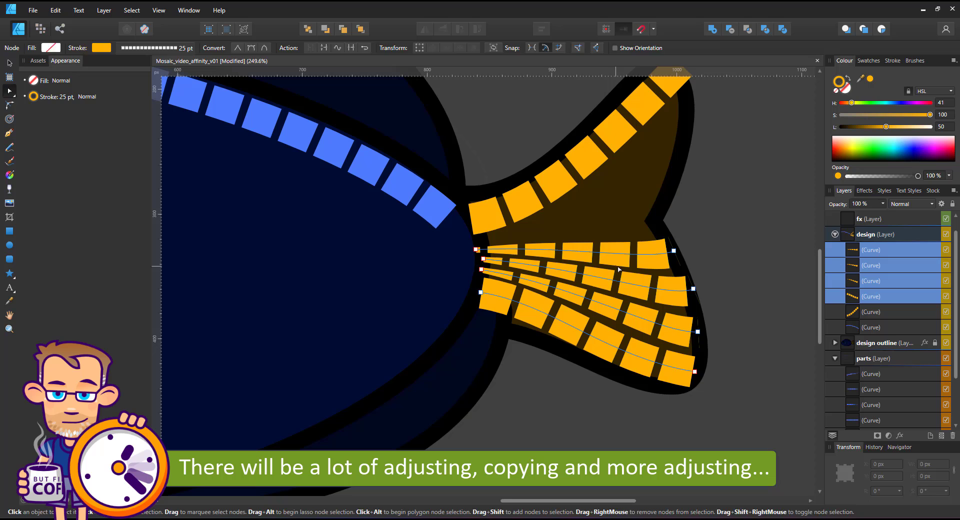
pyautogui.press('v')
pyautogui.moveTo(632, 268); pyautogui.dragTo(621, 251)
# Adjust the body-side end node of the upper square-tile tail row to sit closer to the fin's upper outline.
pyautogui.moveTo(692, 230); pyautogui.dragTo(638, 238)
pyautogui.click(586, 173)
pyautogui.scroll(2, 558, 206)
pyautogui.press('a')
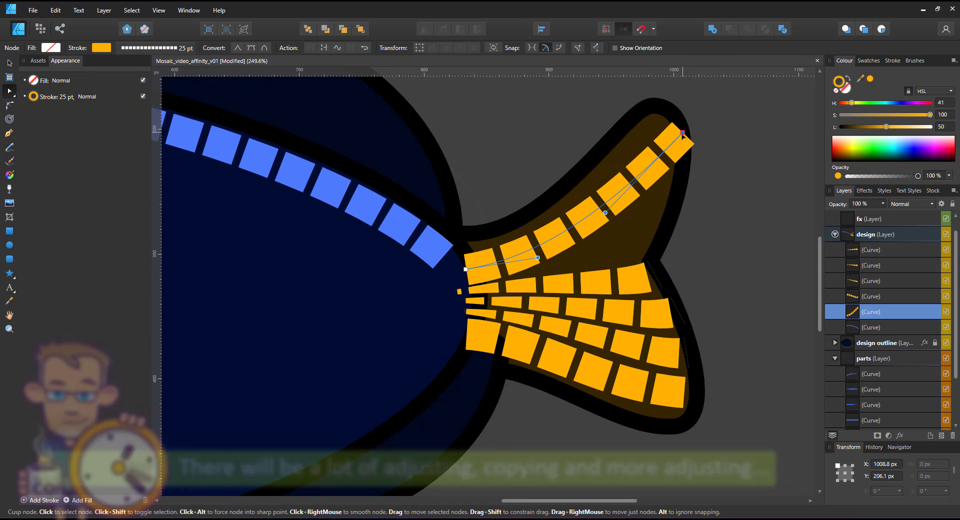
pyautogui.moveTo(466, 269); pyautogui.dragTo(464, 265)
# Swing the uppermost tapered row up so it runs directly beneath the upper square-tile tail row.
pyautogui.click(634, 280)
pyautogui.moveTo(656, 275); pyautogui.dragTo(683, 185)
pyautogui.moveTo(456, 293); pyautogui.dragTo(466, 288)
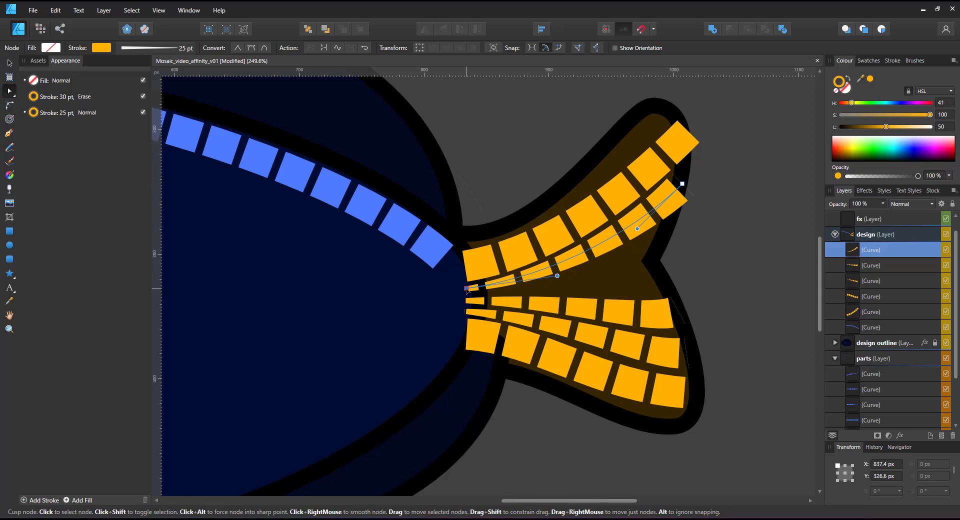
# Duplicate the next tapered tail row and shorten the copy to fit the gap at the middle of the fin.
pyautogui.click(606, 313)
pyautogui.moveTo(608, 311); pyautogui.dragTo(654, 298)
pyautogui.moveTo(724, 295); pyautogui.dragTo(658, 274)
pyautogui.moveTo(512, 287); pyautogui.dragTo(525, 288)
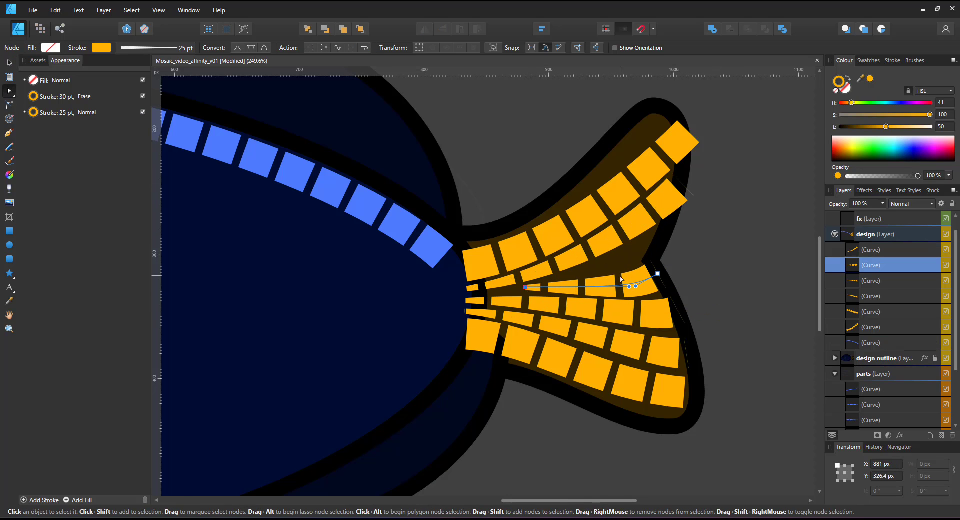
# Copy the short middle row above itself and shape it into the remaining wedge near the fin's notch.
pyautogui.moveTo(657, 275); pyautogui.dragTo(674, 234)
pyautogui.moveTo(546, 271); pyautogui.dragTo(575, 274)
pyautogui.moveTo(673, 234); pyautogui.dragTo(645, 251)
# Lower the wide end of the upper short row's pressure curve to make its tiles narrower.
pyautogui.click(628, 281)
pyautogui.click(893, 60)
pyautogui.click(887, 211)
pyautogui.click(622, 260)
pyautogui.moveTo(812, 224); pyautogui.dragTo(811, 236)
pyautogui.click(888, 211)
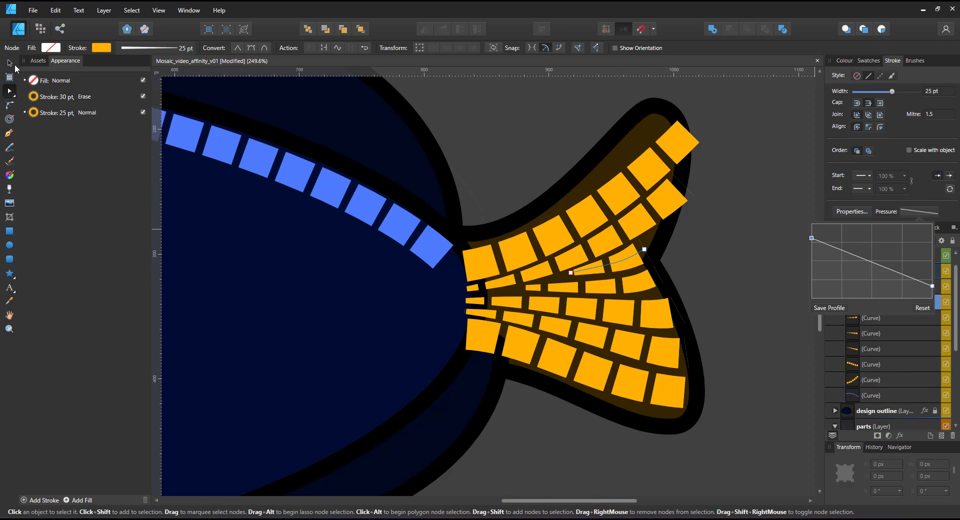
# Refine the outer end nodes of the lower orange tail rows to even out the gaps between them.
pyautogui.click(9, 64)
pyautogui.click(641, 384)
pyautogui.press('a')
pyautogui.moveTo(686, 392); pyautogui.dragTo(688, 384)
pyautogui.click(663, 351)
pyautogui.click(656, 313)
# Place a copy of a tapered tail row over the lowest row and darken the colour of its 25 pt stroke.
pyautogui.moveTo(654, 310); pyautogui.dragTo(679, 393)
pyautogui.click(65, 112)
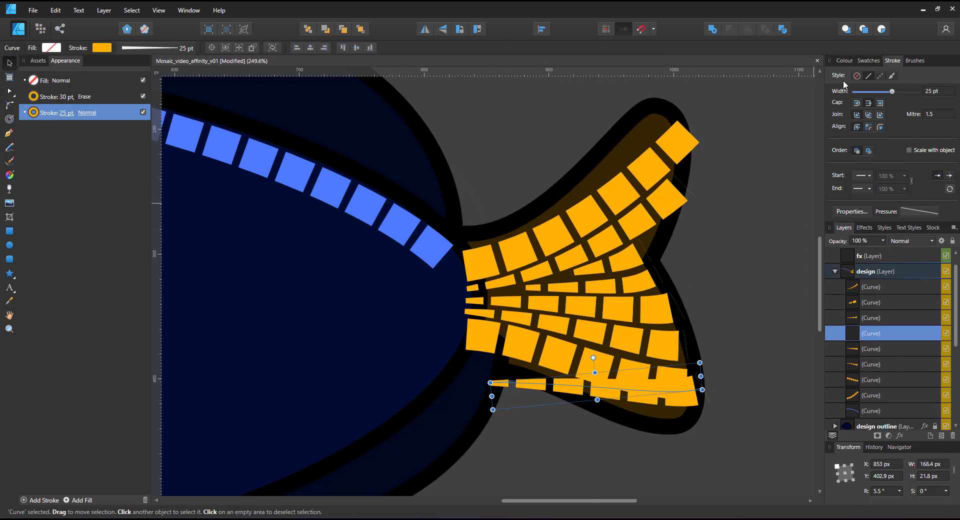
pyautogui.click(845, 60)
pyautogui.moveTo(886, 127); pyautogui.dragTo(840, 133)
pyautogui.moveTo(930, 115); pyautogui.dragTo(841, 116)
pyautogui.moveTo(841, 127); pyautogui.dragTo(860, 129)
# Shape the dark tapered row along the tail's lower edge and colour it navy with HSL 250, 100, 20.
pyautogui.press('a')
pyautogui.moveTo(491, 383); pyautogui.dragTo(518, 369)
pyautogui.moveTo(698, 392); pyautogui.dragTo(696, 417)
pyautogui.moveTo(517, 369); pyautogui.dragTo(484, 359)
pyautogui.moveTo(590, 397); pyautogui.dragTo(596, 396)
pyautogui.moveTo(852, 103); pyautogui.dragTo(931, 116)
pyautogui.moveTo(860, 127); pyautogui.dragTo(860, 131)
# Duplicate the navy tapered row to the tail's upper edge and shape it along the outline.
pyautogui.press('v')
pyautogui.moveTo(654, 414); pyautogui.dragTo(659, 232)
pyautogui.moveTo(706, 239); pyautogui.dragTo(647, 116)
pyautogui.press('a')
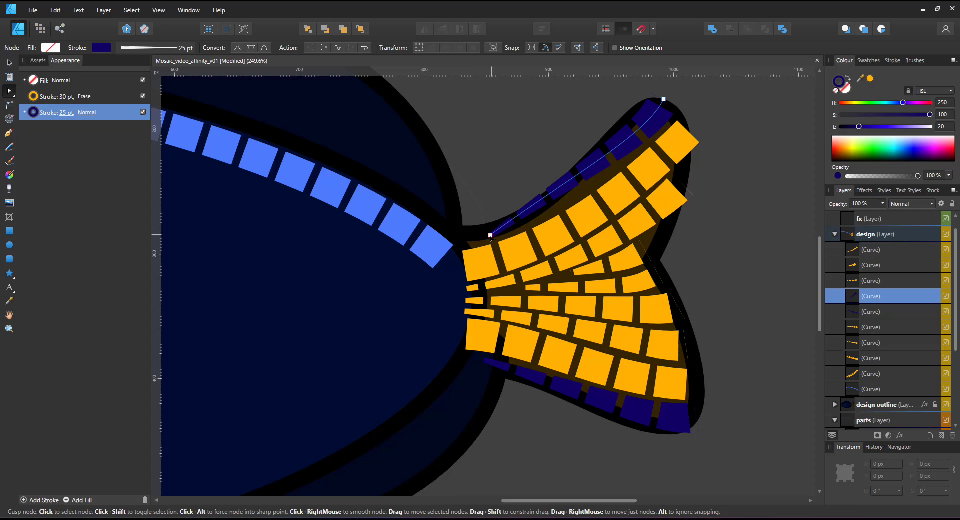
pyautogui.moveTo(491, 233); pyautogui.dragTo(471, 240)
# Duplicate the long light-blue body row and place the copy just below the original.
pyautogui.scroll(-2, 461, 290)
pyautogui.scroll(-2, 395, 293)
pyautogui.press('v')
pyautogui.moveTo(404, 162); pyautogui.dragTo(402, 179)
pyautogui.scroll(2, 509, 234)
pyautogui.press('a')
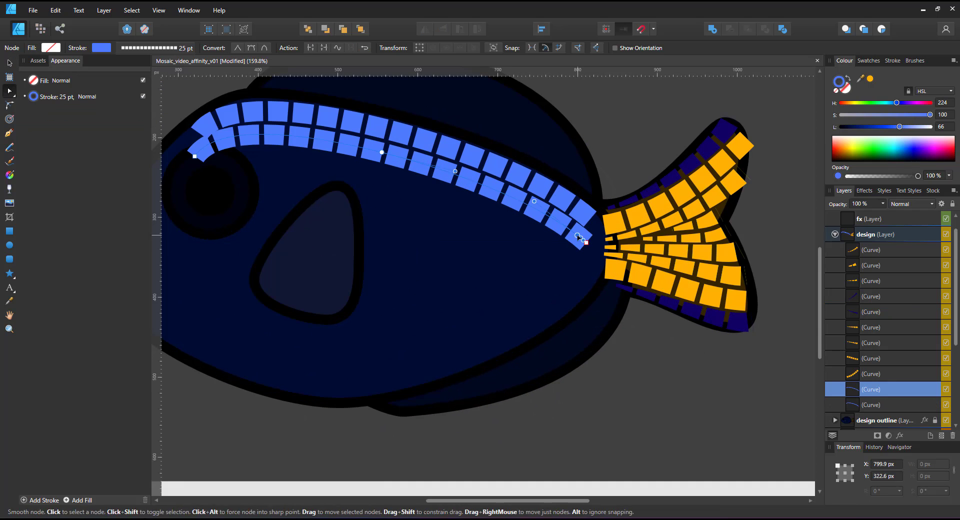
# Extend the copied body row with the Pen tool around the belly and snout, closing the curve above the eye.
pyautogui.press('p')
pyautogui.click(160, 288)
pyautogui.moveTo(383, 253); pyautogui.dragTo(417, 314)
pyautogui.moveTo(693, 251); pyautogui.dragTo(688, 283)
pyautogui.click(516, 327)
pyautogui.moveTo(517, 328)
pyautogui.mouseDown()
pyautogui.moveTo(521, 347)
pyautogui.moveTo(513, 341)
pyautogui.mouseUp()
pyautogui.moveTo(310, 261); pyautogui.dragTo(294, 234)
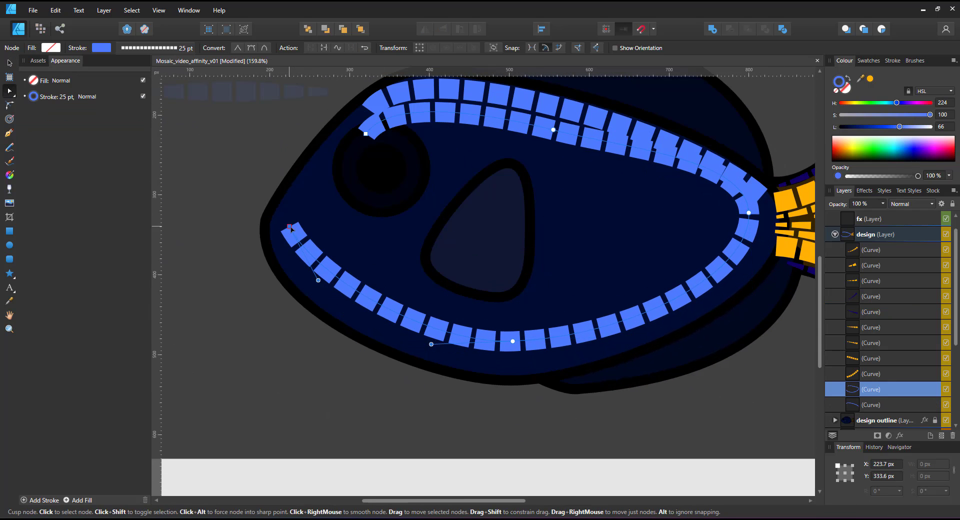
pyautogui.keyDown('ctrl'); pyautogui.keyDown('alt'); pyautogui.click(312, 149); pyautogui.keyUp('alt'); pyautogui.keyUp('ctrl')
pyautogui.moveTo(313, 151); pyautogui.dragTo(366, 133)
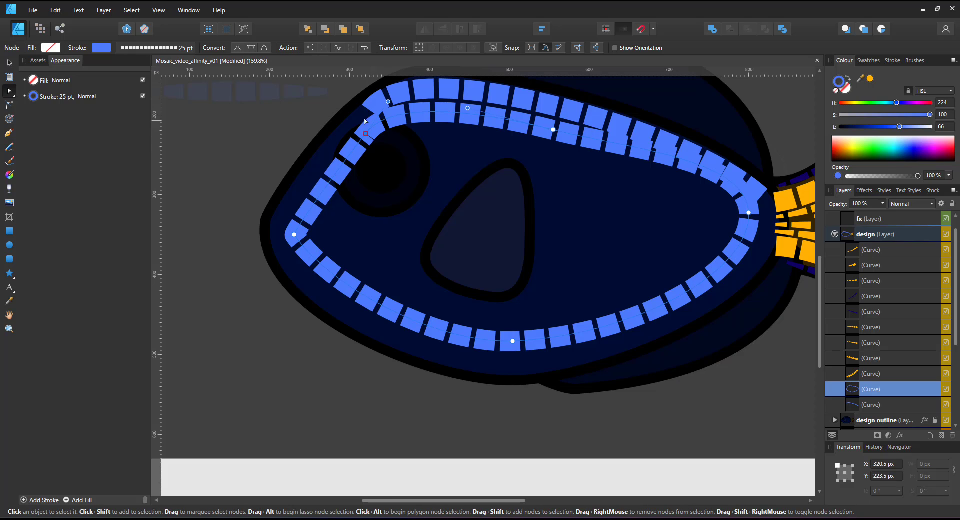
# Move the original upper body row onto the dorsal fin, set its lightness to 42 and shape it along the fin's upper edge.
pyautogui.scroll(-3, 365, 121)
pyautogui.click(407, 190)
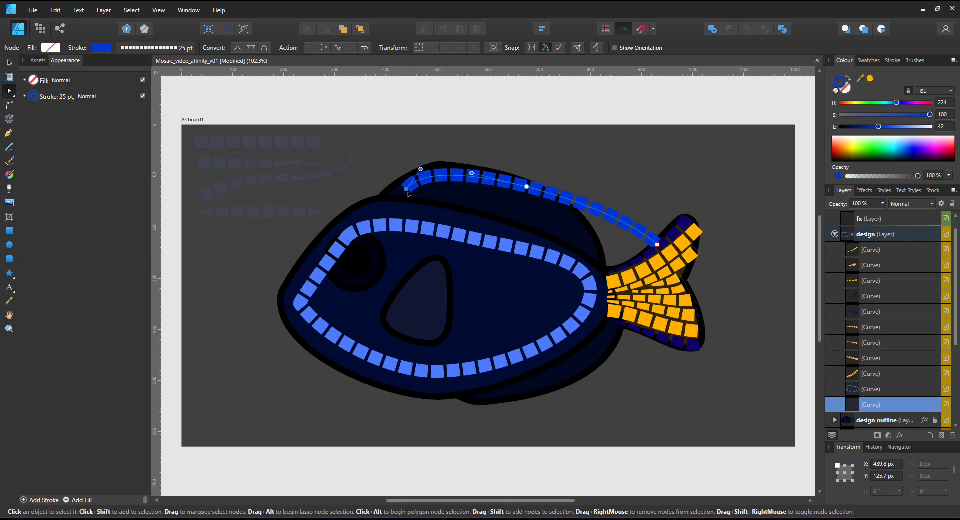
pyautogui.moveTo(407, 190); pyautogui.dragTo(395, 197)
pyautogui.moveTo(657, 245); pyautogui.dragTo(594, 260)
pyautogui.moveTo(581, 200); pyautogui.dragTo(579, 208)
pyautogui.moveTo(527, 187); pyautogui.dragTo(512, 188)
pyautogui.moveTo(395, 197); pyautogui.dragTo(399, 197)
pyautogui.moveTo(461, 166); pyautogui.dragTo(435, 165)
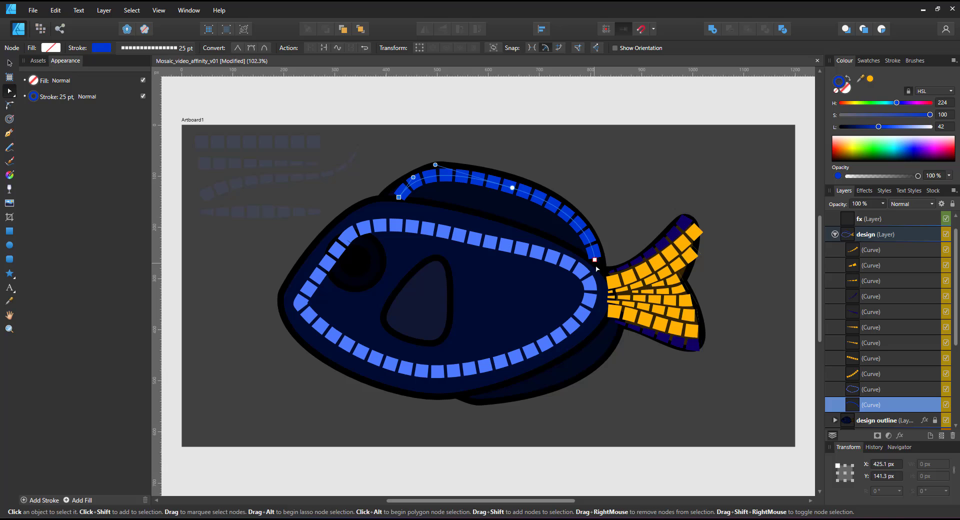
# Try to offset the closed body row outwards by 29.3 px with the Contour tool.
pyautogui.click(440, 224)
pyautogui.click(9, 119)
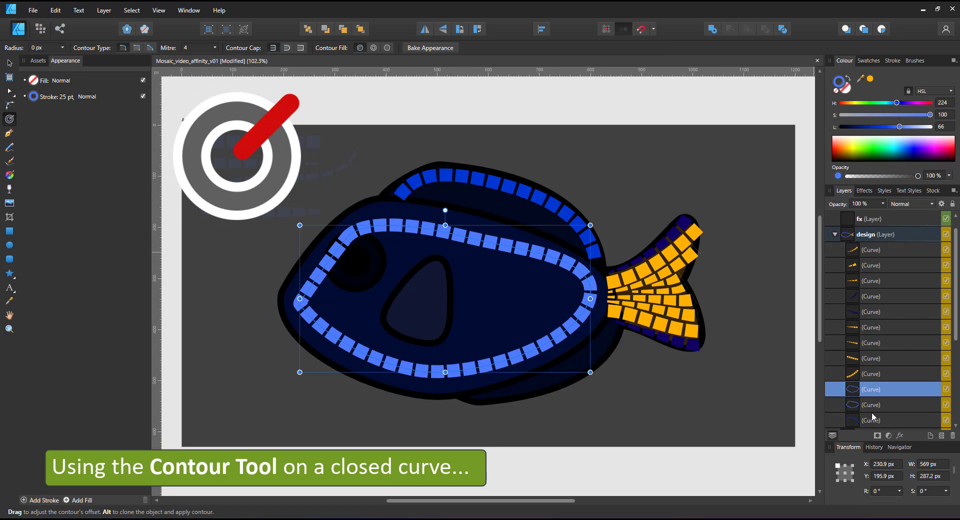
pyautogui.moveTo(464, 240); pyautogui.dragTo(479, 207)
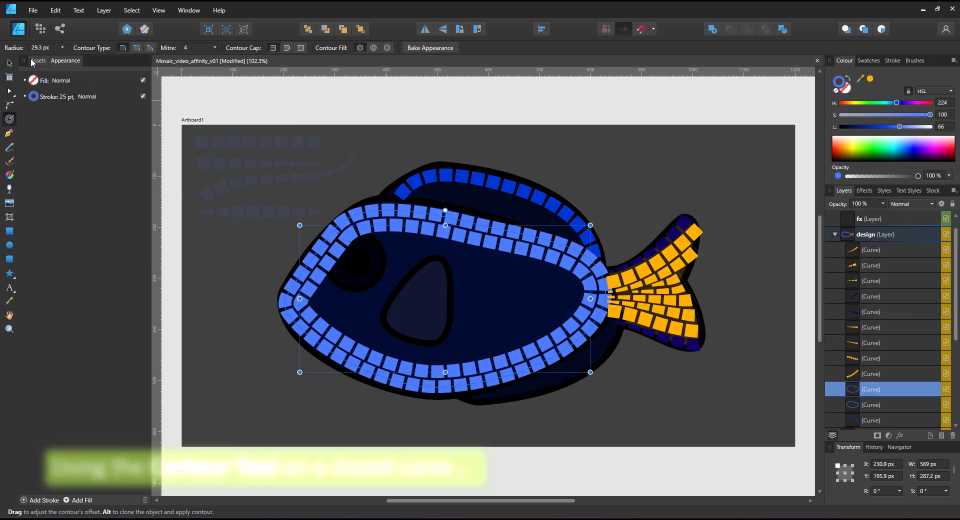
pyautogui.hotkey('ctrl', 'z')
# Break the closed body row open at the eye, delete the node above the eye and pull the lower end back towards the snout.
pyautogui.click(9, 90)
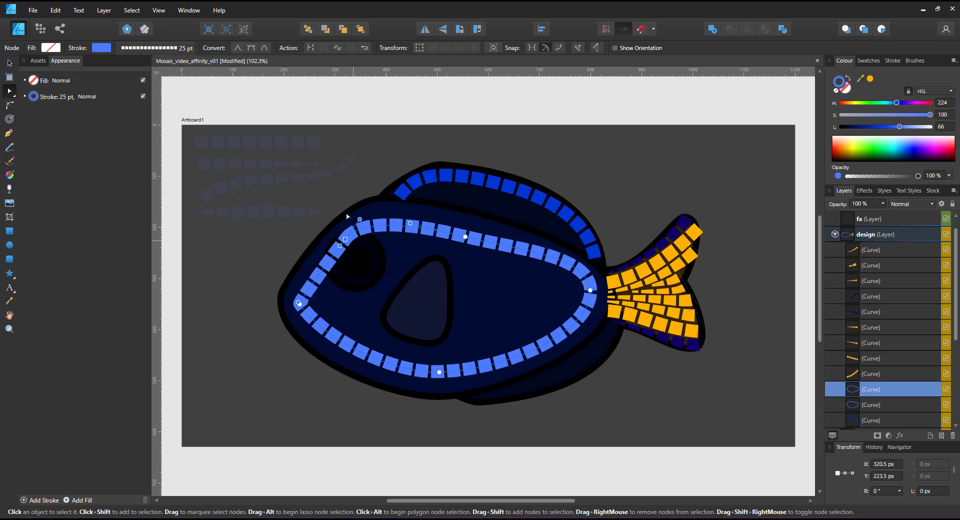
pyautogui.click(311, 48)
pyautogui.scroll(3, 344, 245)
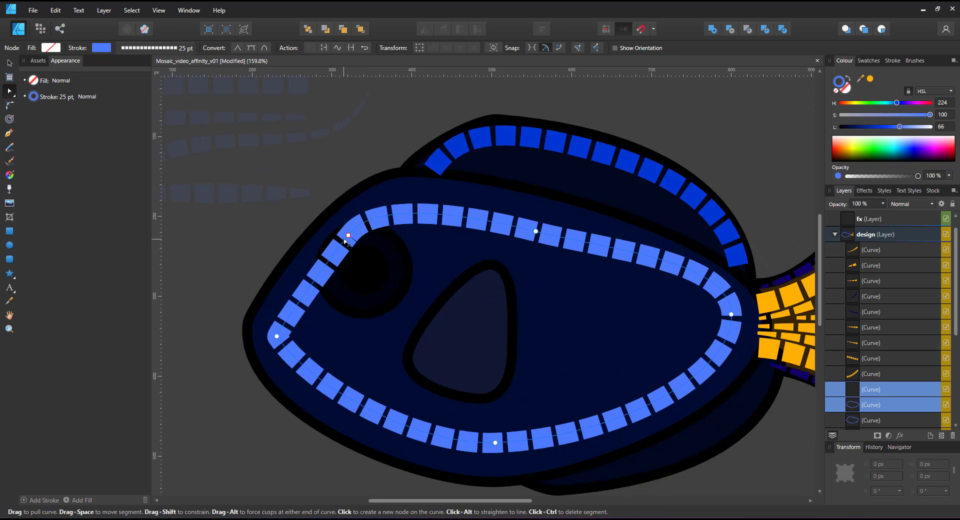
pyautogui.moveTo(344, 245); pyautogui.dragTo(323, 268)
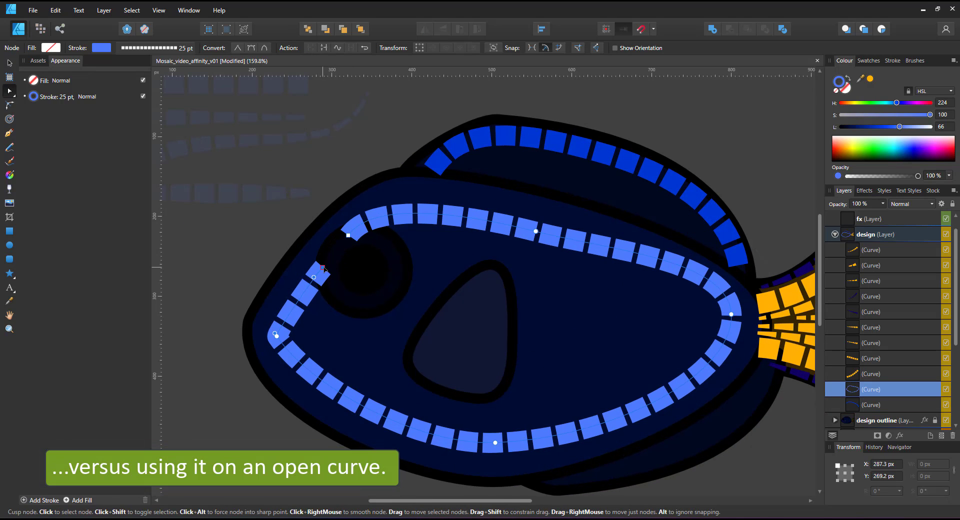
pyautogui.click(348, 235)
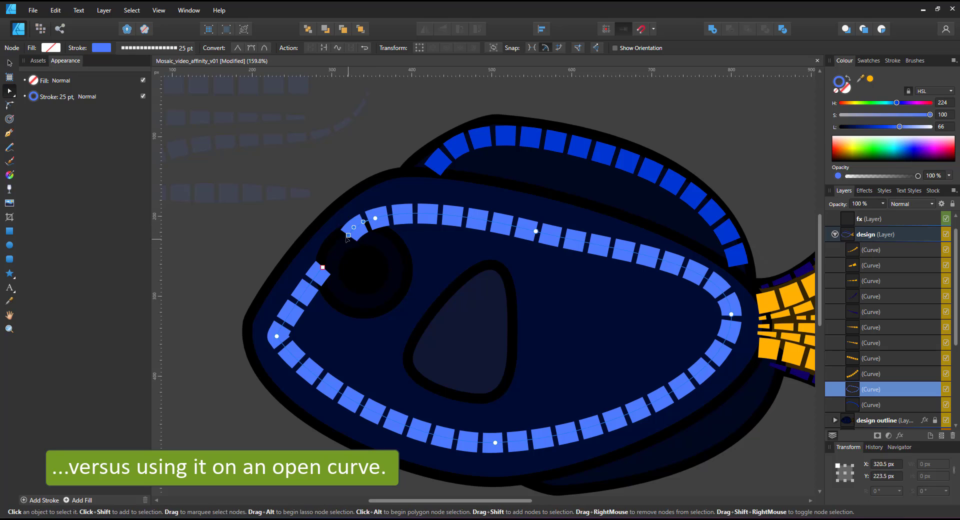
pyautogui.press('Delete')
pyautogui.moveTo(323, 268); pyautogui.dragTo(317, 289)
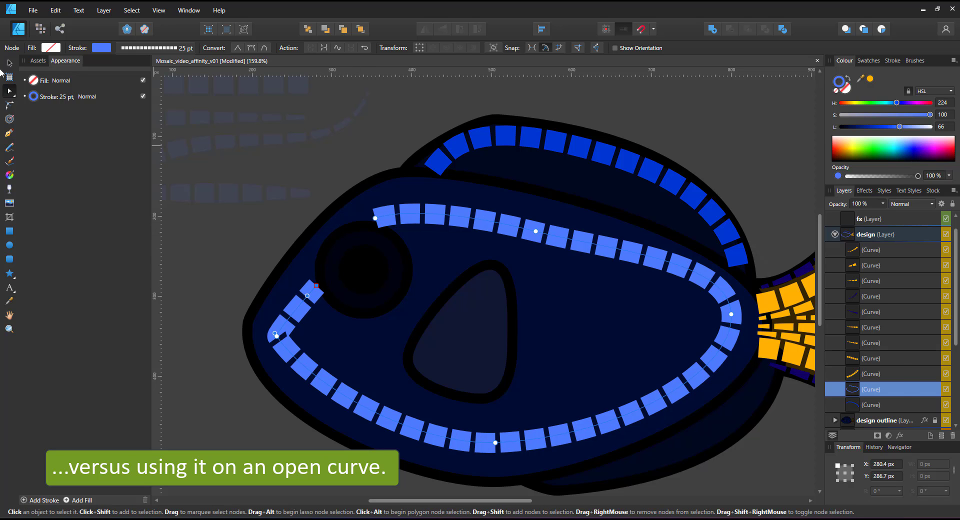
# Contour the open body row with a 29.4 px radius and pull its lower end node up towards the upper end.
pyautogui.click(9, 119)
pyautogui.moveTo(527, 233); pyautogui.dragTo(556, 227)
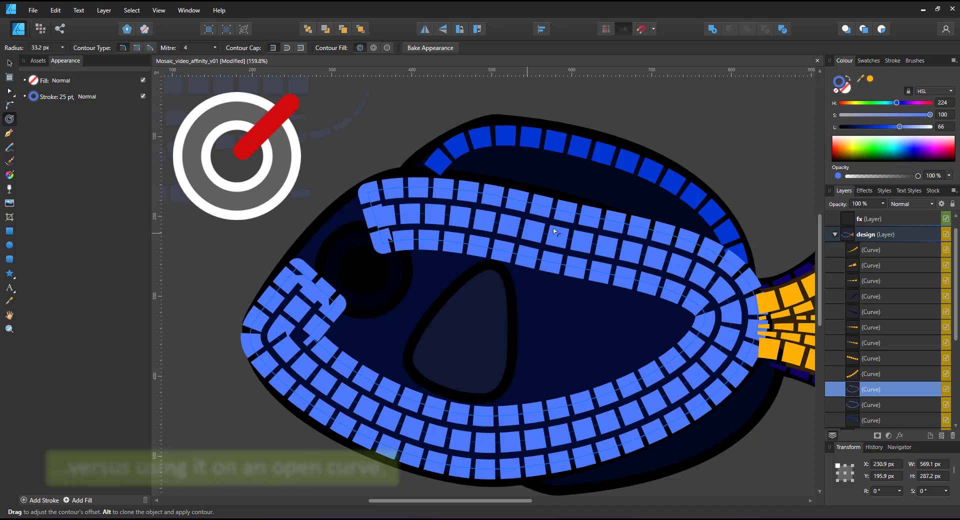
pyautogui.moveTo(554, 231); pyautogui.dragTo(551, 231)
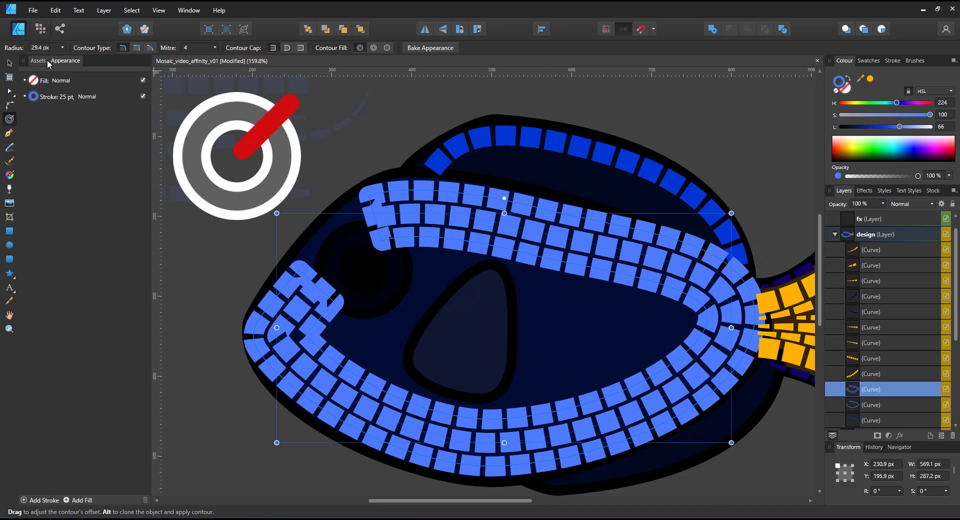
pyautogui.click(10, 92)
pyautogui.moveTo(317, 283); pyautogui.dragTo(338, 250)
# Select both the contoured and the plain body curves and adjust their shared nodes above the eye and along the back.
pyautogui.scroll(2, 352, 235)
pyautogui.scroll(-4, 300, 214)
pyautogui.keyDown('shift'); pyautogui.click(876, 409); pyautogui.keyUp('shift')
pyautogui.click(11, 64)
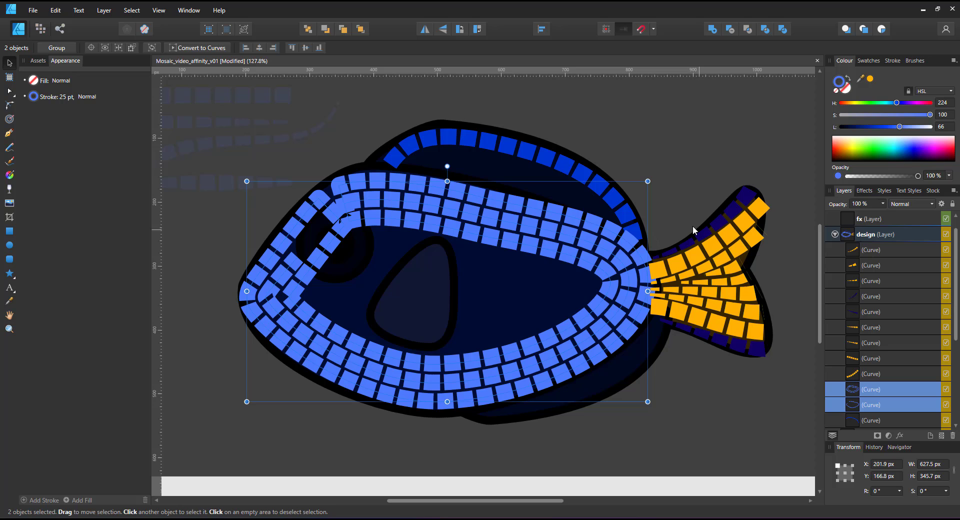
pyautogui.moveTo(648, 182); pyautogui.dragTo(642, 185)
pyautogui.click(9, 91)
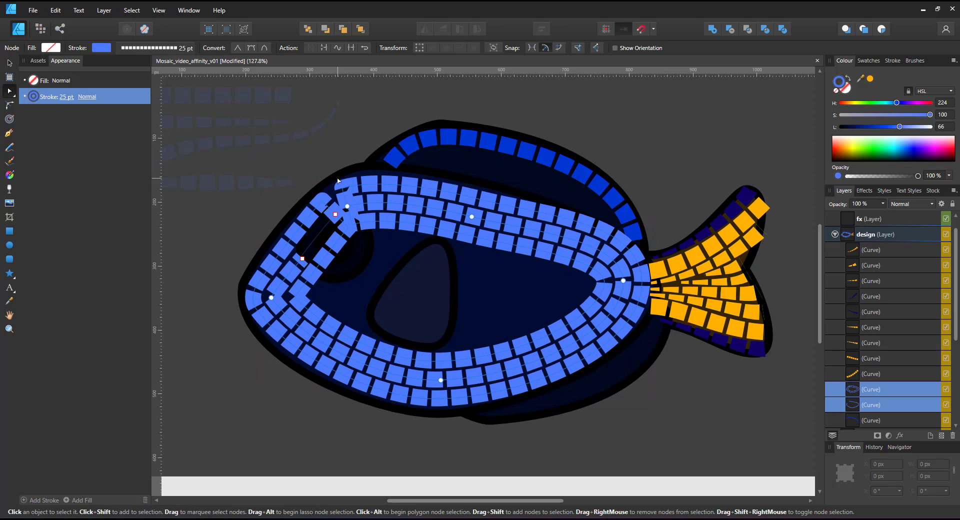
pyautogui.click(347, 206)
pyautogui.moveTo(363, 229); pyautogui.dragTo(364, 230)
pyautogui.moveTo(347, 206); pyautogui.dragTo(354, 199)
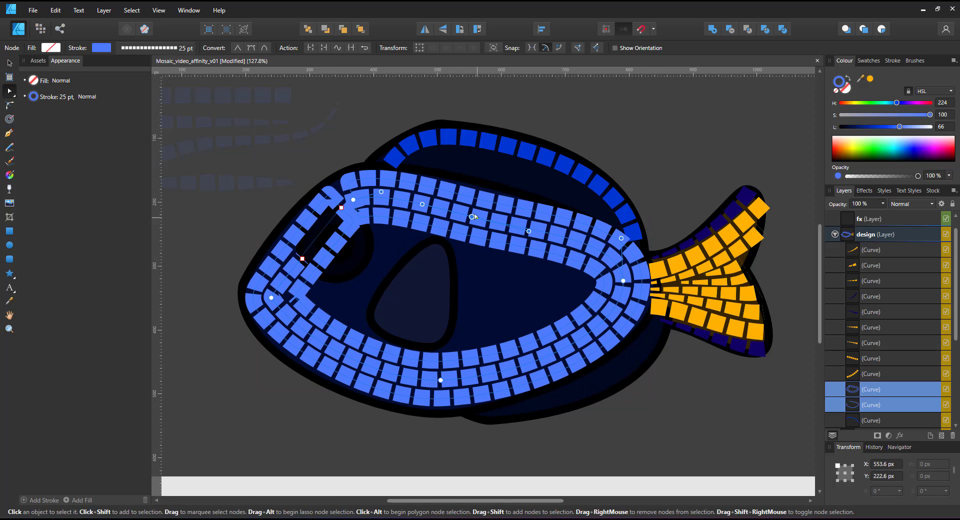
pyautogui.moveTo(471, 217); pyautogui.dragTo(474, 212)
# Duplicate the middle body row and delete the copy's nodes along the snout and belly.
pyautogui.scroll(2, 289, 295)
pyautogui.scroll(-2, 339, 291)
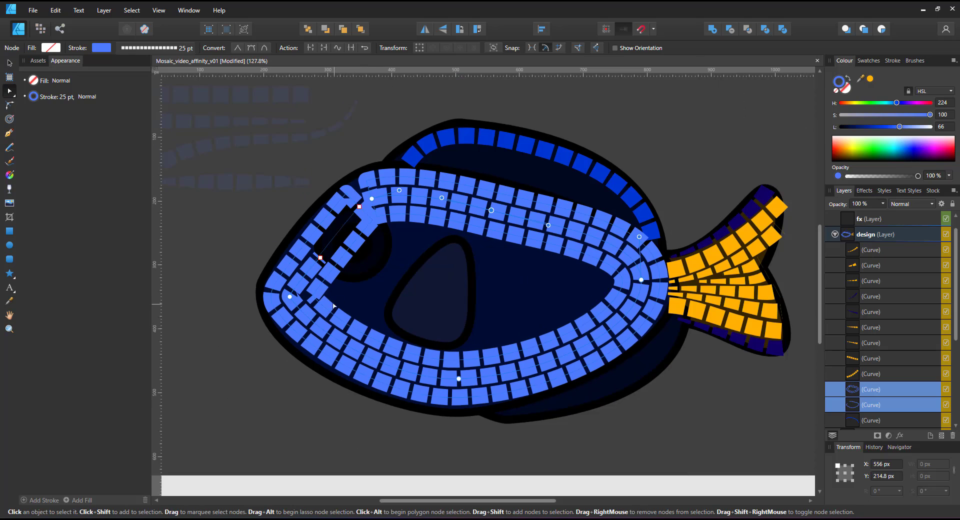
pyautogui.moveTo(338, 288); pyautogui.dragTo(326, 278)
pyautogui.hotkey('ctrl', 'd')
pyautogui.click(371, 197)
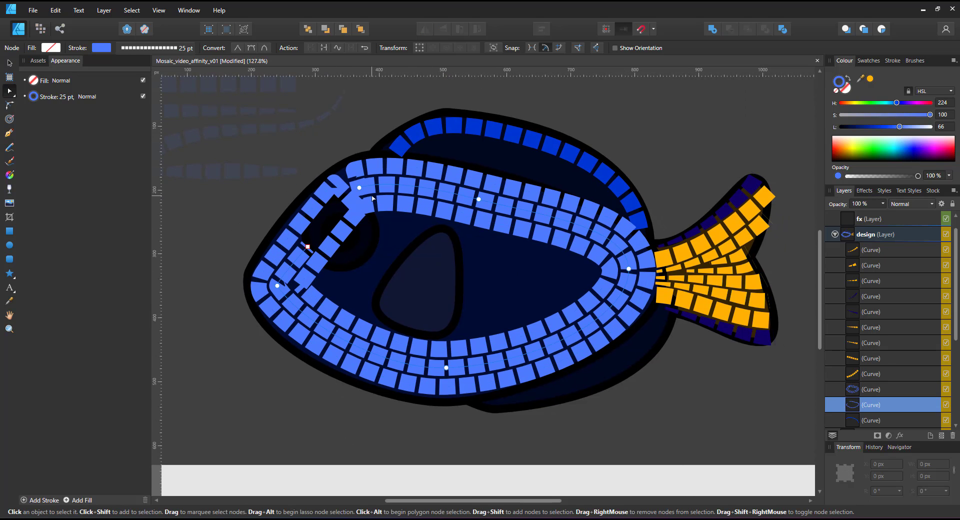
pyautogui.moveTo(224, 227); pyautogui.dragTo(473, 400)
pyautogui.press('Delete')
# Reshape the copied curve into a short, nearly horizontal row from the side fin to the rear end of the inner body row.
pyautogui.moveTo(359, 188); pyautogui.dragTo(454, 236)
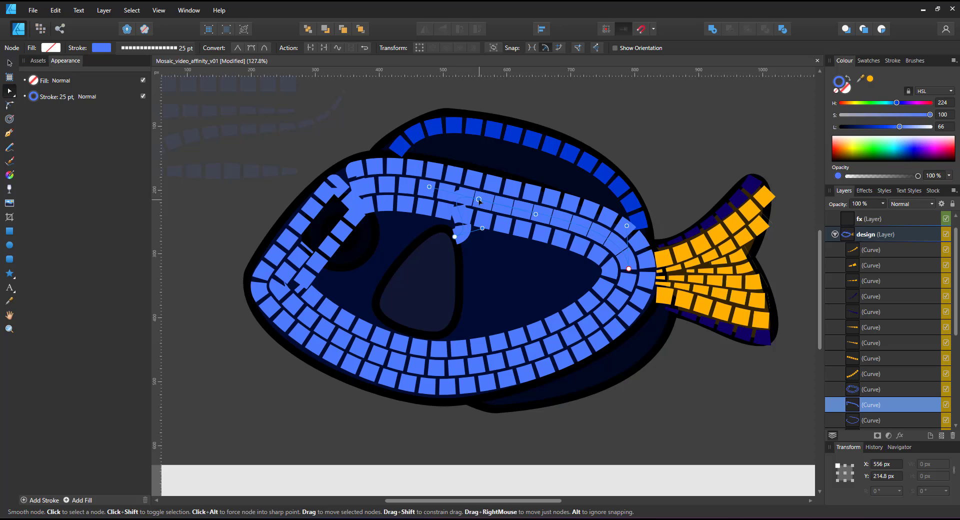
pyautogui.moveTo(479, 200); pyautogui.dragTo(544, 270)
pyautogui.moveTo(455, 237); pyautogui.dragTo(462, 273)
pyautogui.click(629, 269)
pyautogui.press('Delete')
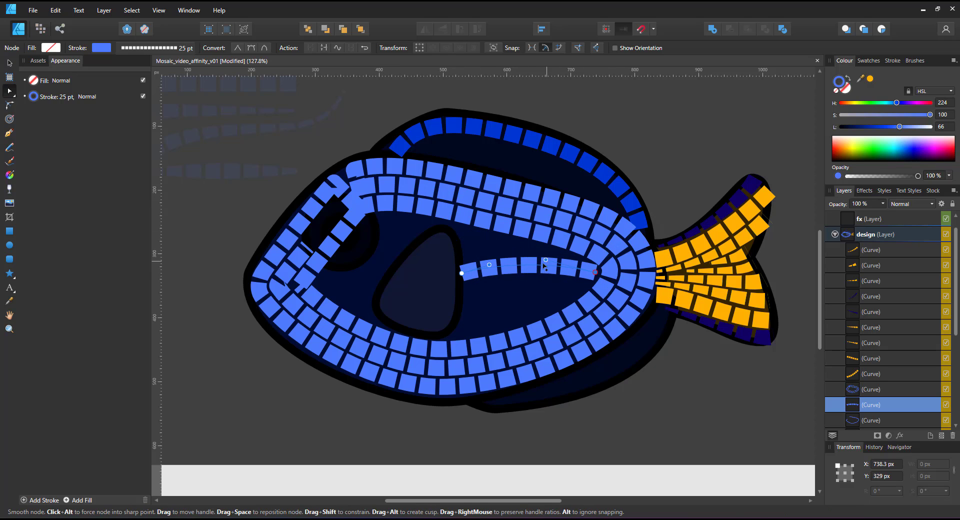
pyautogui.moveTo(545, 265); pyautogui.dragTo(472, 272)
pyautogui.moveTo(461, 273); pyautogui.dragTo(464, 272)
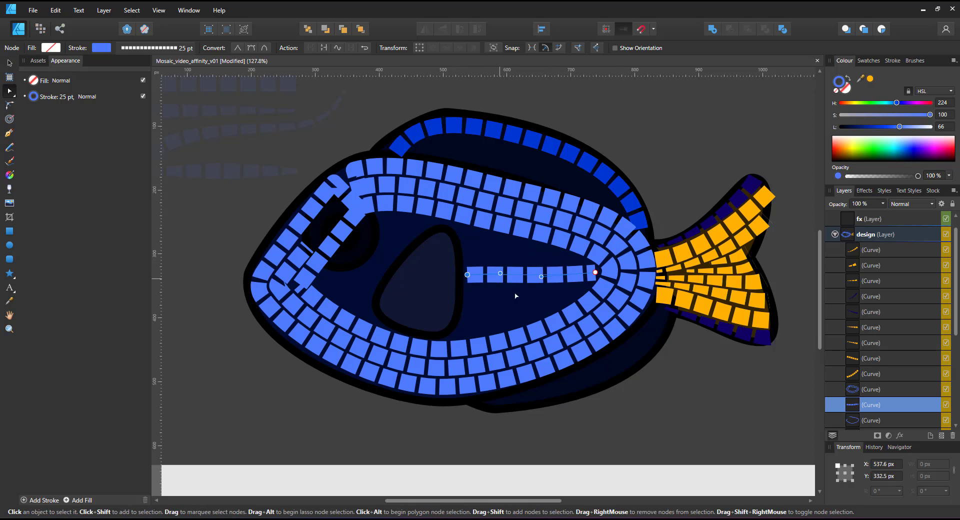
# Duplicate a tapered tail row into the body below the short blue row and fit its end nodes between side fin and inner row.
pyautogui.scroll(2, 517, 306)
pyautogui.press('v')
pyautogui.click(760, 252)
pyautogui.moveTo(761, 263); pyautogui.dragTo(417, 285)
pyautogui.press('a')
pyautogui.moveTo(560, 287); pyautogui.dragTo(640, 281)
pyautogui.moveTo(390, 283); pyautogui.dragTo(435, 288)
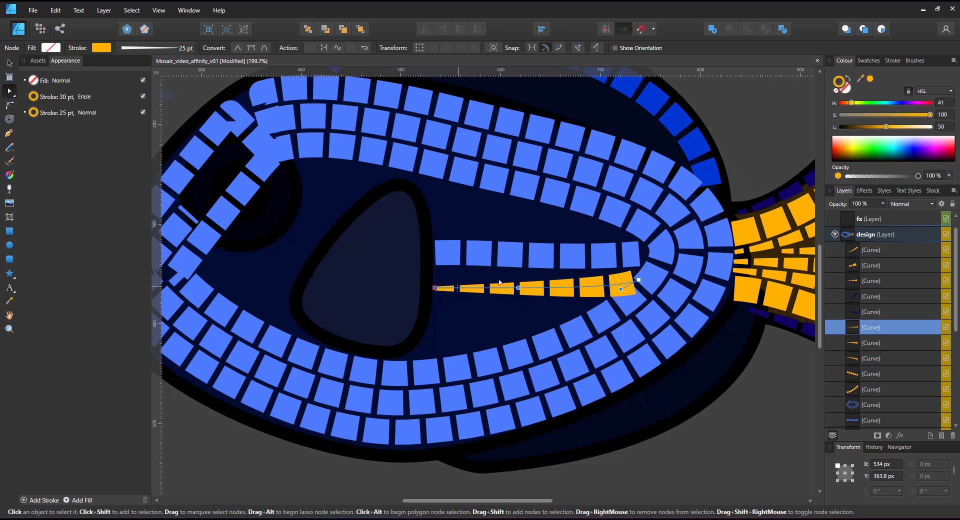
# Recolour the tapered copy with the blue of the body tiles and reverse its pressure curve so it narrows towards the tail.
pyautogui.moveTo(860, 78); pyautogui.dragTo(588, 257)
pyautogui.click(870, 78)
pyautogui.click(869, 60)
pyautogui.click(893, 60)
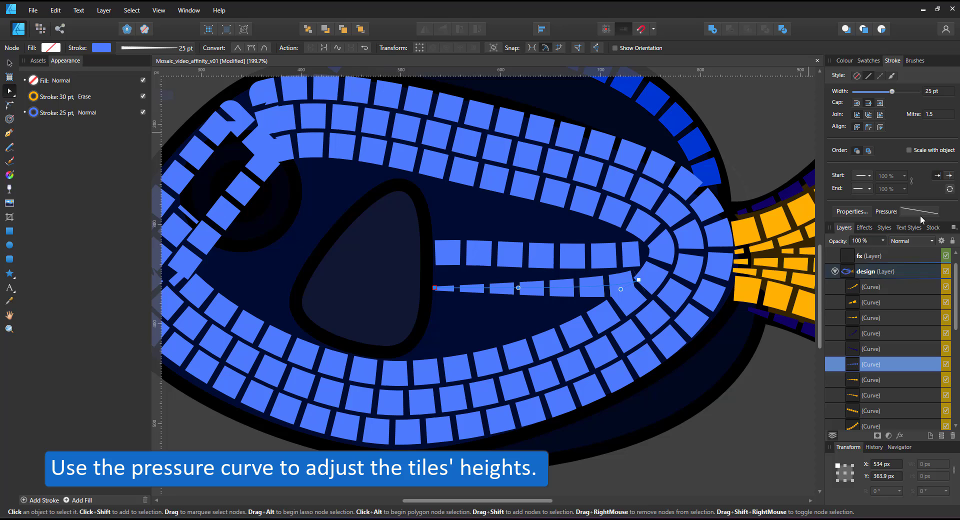
pyautogui.click(919, 211)
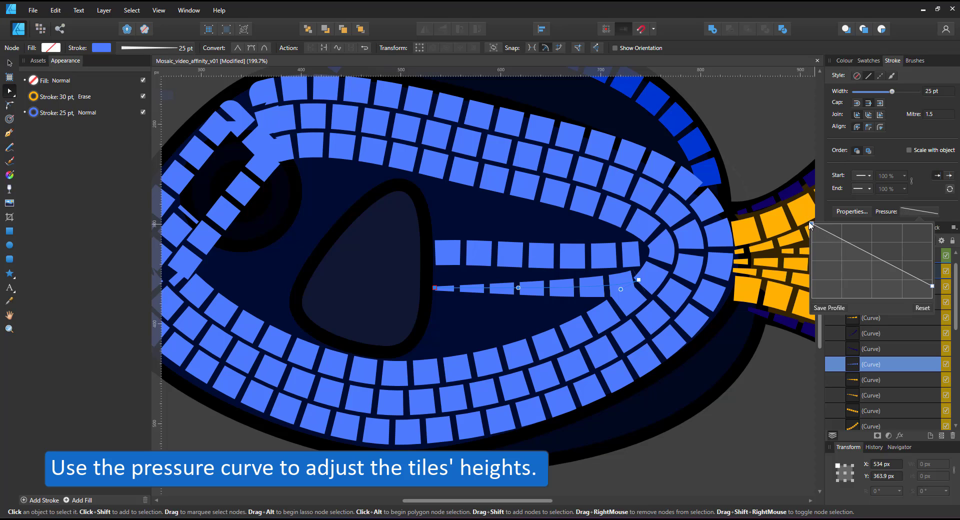
pyautogui.moveTo(812, 225); pyautogui.dragTo(811, 298)
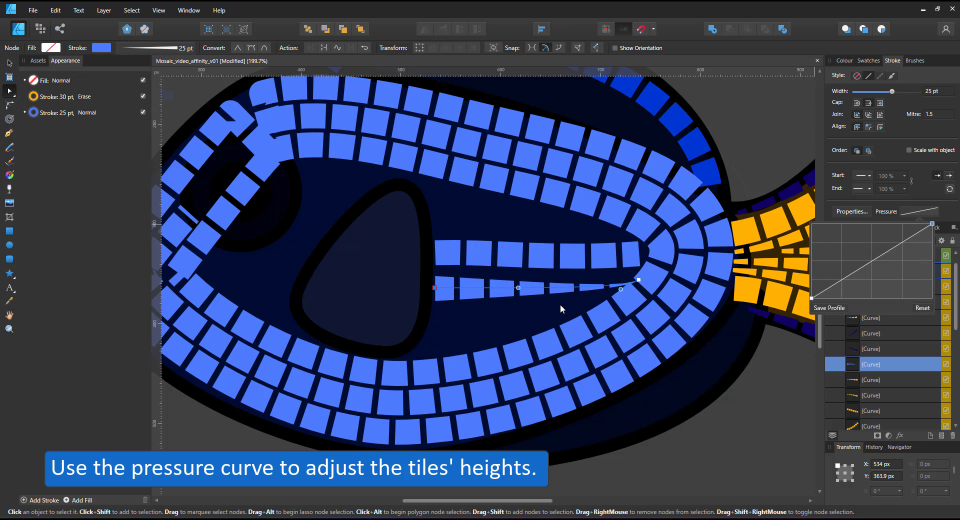
# Raise the low end of the tapered row's pressure curve and adjust its bend and end nodes.
pyautogui.moveTo(517, 289); pyautogui.dragTo(520, 276)
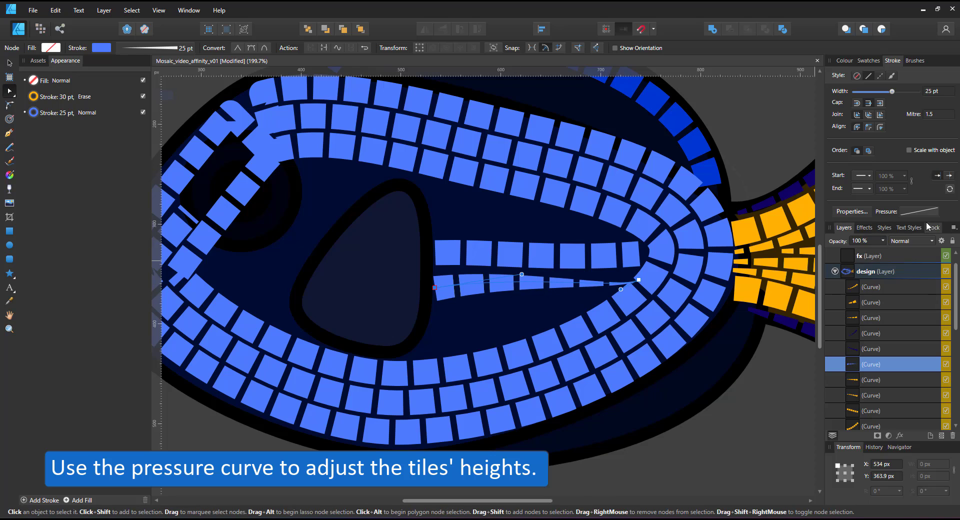
pyautogui.click(915, 212)
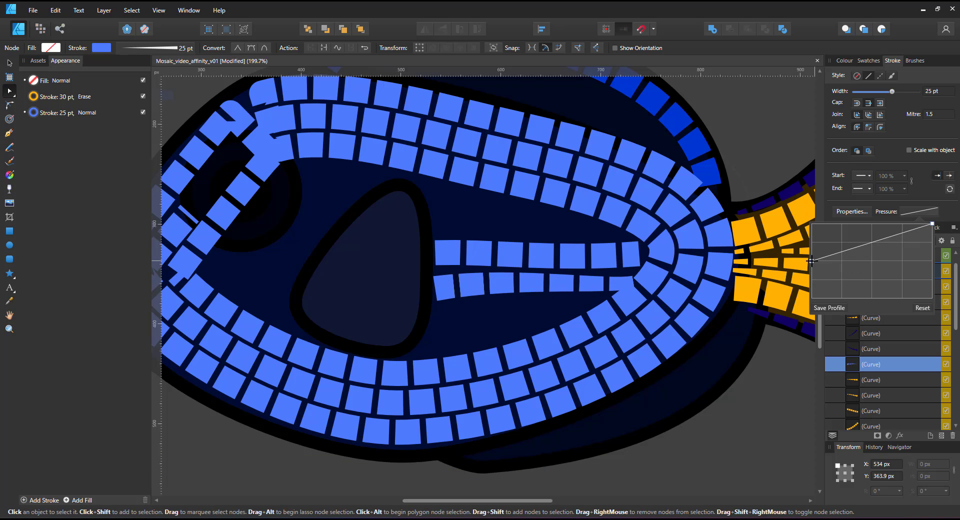
pyautogui.moveTo(634, 282); pyautogui.dragTo(623, 277)
pyautogui.hotkey('ctrl', 'z')
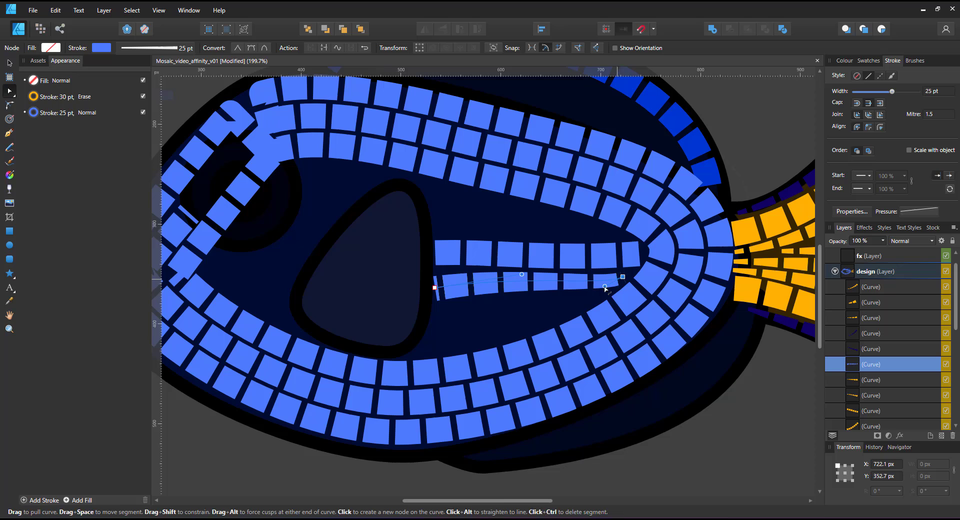
pyautogui.moveTo(522, 287); pyautogui.dragTo(523, 288)
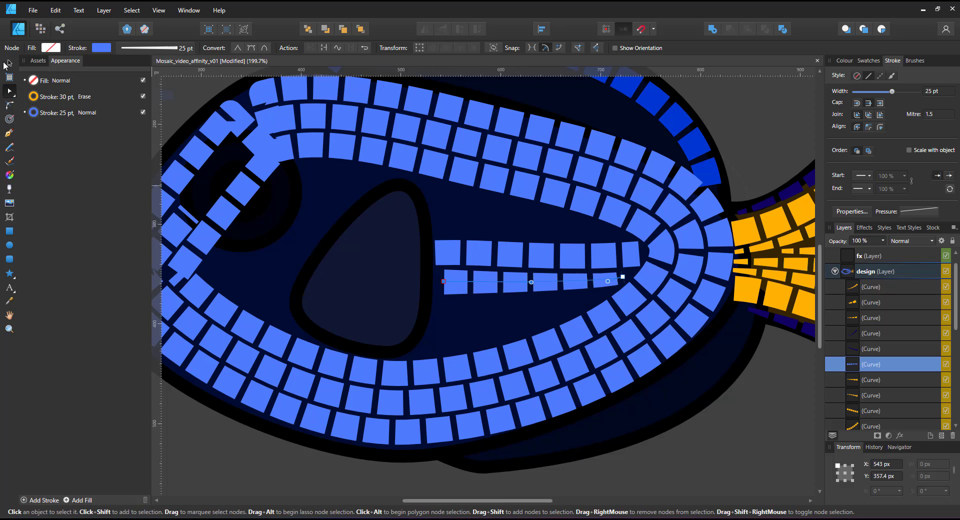
# Duplicate the tapered blue row directly below itself and pull the copy's tail-side end node inwards.
pyautogui.click(9, 63)
pyautogui.moveTo(515, 285); pyautogui.dragTo(514, 309)
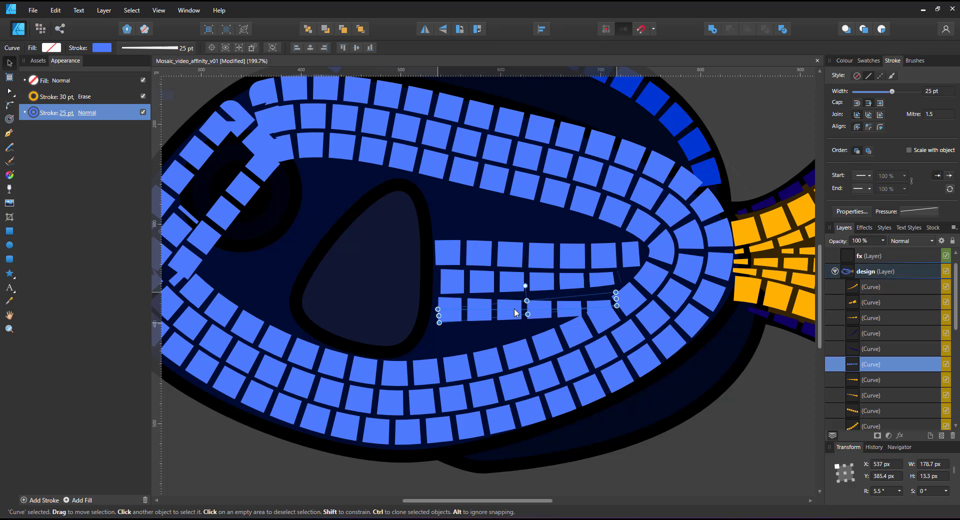
pyautogui.doubleClick(515, 309)
pyautogui.moveTo(616, 299); pyautogui.dragTo(606, 293)
# Duplicate the row into the lowest gap beside the side fin, shorten its tail-side end and adjust its pressure curve.
pyautogui.click(9, 63)
pyautogui.moveTo(472, 311); pyautogui.dragTo(457, 340)
pyautogui.doubleClick(457, 339)
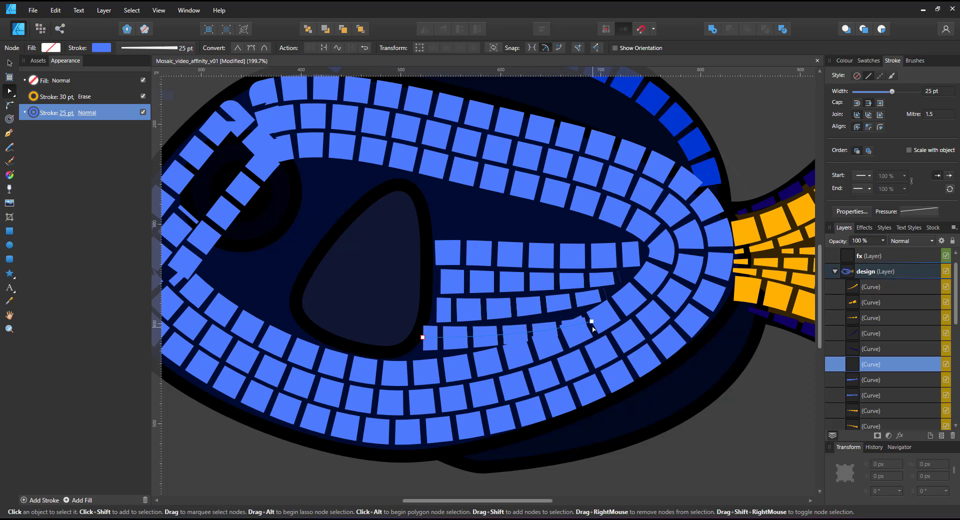
pyautogui.moveTo(592, 322); pyautogui.dragTo(565, 316)
pyautogui.click(908, 214)
pyautogui.moveTo(811, 276); pyautogui.dragTo(812, 280)
pyautogui.click(9, 63)
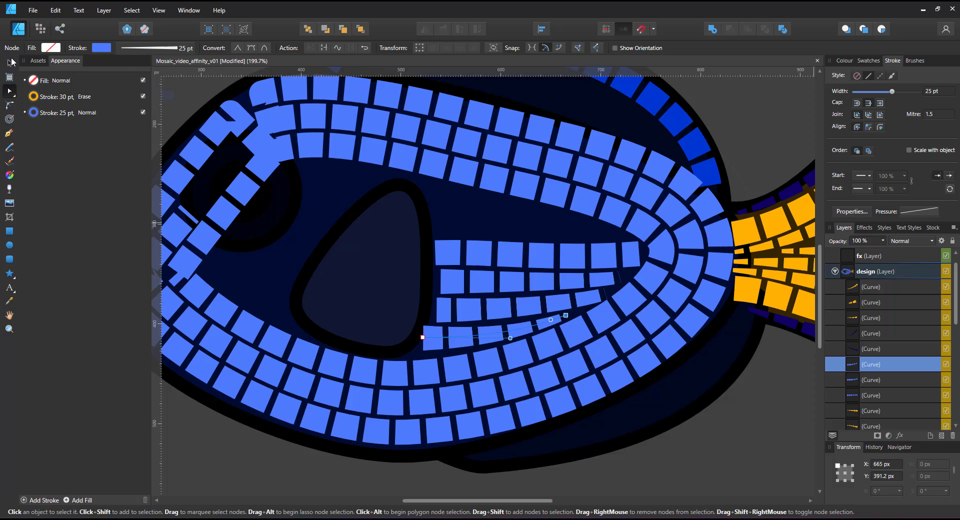
# Duplicate the lowest short row above the straight row, flip the copy vertically and fit its tail-side end node.
pyautogui.moveTo(495, 338)
pyautogui.keyDown('alt'); pyautogui.mouseDown()
pyautogui.moveTo(496, 198)
pyautogui.moveTo(626, 236)
pyautogui.mouseUp(); pyautogui.keyUp('alt')
pyautogui.click(443, 29)
pyautogui.click(569, 206)
pyautogui.doubleClick(556, 212)
pyautogui.moveTo(533, 203); pyautogui.dragTo(529, 209)
# Duplicate the flipped row into the remaining gap below it and pull its tail-side end clear of the straight row.
pyautogui.click(9, 63)
pyautogui.keyDown('ctrl'); pyautogui.moveTo(470, 205); pyautogui.dragTo(474, 231); pyautogui.keyUp('ctrl')
pyautogui.click(9, 91)
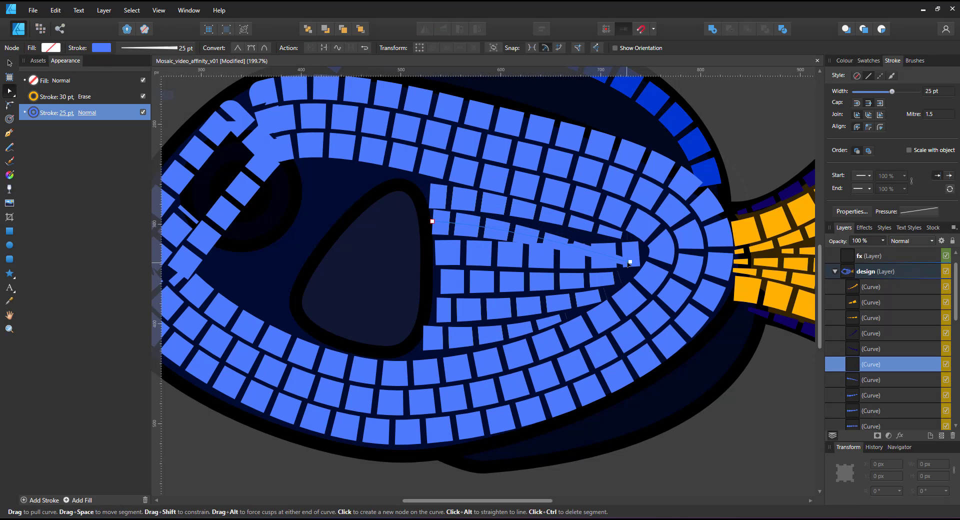
pyautogui.moveTo(631, 262); pyautogui.dragTo(592, 236)
pyautogui.scroll(-1, 600, 233)
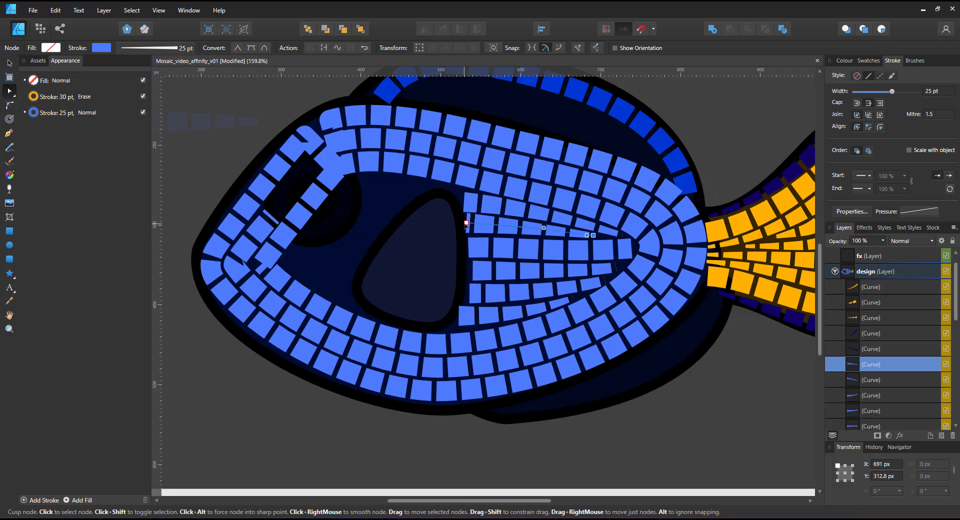
# Duplicate a short row between the eye and the side fin and bend the copy down along the eye's rear edge.
pyautogui.scroll(1, 519, 211)
pyautogui.press('v')
pyautogui.moveTo(533, 233)
pyautogui.keyDown('ctrl'); pyautogui.mouseDown()
pyautogui.moveTo(413, 203)
pyautogui.moveTo(403, 182)
pyautogui.mouseUp(); pyautogui.keyUp('ctrl')
pyautogui.press('a')
pyautogui.moveTo(482, 190)
pyautogui.mouseDown()
pyautogui.moveTo(339, 221)
pyautogui.moveTo(288, 325)
pyautogui.mouseUp()
pyautogui.moveTo(420, 182); pyautogui.dragTo(339, 181)
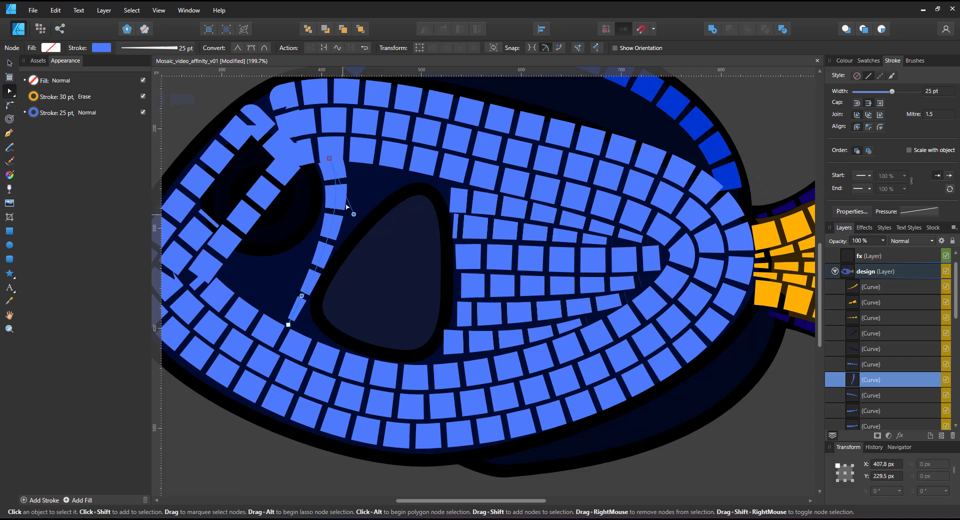
# Copy the style of a square-tile row onto the curved row behind the eye.
pyautogui.press('v')
pyautogui.scroll(-2, 463, 346)
pyautogui.click(265, 101)
pyautogui.hotkey('ctrl', 'c')
pyautogui.click(382, 249)
pyautogui.hotkey('ctrl', 'shift', 'v')
# Duplicate the curved row towards the snout and shorten the copies into one-tile and two-tile pieces below the eye.
pyautogui.scroll(1, 417, 258)
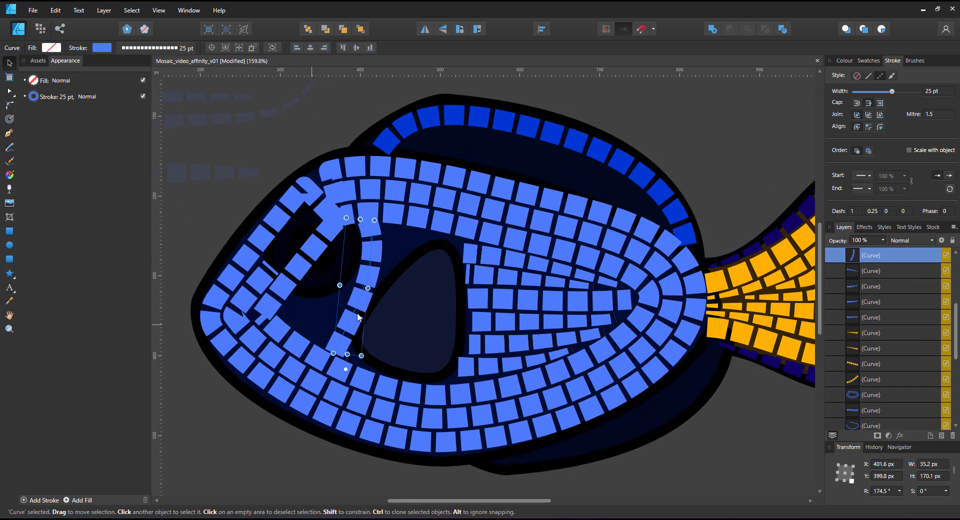
pyautogui.keyDown('ctrl'); pyautogui.moveTo(359, 315); pyautogui.dragTo(315, 283); pyautogui.keyUp('ctrl')
pyautogui.press('a')
pyautogui.moveTo(325, 186); pyautogui.dragTo(338, 279)
pyautogui.scroll(2, 334, 336)
pyautogui.moveTo(366, 321)
pyautogui.mouseDown()
pyautogui.moveTo(293, 263)
pyautogui.moveTo(287, 276)
pyautogui.moveTo(308, 324)
pyautogui.moveTo(340, 262)
pyautogui.mouseUp()
pyautogui.press('v')
pyautogui.press('a')
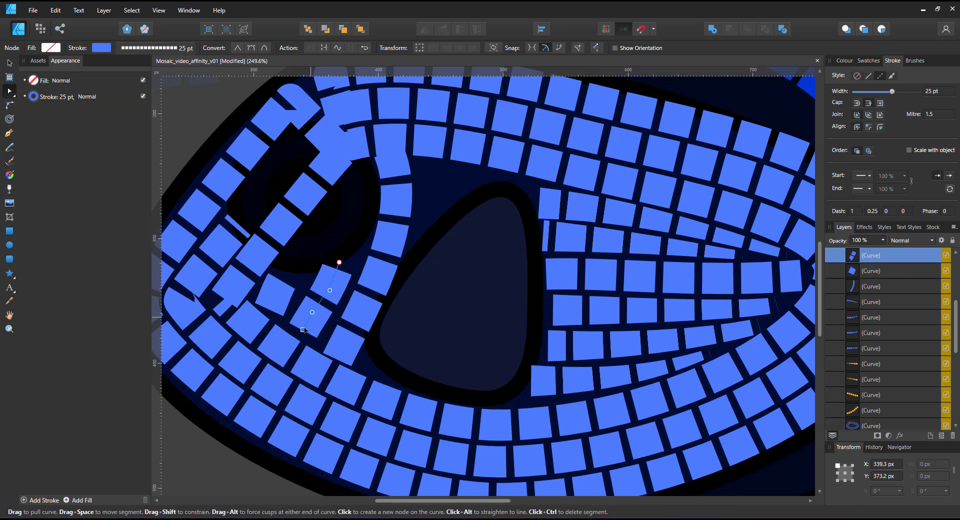
# Try a 15 pt stroke width on the small tile piece below the eye.
pyautogui.scroll(2, 293, 314)
pyautogui.click(260, 304)
pyautogui.write('15')
pyautogui.press('Return')
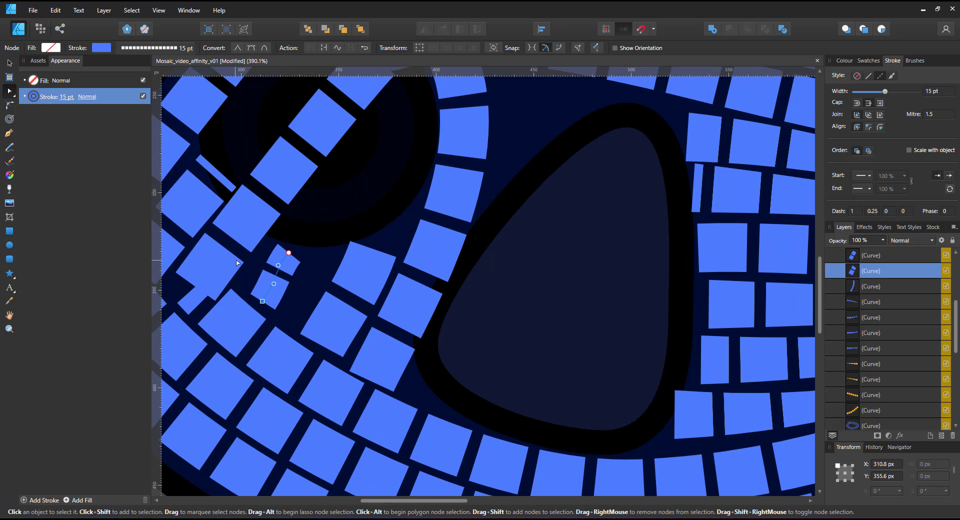
pyautogui.hotkey('ctrl', 'z')
# Nudge the single tile below the eye and draw a closed triangle in the gap above it with the Pen tool.
pyautogui.press('v')
pyautogui.moveTo(279, 293); pyautogui.dragTo(292, 306)
pyautogui.click(15, 133)
pyautogui.scroll(2, 220, 285)
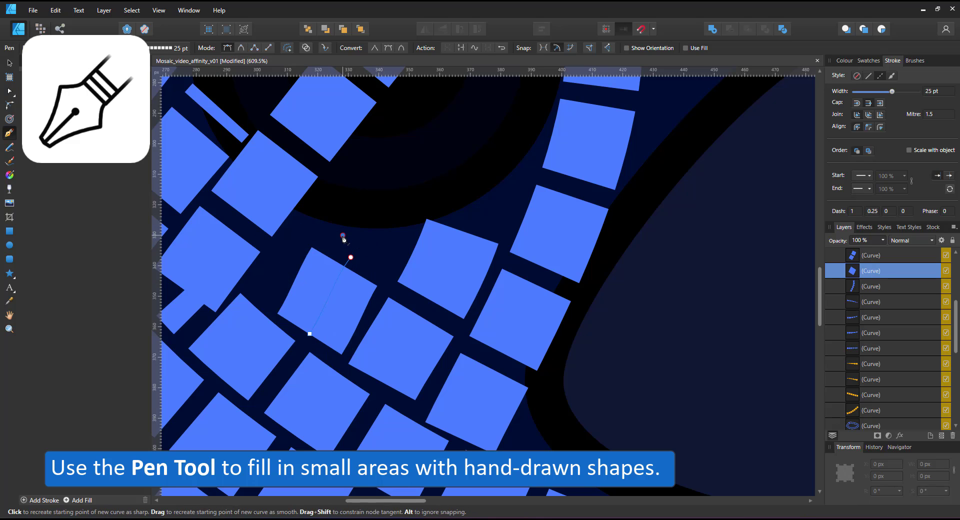
pyautogui.click(384, 274)
pyautogui.click(844, 60)
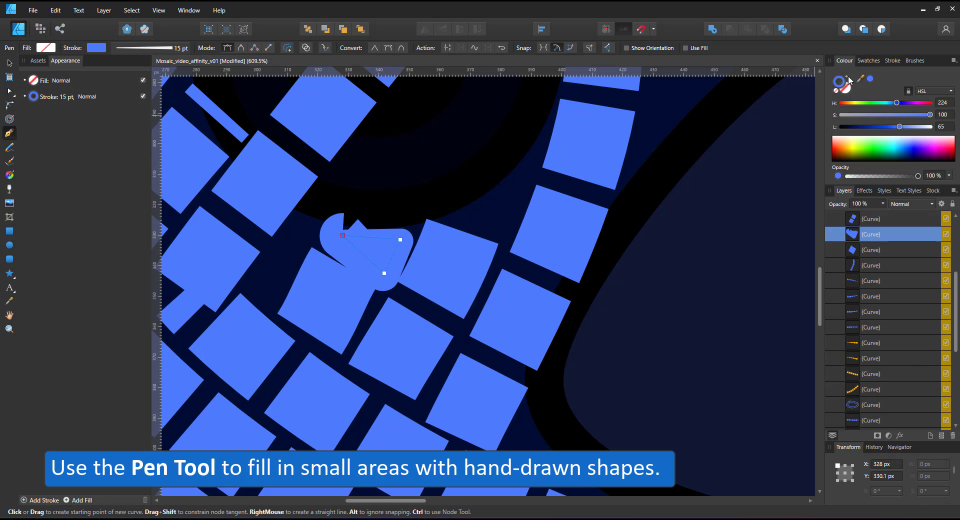
# Give the triangle a blue fill with no stroke and pull its upper corners outwards to fill the gap.
pyautogui.click(893, 60)
pyautogui.click(857, 75)
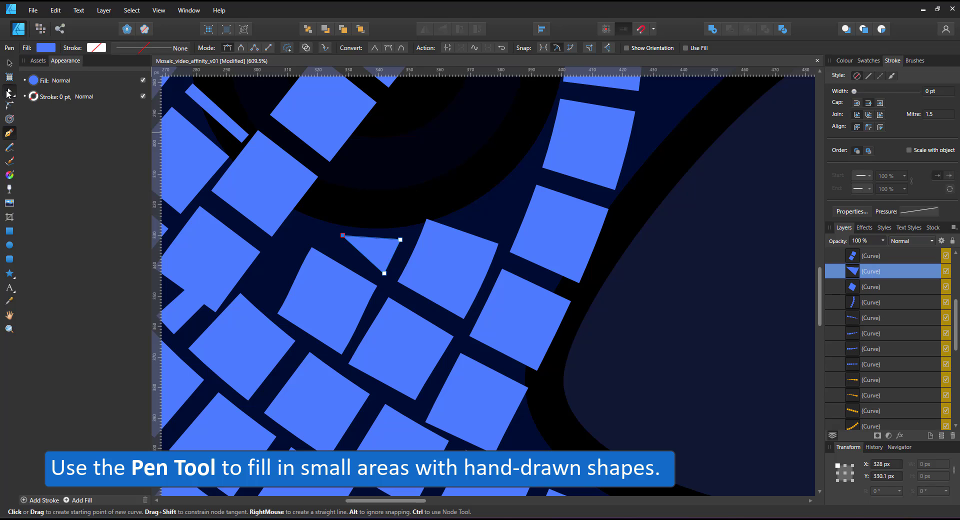
pyautogui.click(9, 92)
pyautogui.moveTo(342, 235); pyautogui.dragTo(317, 231)
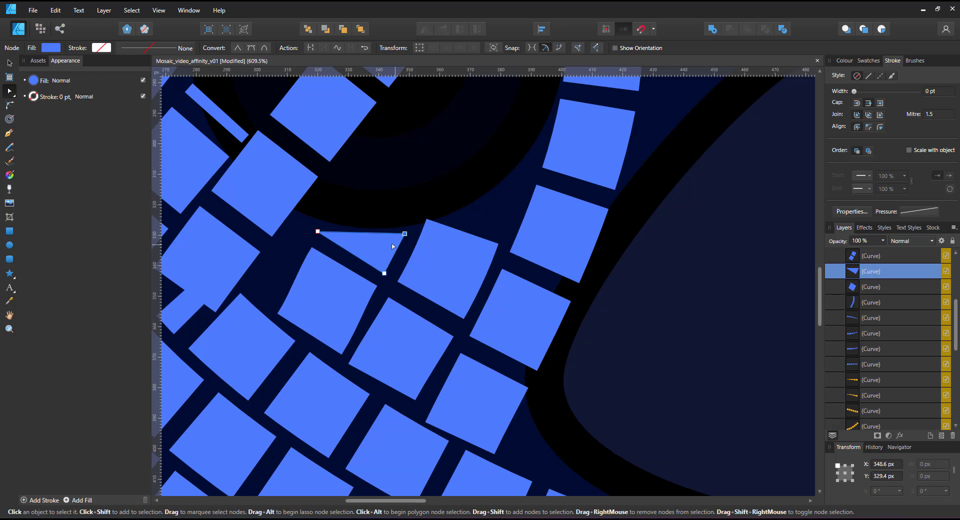
# Duplicate the triangle into the next gap along the eye's lower edge and reshape its corners to fit.
pyautogui.press('v')
pyautogui.moveTo(391, 244); pyautogui.dragTo(507, 200)
pyautogui.press('a')
pyautogui.moveTo(433, 187); pyautogui.dragTo(442, 203)
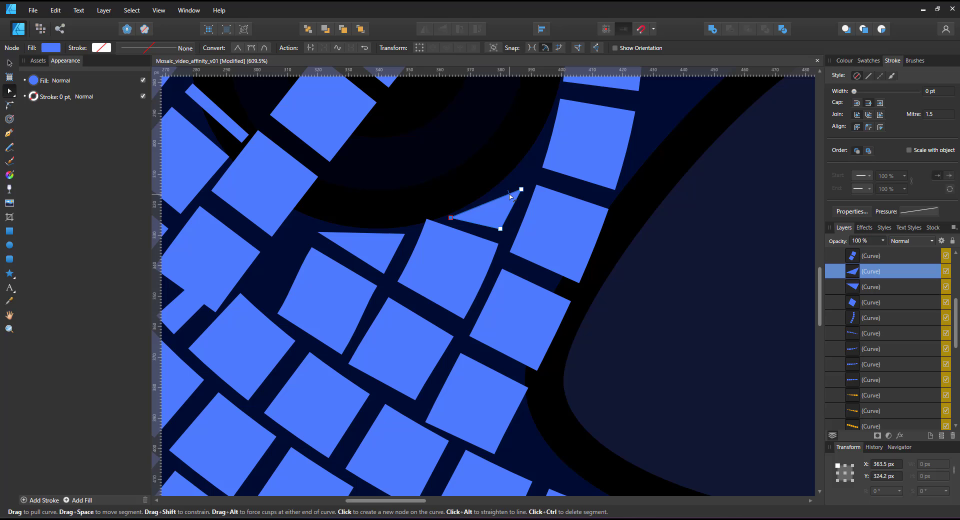
pyautogui.click(8, 65)
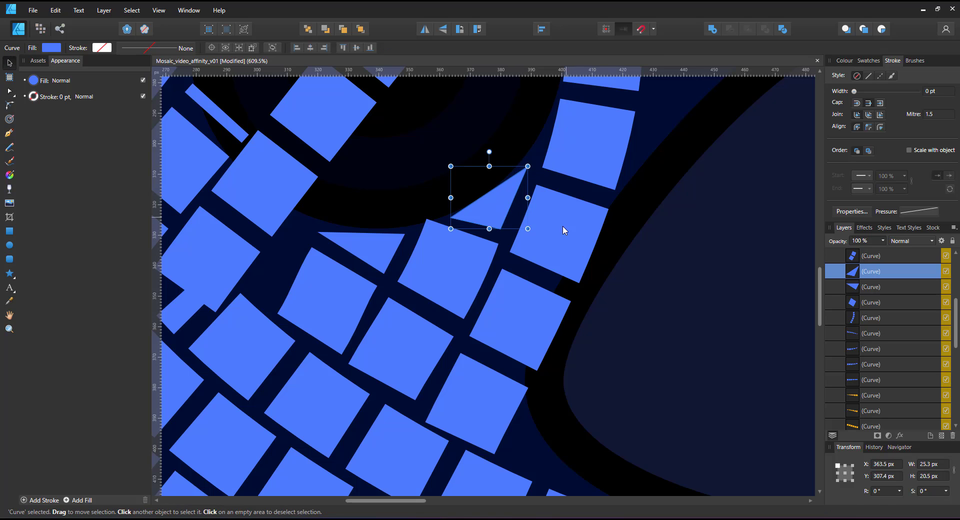
# Select the contoured body row around the eye and convert it to curves.
pyautogui.click(447, 267)
pyautogui.scroll(-4, 478, 225)
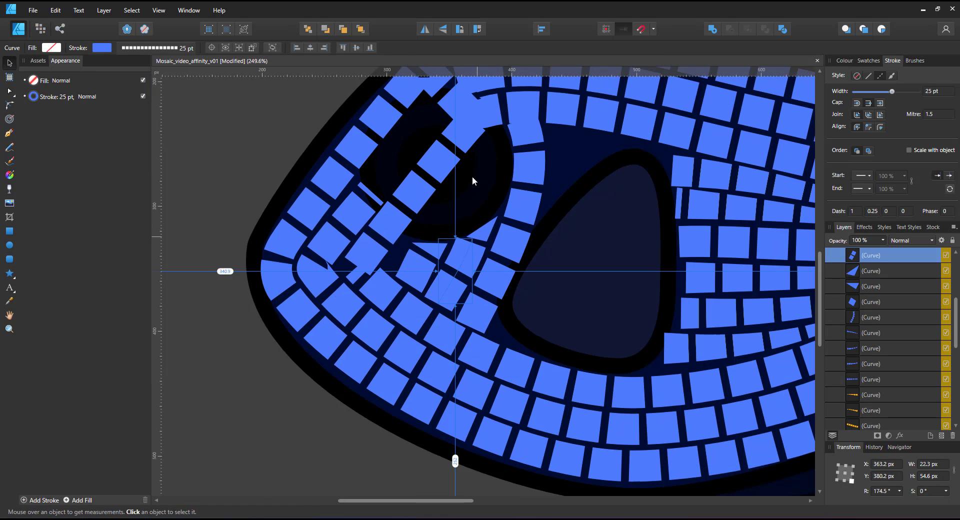
pyautogui.moveTo(472, 177); pyautogui.dragTo(499, 263)
pyautogui.click(444, 252)
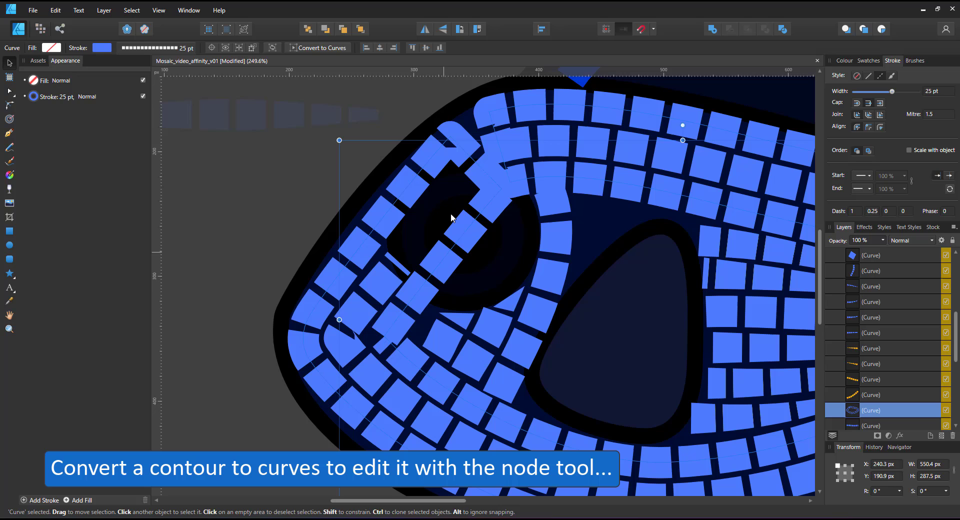
pyautogui.click(332, 49)
# Delete the row segments crossing the eye and pull the open end above the eye up to the top row.
pyautogui.press('a')
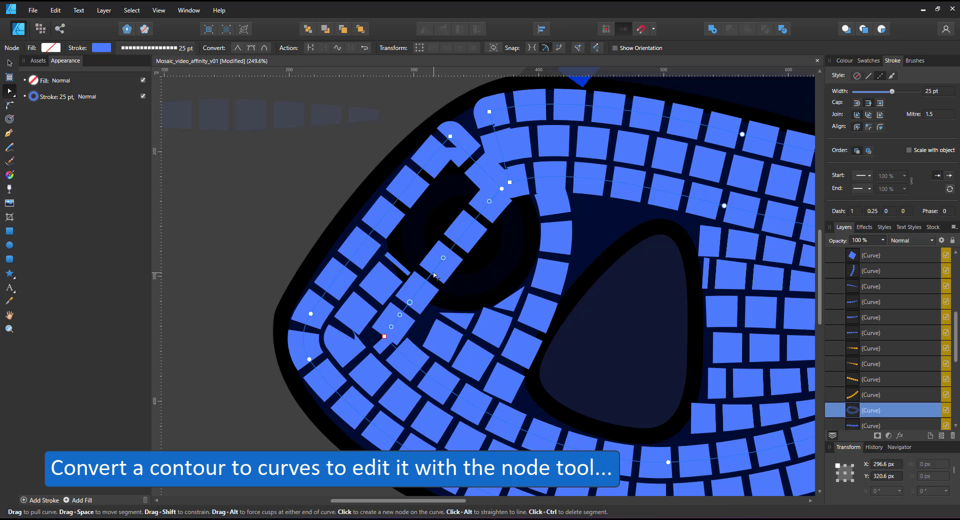
pyautogui.keyDown('ctrl'); pyautogui.click(434, 274); pyautogui.keyUp('ctrl')
pyautogui.keyDown('ctrl'); pyautogui.click(475, 162); pyautogui.keyUp('ctrl')
pyautogui.keyDown('ctrl'); pyautogui.click(506, 164); pyautogui.keyUp('ctrl')
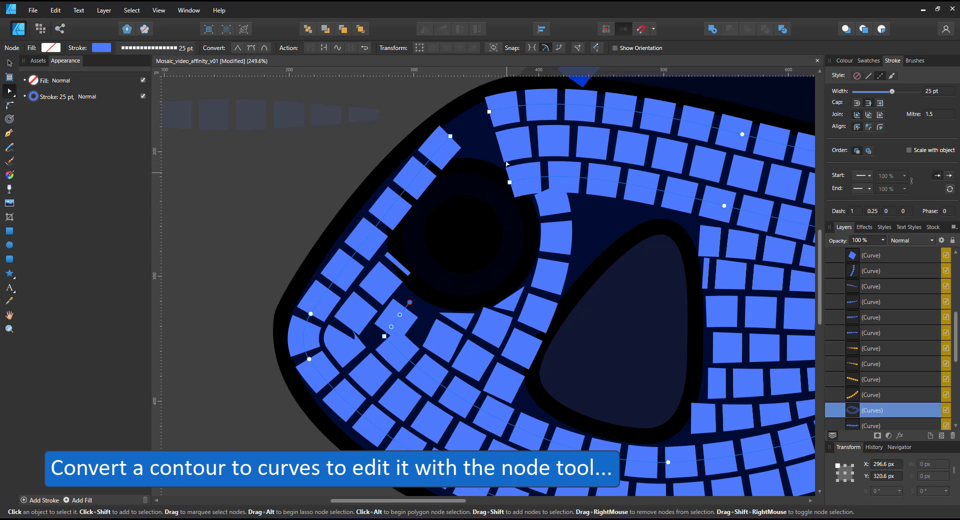
pyautogui.moveTo(450, 137); pyautogui.dragTo(483, 116)
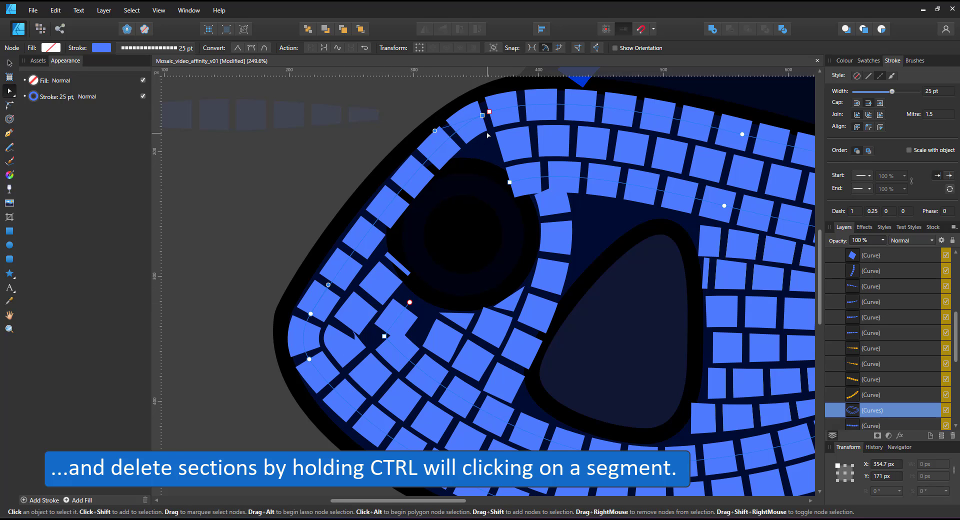
# Duplicate the triangle into the gap above the eye and reshape its corners to fit.
pyautogui.scroll(2, 488, 135)
pyautogui.click(520, 403)
pyautogui.press('v')
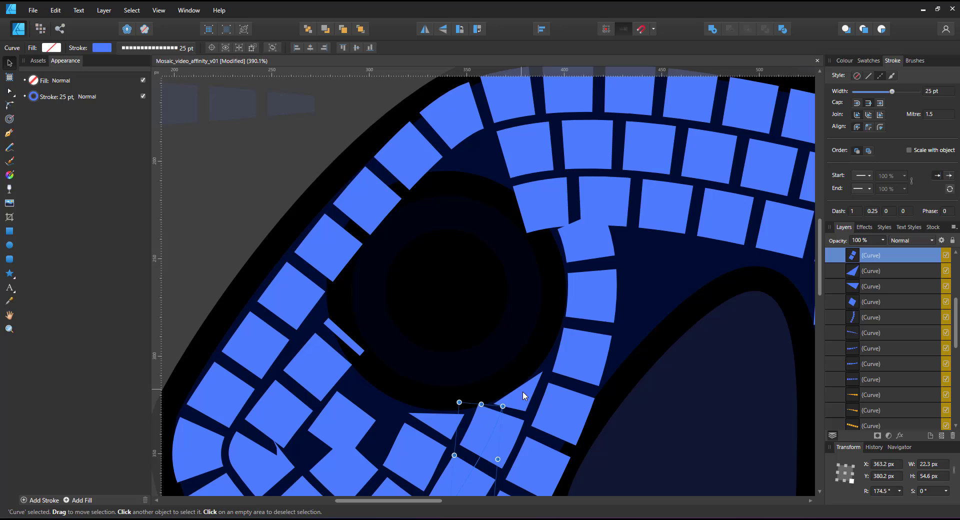
pyautogui.click(482, 135)
pyautogui.press('a')
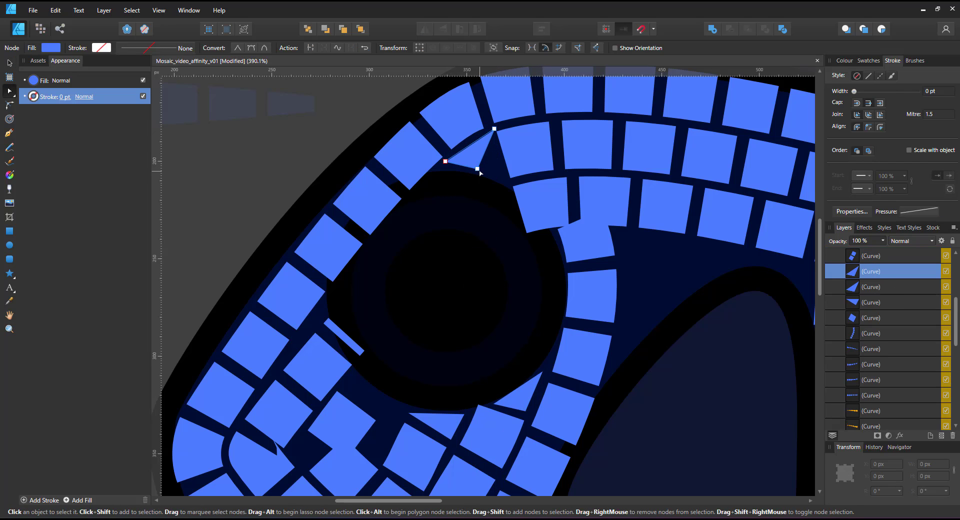
pyautogui.moveTo(479, 168); pyautogui.dragTo(502, 180)
pyautogui.scroll(-6, 450, 310)
pyautogui.scroll(5, 431, 238)
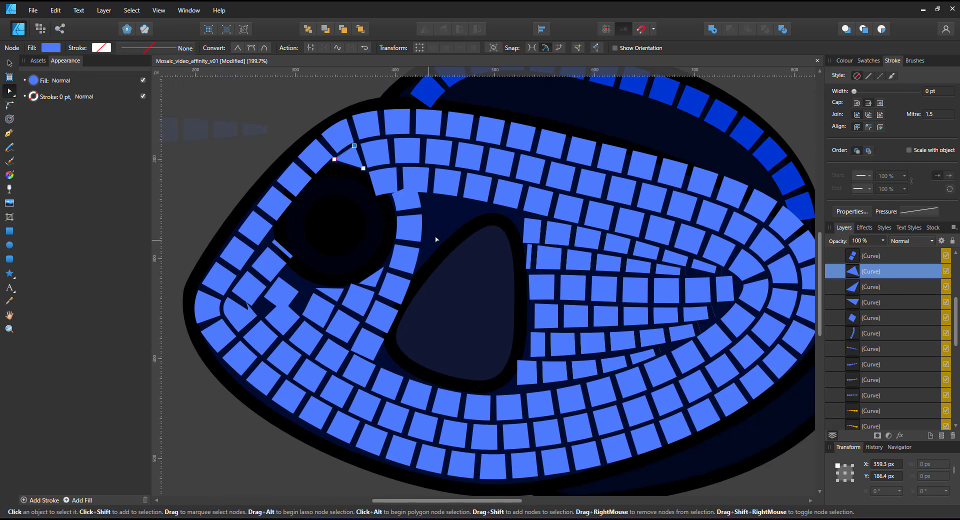
# Duplicate the single square tile from beside the eye into the gap above the side fin and straighten it against the neighbouring rows.
pyautogui.click(10, 63)
pyautogui.click(266, 335)
pyautogui.moveTo(266, 334); pyautogui.dragTo(457, 183)
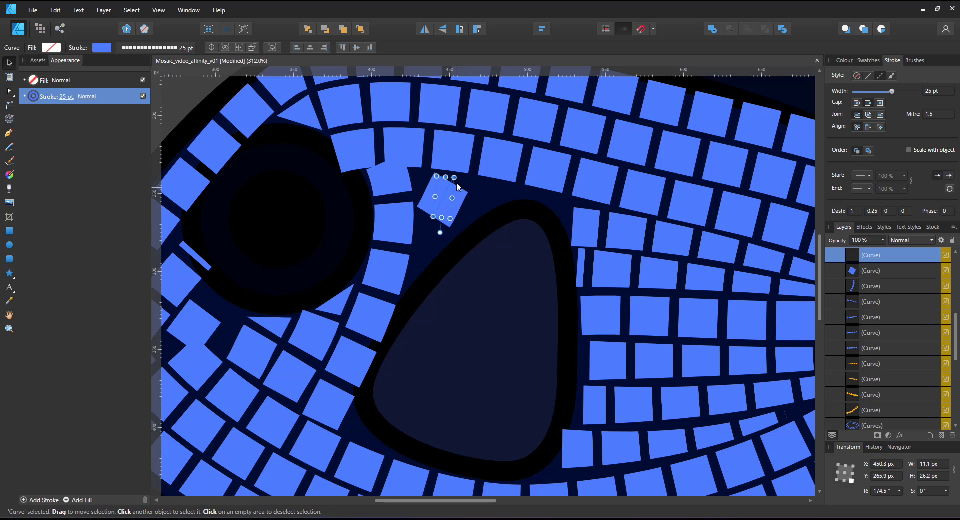
pyautogui.press('a')
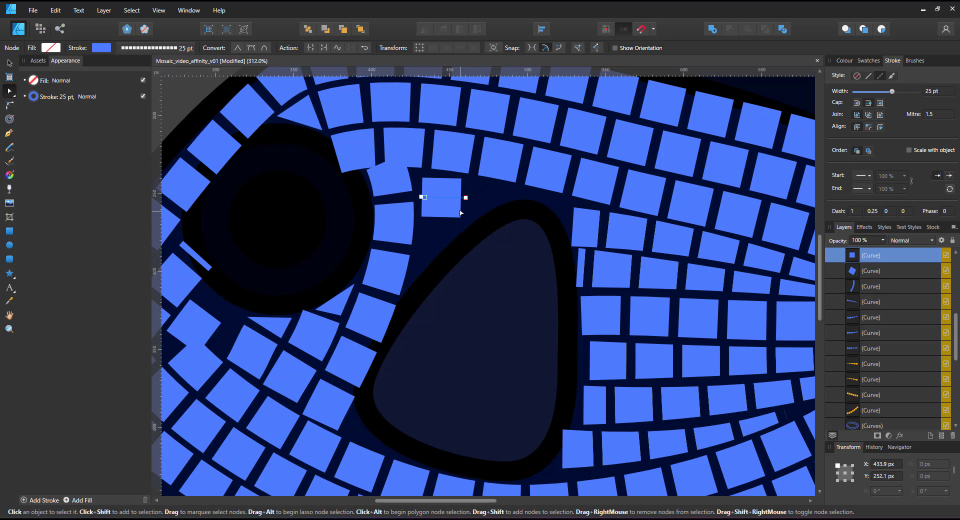
pyautogui.press('v')
pyautogui.moveTo(471, 199); pyautogui.dragTo(469, 203)
# Fill the remaining gaps along the side fin's upper edge with rotated triangle copies.
pyautogui.moveTo(307, 114); pyautogui.dragTo(474, 165)
pyautogui.moveTo(474, 197); pyautogui.dragTo(484, 200)
pyautogui.moveTo(484, 201); pyautogui.dragTo(566, 241)
pyautogui.moveTo(564, 239); pyautogui.dragTo(551, 229)
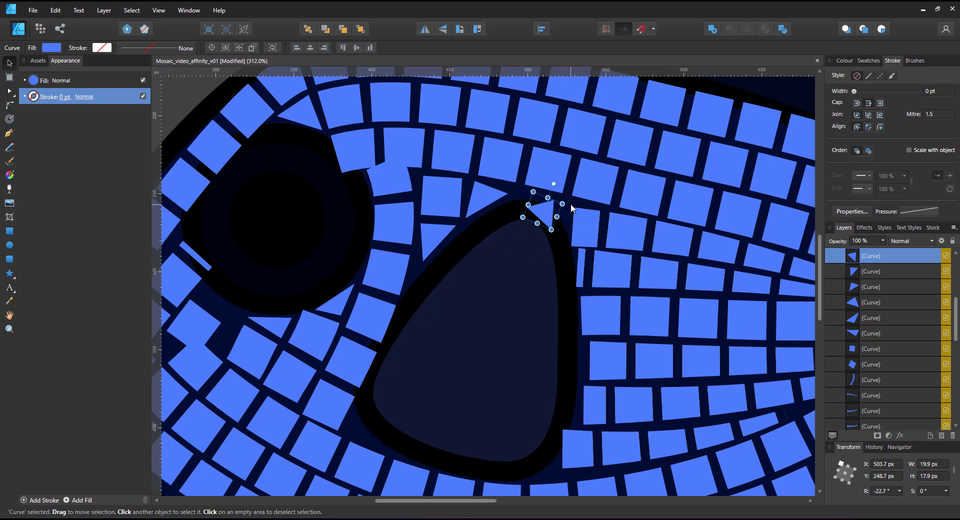
pyautogui.scroll(-4, 460, 241)
pyautogui.scroll(2, 376, 224)
# Draw an ellipse about 93 × 85 px inside the eye, apply the tile row style, and set its stroke width to 20 pt.
pyautogui.click(10, 245)
pyautogui.moveTo(339, 200); pyautogui.dragTo(433, 284)
pyautogui.hotkey('ctrl', 'shift', 'v')
pyautogui.write('v2')
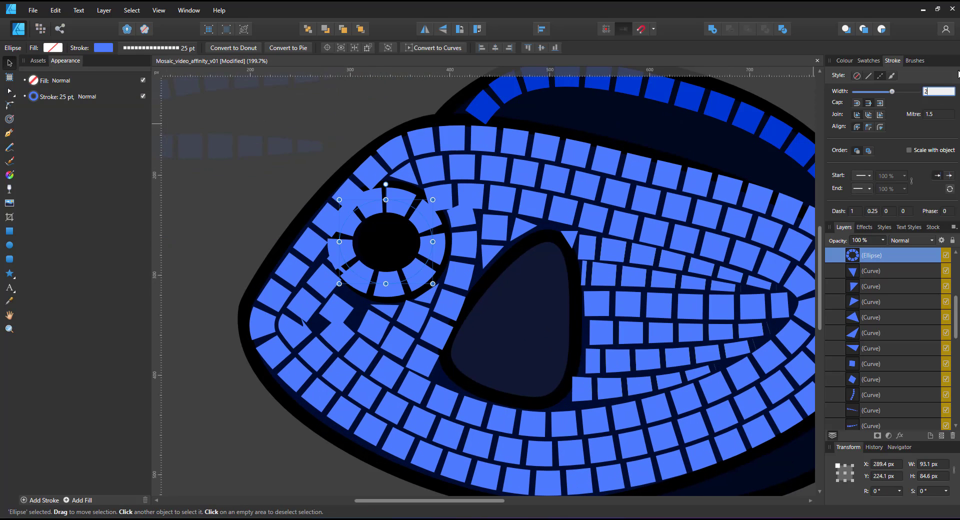
pyautogui.write('0')
pyautogui.press('Return')
# Resize the eye's tile ring to about 82 × 78 px and centre it in the eye.
pyautogui.scroll(2, 334, 226)
pyautogui.moveTo(339, 230); pyautogui.dragTo(362, 248)
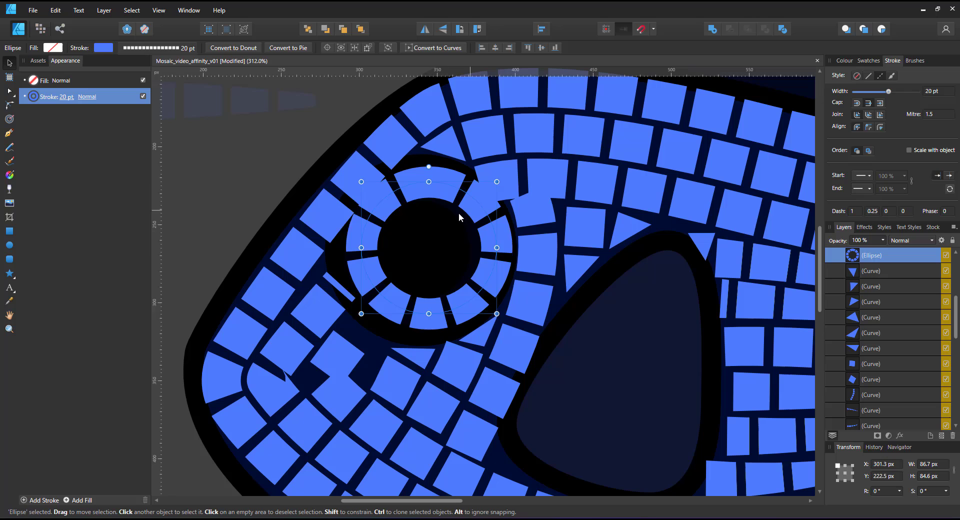
pyautogui.moveTo(460, 214); pyautogui.dragTo(452, 205)
# Draw a solid blue circle about 44 px wide in the centre of the eye's tile ring.
pyautogui.press('m')
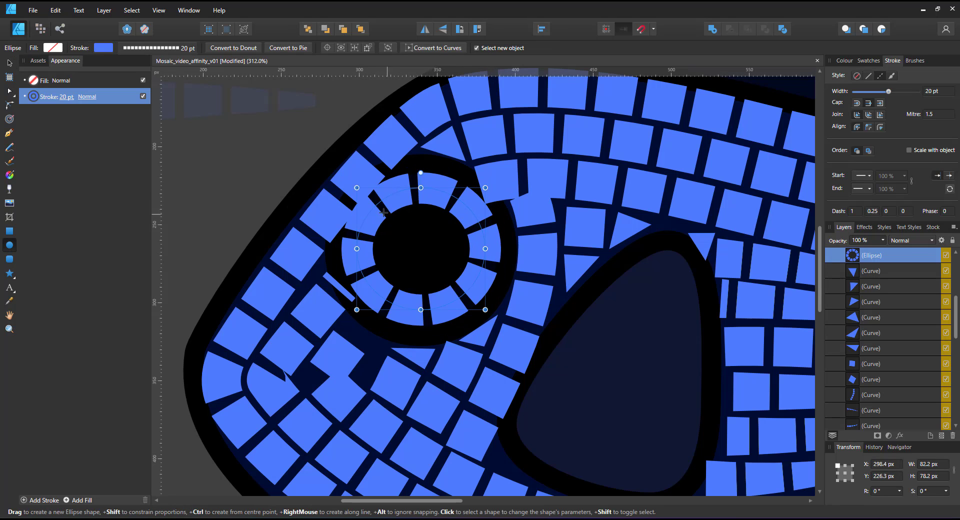
pyautogui.moveTo(384, 212)
pyautogui.mouseDown()
pyautogui.moveTo(475, 280)
pyautogui.moveTo(454, 282)
pyautogui.mouseUp()
pyautogui.press('v')
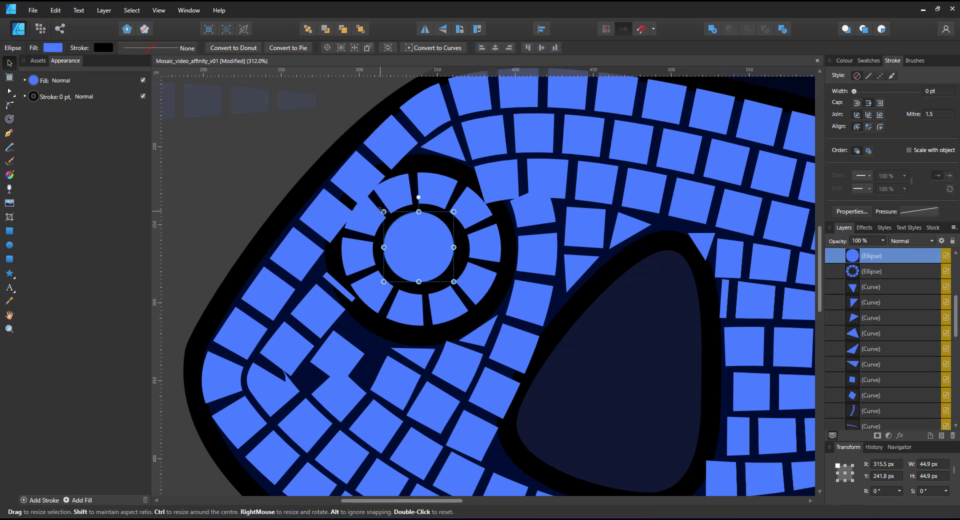
pyautogui.moveTo(382, 219); pyautogui.dragTo(385, 213)
pyautogui.moveTo(406, 252); pyautogui.dragTo(410, 253)
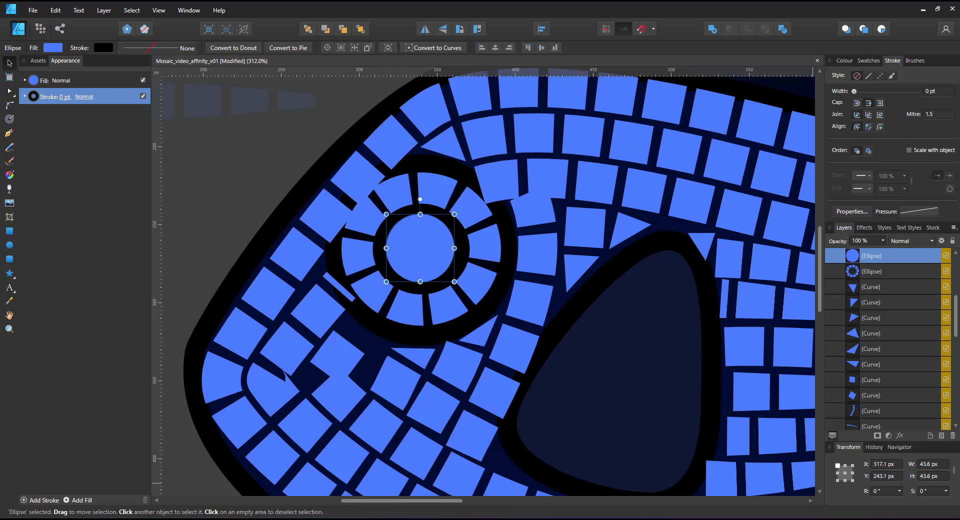
# Shift the blue dorsal fin row inward, leaving room for another row along the fin's outer edge.
pyautogui.scroll(-6, 590, 433)
pyautogui.moveTo(676, 326); pyautogui.dragTo(543, 158)
pyautogui.scroll(5, 543, 158)
pyautogui.click(508, 162)
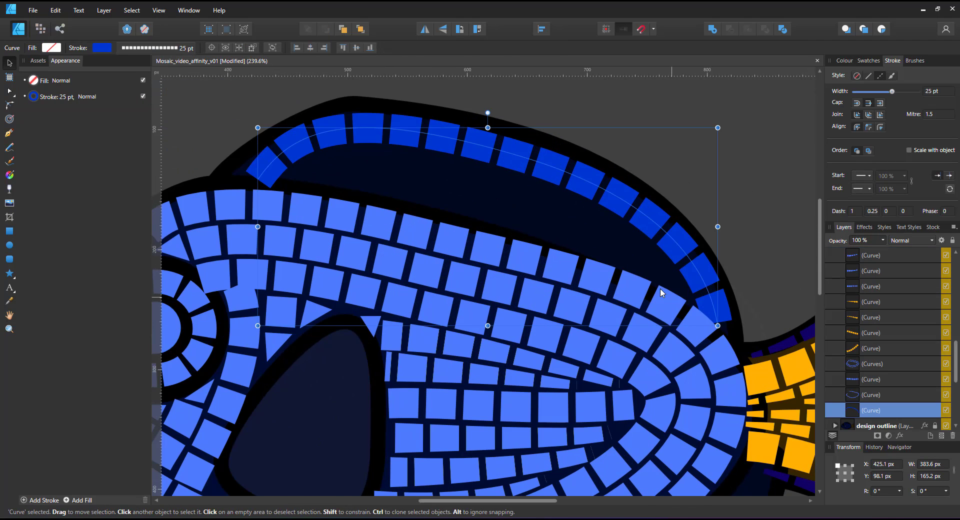
pyautogui.scroll(-1, 660, 288)
pyautogui.moveTo(429, 119)
pyautogui.keyDown('ctrl'); pyautogui.mouseDown()
pyautogui.moveTo(421, 135)
pyautogui.moveTo(407, 133)
pyautogui.mouseUp(); pyautogui.keyUp('ctrl')
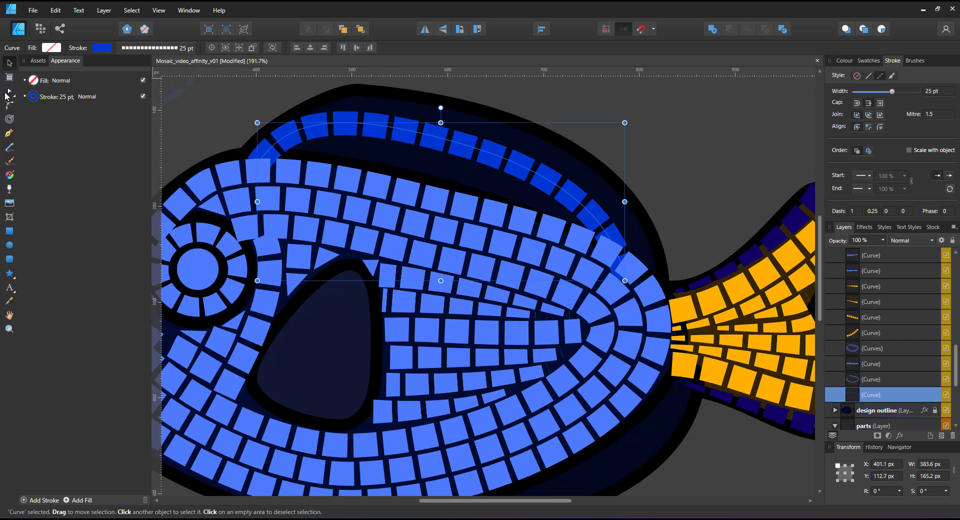
# Shorten the blue dorsal fin row by deleting its end nodes where it overlaps the body tiles.
pyautogui.press('a')
pyautogui.click(257, 164)
pyautogui.press('Delete')
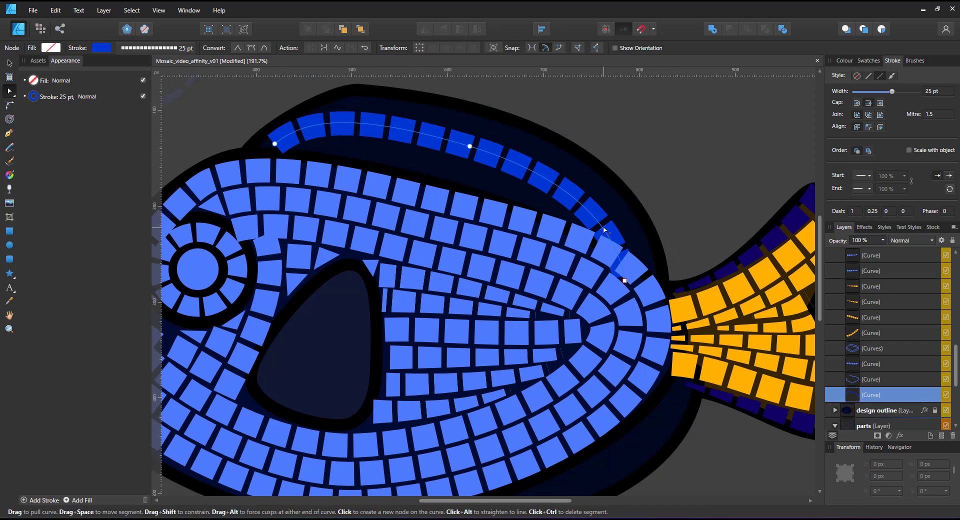
pyautogui.click(604, 230)
pyautogui.click(625, 281)
pyautogui.press('Delete')
# Duplicate the dark purple tail edge row onto the dorsal fin's outer edge and fit its curve and end width to the contour.
pyautogui.press('v')
pyautogui.keyDown('ctrl'); pyautogui.moveTo(750, 256); pyautogui.dragTo(555, 180); pyautogui.keyUp('ctrl')
pyautogui.press('a')
pyautogui.moveTo(631, 231); pyautogui.dragTo(652, 269)
pyautogui.moveTo(343, 96); pyautogui.dragTo(374, 99)
pyautogui.moveTo(648, 259); pyautogui.dragTo(640, 255)
pyautogui.click(917, 213)
pyautogui.moveTo(932, 298); pyautogui.dragTo(933, 261)
# Duplicate the purple dorsal fin row, flip it vertically, and place it along the lower fin's outer edge.
pyautogui.press('v')
pyautogui.keyDown('ctrl'); pyautogui.moveTo(605, 185); pyautogui.dragTo(598, 245); pyautogui.keyUp('ctrl')
pyautogui.click(442, 29)
pyautogui.moveTo(601, 217); pyautogui.dragTo(653, 304)
pyautogui.click(733, 330)
# Move the two fin shapes below the tail shape in the design outline layer.
pyautogui.scroll(-5, 932, 316)
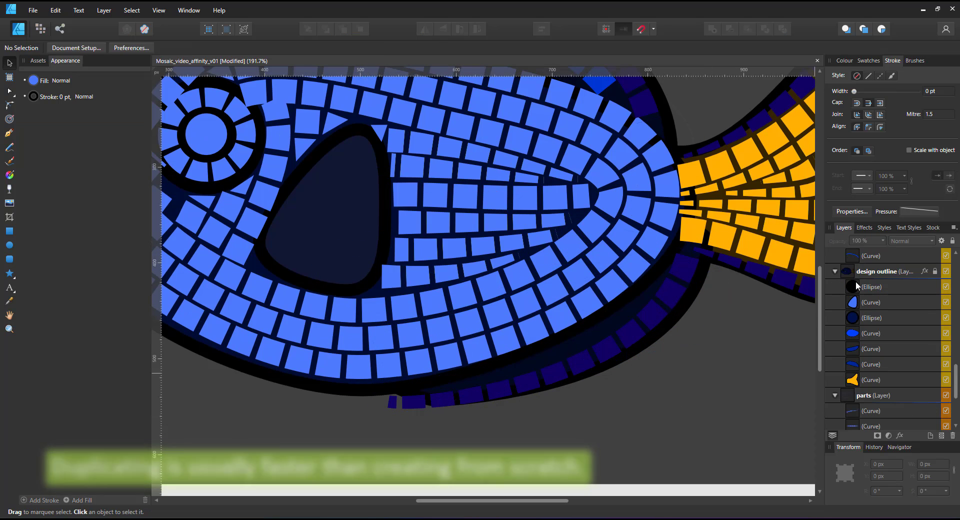
pyautogui.click(670, 337)
pyautogui.moveTo(881, 349); pyautogui.dragTo(882, 372)
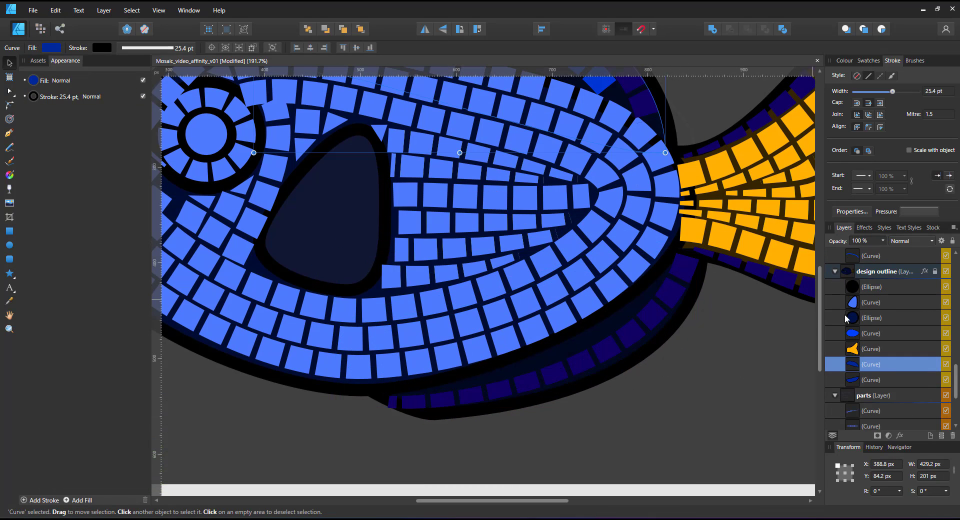
# Pull the purple row's front end inside the lower fin and duplicate the row inward for a second row.
pyautogui.click(629, 339)
pyautogui.press('a')
pyautogui.moveTo(387, 407); pyautogui.dragTo(404, 398)
pyautogui.press('v')
pyautogui.click(515, 430)
pyautogui.keyDown('ctrl'); pyautogui.moveTo(638, 342); pyautogui.dragTo(623, 323); pyautogui.keyUp('ctrl')
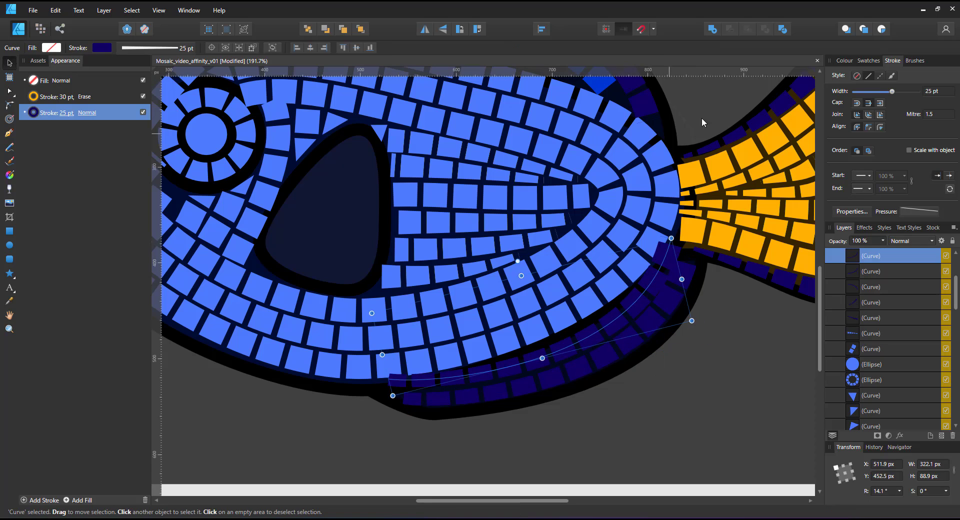
# Recolour the duplicated row with the body's light blue and set a pressure profile tapering to zero at both ends.
pyautogui.press('i')
pyautogui.click(664, 156)
pyautogui.click(927, 213)
pyautogui.moveTo(811, 224); pyautogui.dragTo(812, 299)
pyautogui.moveTo(933, 261); pyautogui.dragTo(937, 302)
pyautogui.moveTo(872, 299); pyautogui.dragTo(872, 225)
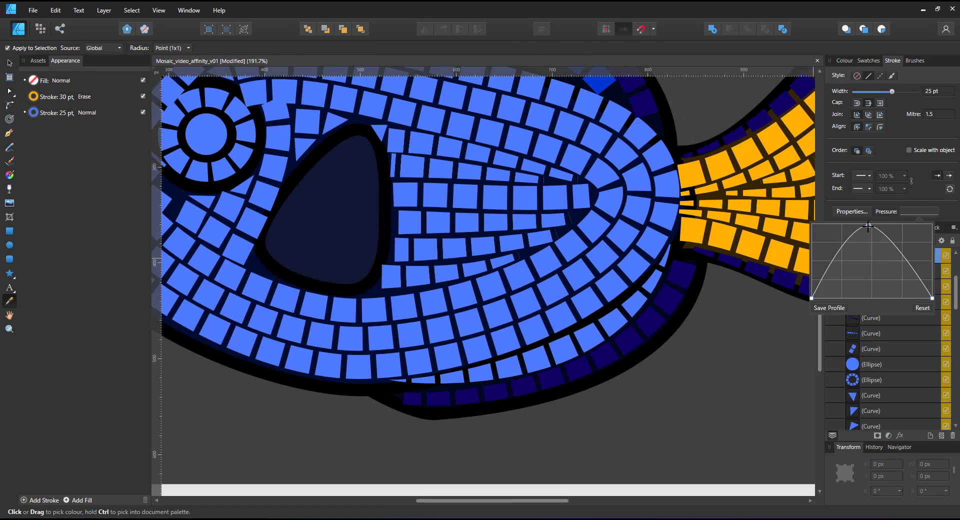
# Pull the light blue row's ends into the lower fin's gap, bend it to fit, and lower its peak pressure.
pyautogui.press('a')
pyautogui.moveTo(669, 243); pyautogui.dragTo(666, 270)
pyautogui.moveTo(388, 379); pyautogui.dragTo(413, 389)
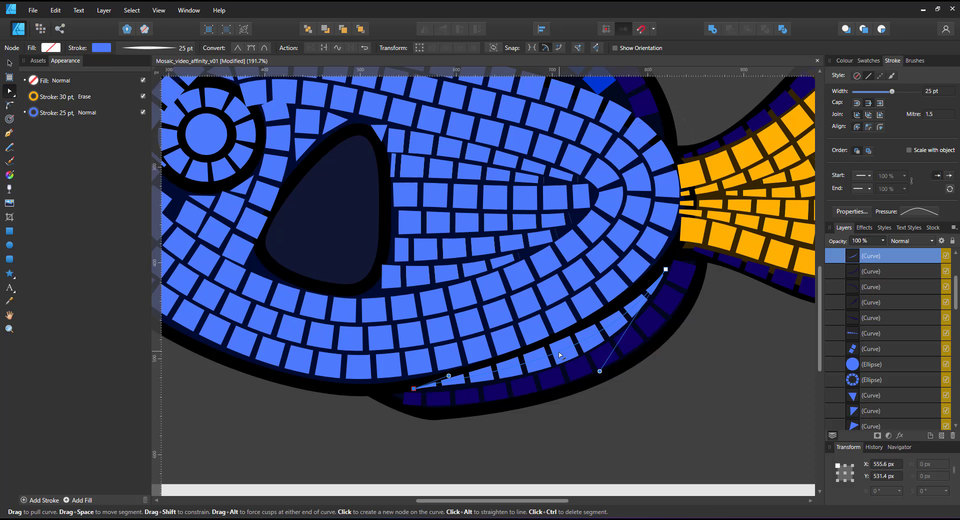
pyautogui.moveTo(555, 361); pyautogui.dragTo(555, 352)
pyautogui.click(921, 212)
pyautogui.moveTo(873, 240); pyautogui.dragTo(874, 258)
# Refine the light blue row's curvature and front end so it follows the lower fin's purple row.
pyautogui.scroll(2, 549, 361)
pyautogui.moveTo(566, 346); pyautogui.dragTo(571, 356)
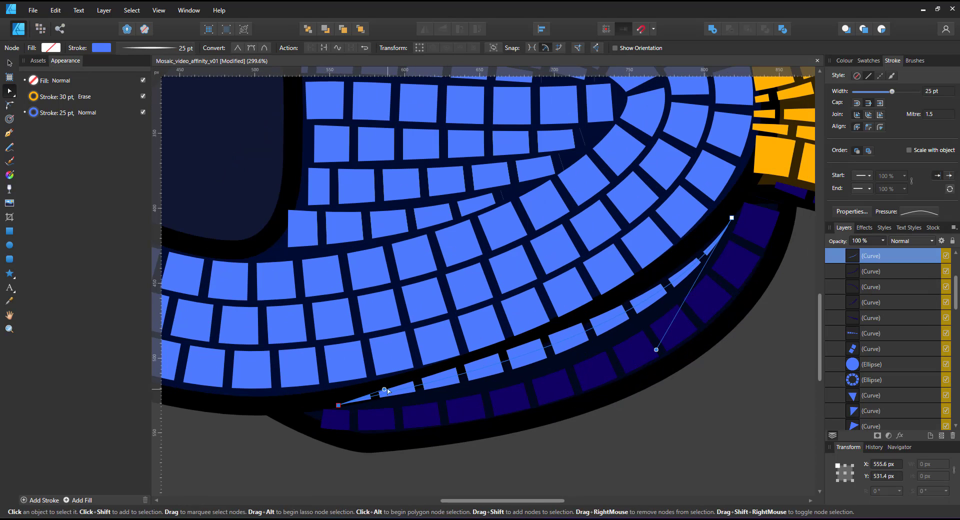
pyautogui.moveTo(619, 389); pyautogui.dragTo(612, 369)
pyautogui.moveTo(388, 391); pyautogui.dragTo(438, 392)
pyautogui.scroll(-1, 450, 385)
pyautogui.scroll(1, 460, 190)
pyautogui.moveTo(343, 454); pyautogui.dragTo(361, 451)
# Raise the pressure in the row's front half and recolour it with the dorsal fin's medium blue.
pyautogui.click(919, 212)
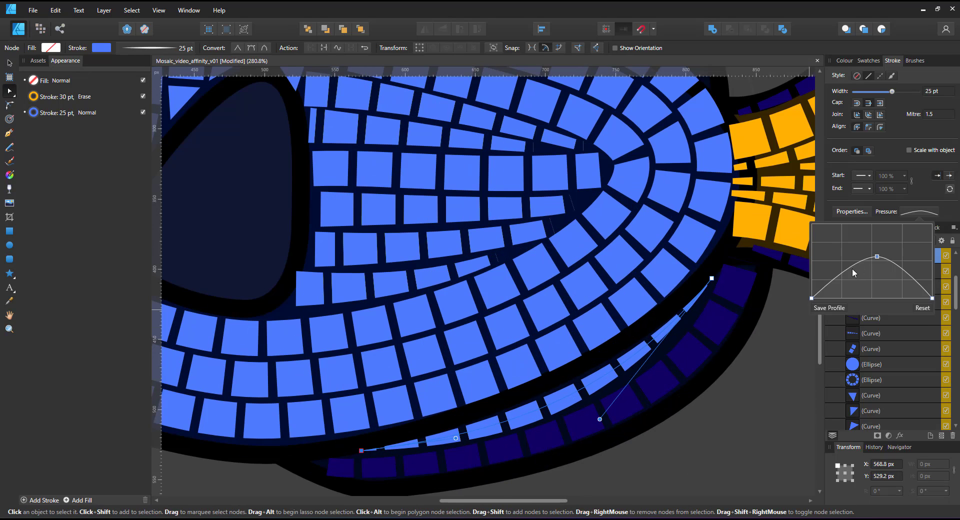
pyautogui.moveTo(854, 269); pyautogui.dragTo(851, 240)
pyautogui.moveTo(600, 419); pyautogui.dragTo(545, 206)
pyautogui.scroll(-3, 565, 439)
pyautogui.press('i')
pyautogui.click(450, 153)
# Place a copy of the tapered blue row beneath the dorsal fin's blue row and extend its front end.
pyautogui.press('v')
pyautogui.scroll(2, 545, 211)
pyautogui.moveTo(616, 241); pyautogui.dragTo(620, 223)
pyautogui.press('a')
pyautogui.moveTo(311, 140); pyautogui.dragTo(272, 138)
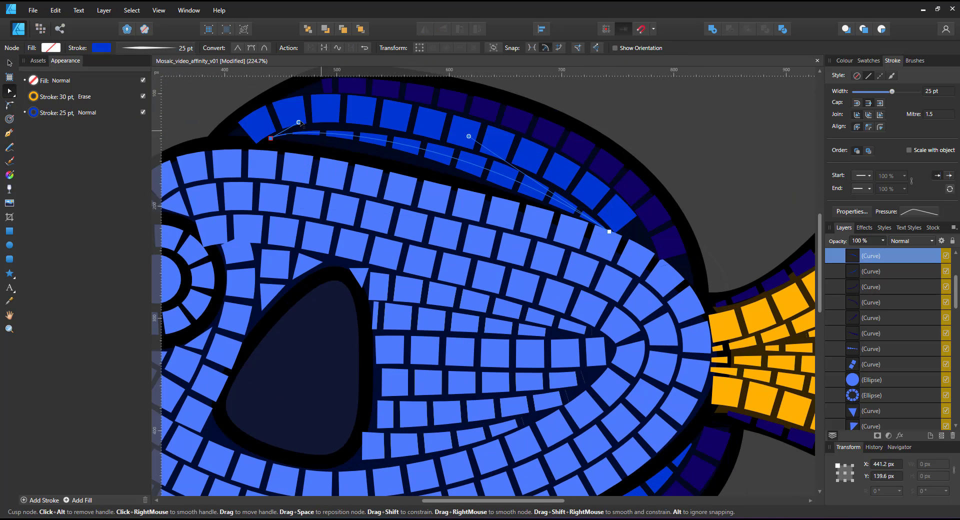
# Widen the inner dorsal row through its pressure profile and adjust both ends to fill the gap.
pyautogui.click(919, 211)
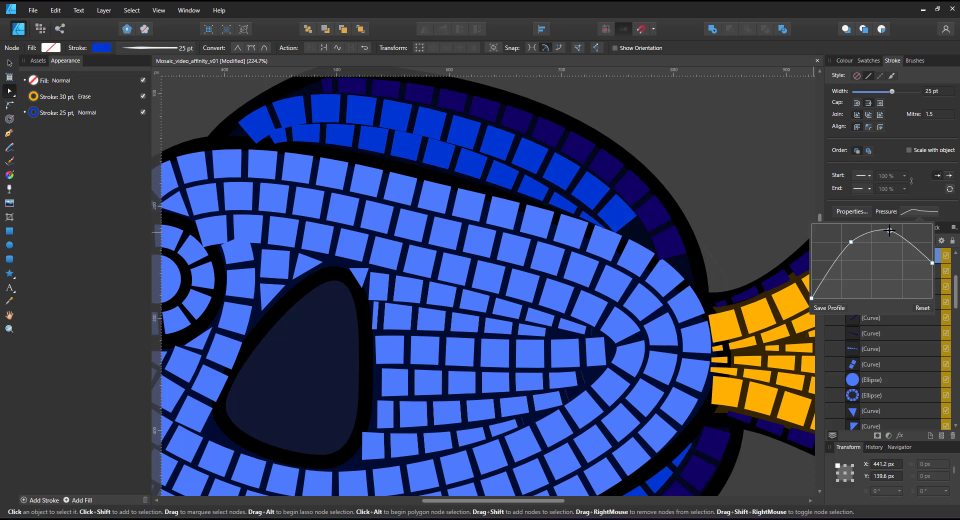
pyautogui.moveTo(889, 231); pyautogui.dragTo(894, 232)
pyautogui.moveTo(271, 138); pyautogui.dragTo(279, 140)
pyautogui.moveTo(604, 227); pyautogui.dragTo(604, 223)
# Duplicate the medium blue row into the side fin and shorten it to run along the fin's upper edge.
pyautogui.scroll(-6, 480, 215)
pyautogui.moveTo(459, 145); pyautogui.dragTo(474, 273)
pyautogui.scroll(4, 430, 262)
pyautogui.click(9, 63)
pyautogui.scroll(1, 458, 266)
pyautogui.click(9, 92)
pyautogui.moveTo(648, 285); pyautogui.dragTo(465, 173)
pyautogui.moveTo(378, 118); pyautogui.dragTo(451, 167)
# Reset the side fin row's pressure, taper it towards the fin's narrow side, and fit its nodes to the upper edge.
pyautogui.click(919, 211)
pyautogui.click(923, 308)
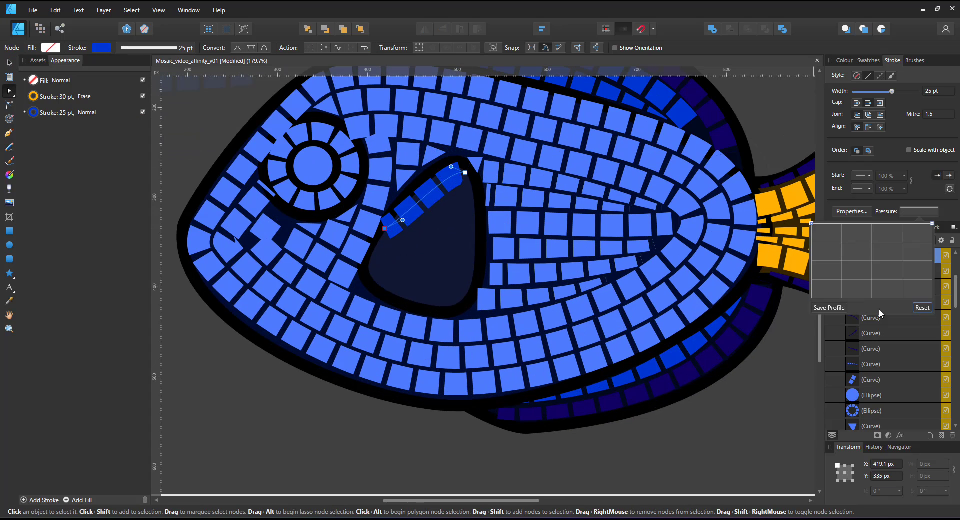
pyautogui.moveTo(932, 224); pyautogui.dragTo(932, 280)
pyautogui.scroll(2, 366, 237)
pyautogui.moveTo(421, 212); pyautogui.dragTo(439, 182)
pyautogui.moveTo(514, 140)
pyautogui.mouseDown()
pyautogui.moveTo(524, 144)
pyautogui.moveTo(519, 134)
pyautogui.mouseUp()
pyautogui.click(919, 211)
pyautogui.moveTo(932, 280); pyautogui.dragTo(932, 285)
# Duplicate the tapered row into three more rows spread down the side fin and fit their ends to its outline.
pyautogui.click(9, 63)
pyautogui.moveTo(464, 165); pyautogui.dragTo(465, 191)
pyautogui.moveTo(526, 159); pyautogui.dragTo(513, 213)
pyautogui.moveTo(512, 214); pyautogui.dragTo(541, 264)
pyautogui.moveTo(457, 260); pyautogui.dragTo(453, 266)
pyautogui.press('a')
pyautogui.press('v')
pyautogui.moveTo(452, 265); pyautogui.dragTo(447, 299)
pyautogui.press('a')
pyautogui.moveTo(532, 310); pyautogui.dragTo(519, 330)
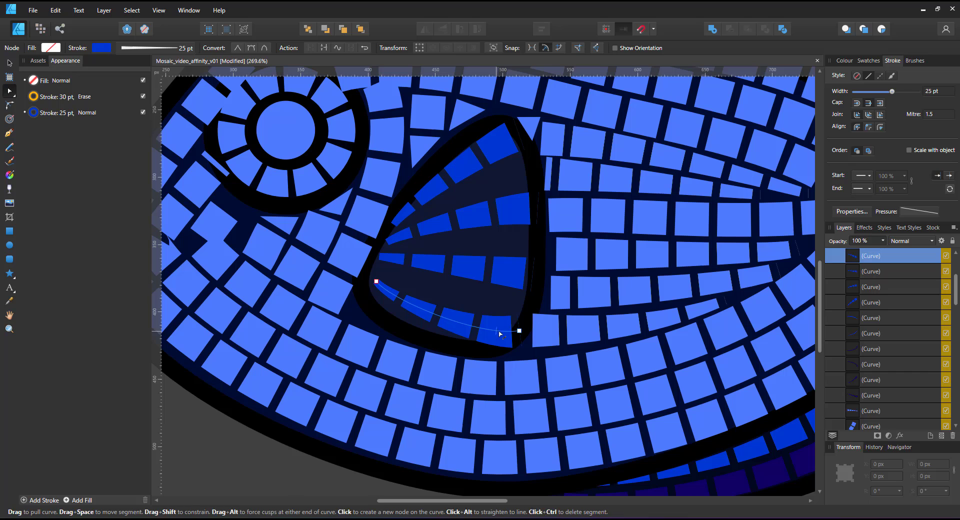
# Widen the bottom side fin row's tapered end and bend the row along the fin's lower edge.
pyautogui.click(919, 211)
pyautogui.moveTo(932, 285); pyautogui.dragTo(931, 258)
pyautogui.moveTo(377, 282); pyautogui.dragTo(370, 282)
pyautogui.moveTo(437, 316); pyautogui.dragTo(435, 322)
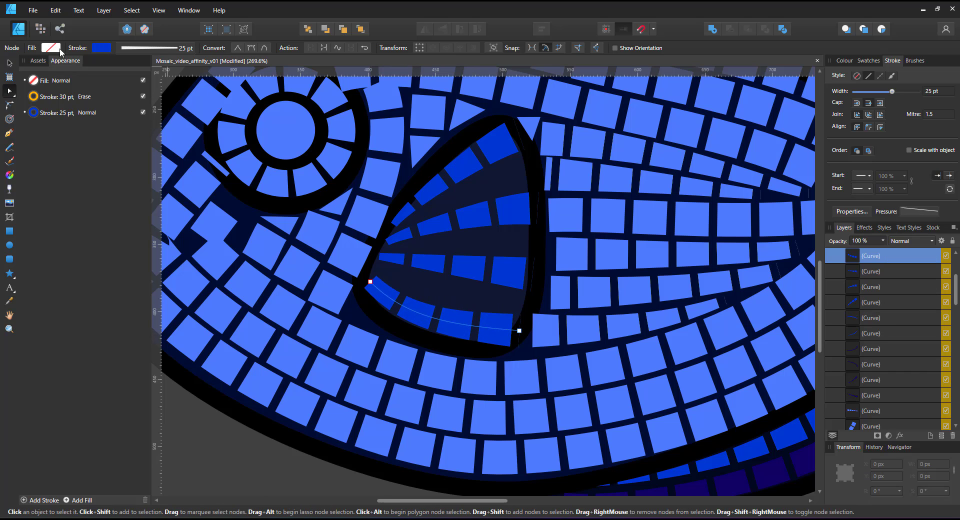
# Duplicate the side fin's third row into the gap below it, angle it downward, and reduce its pressure.
pyautogui.click(429, 263)
pyautogui.moveTo(377, 257); pyautogui.dragTo(376, 259)
pyautogui.click(9, 63)
pyautogui.moveTo(466, 267); pyautogui.dragTo(466, 283)
pyautogui.click(9, 91)
pyautogui.moveTo(532, 289); pyautogui.dragTo(531, 306)
pyautogui.click(919, 211)
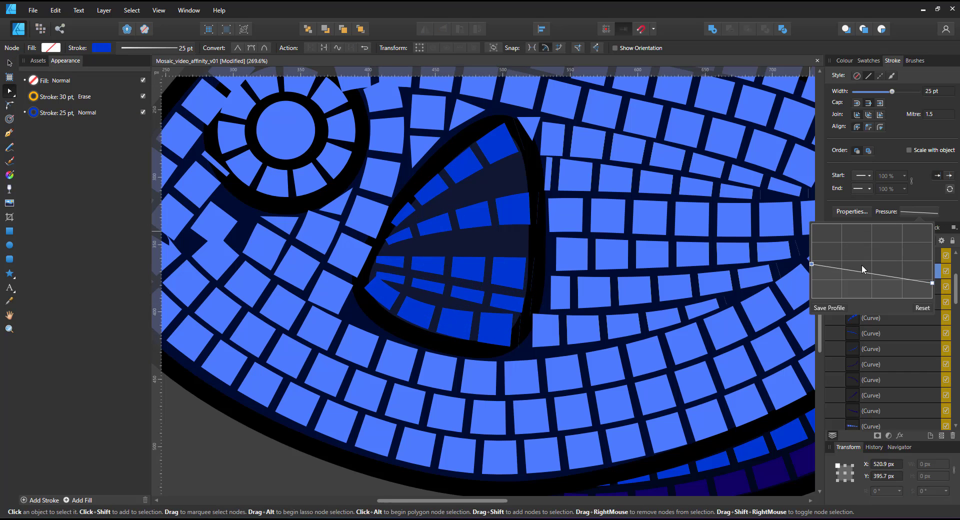
# Fit the narrow filler row's ends to the gap and raise the middle of its pressure profile.
pyautogui.moveTo(376, 276); pyautogui.dragTo(386, 275)
pyautogui.moveTo(531, 306); pyautogui.dragTo(528, 303)
pyautogui.click(919, 211)
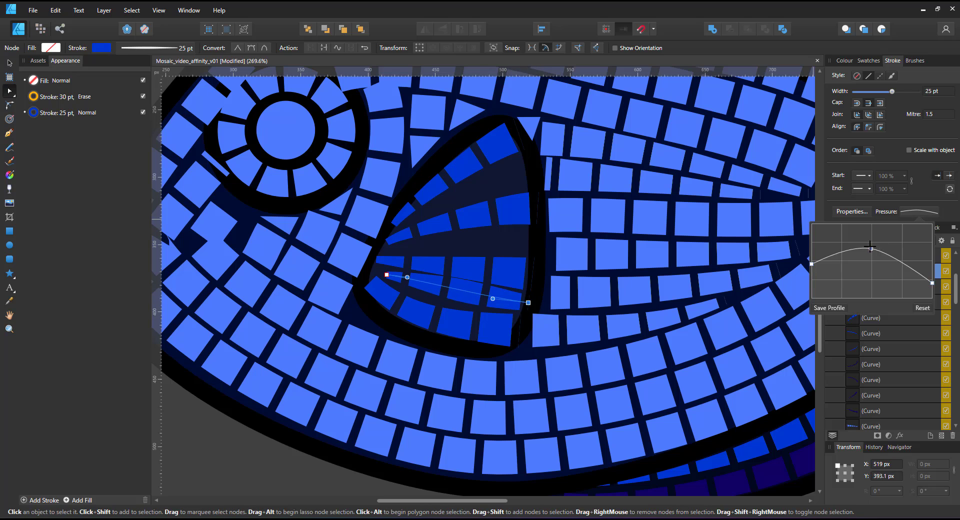
pyautogui.moveTo(871, 248); pyautogui.dragTo(875, 250)
pyautogui.moveTo(528, 303); pyautogui.dragTo(520, 302)
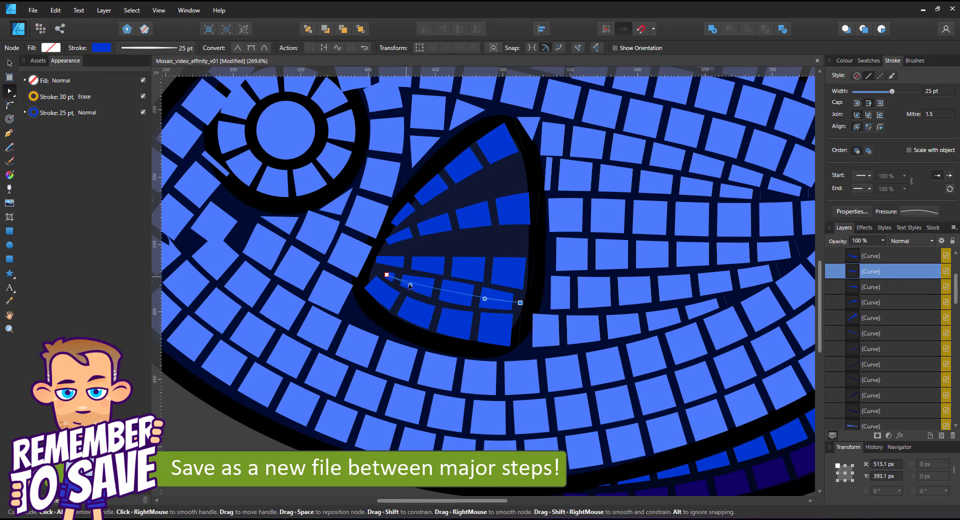
# Duplicate the filler row into the gap between the side fin's second and third rows and reshape it to fit.
pyautogui.press('v')
pyautogui.moveTo(454, 291); pyautogui.dragTo(471, 236)
pyautogui.press('a')
pyautogui.moveTo(537, 248); pyautogui.dragTo(527, 239)
pyautogui.moveTo(403, 221); pyautogui.dragTo(404, 243)
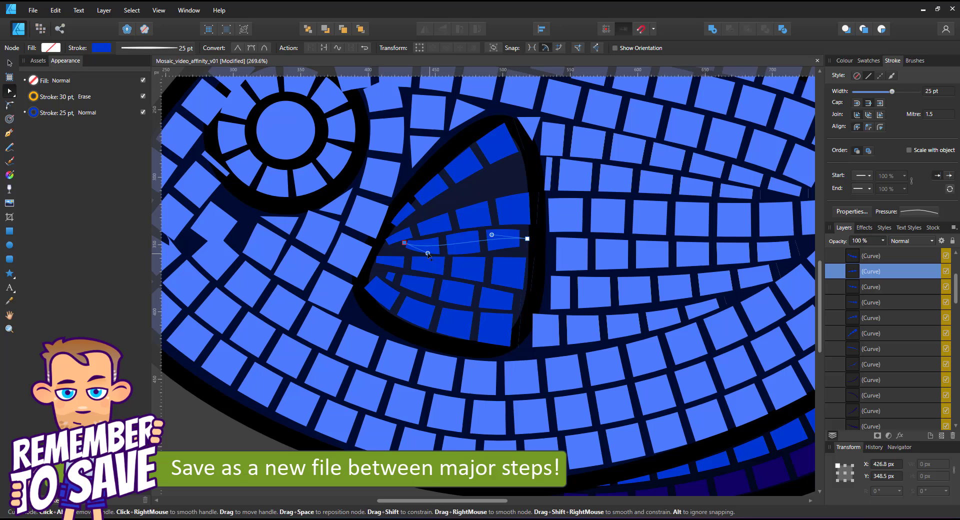
# Duplicate the filler row into the gap below the side fin's top row and bend it to fit.
pyautogui.press('v')
pyautogui.moveTo(527, 239); pyautogui.dragTo(522, 174)
pyautogui.press('a')
pyautogui.moveTo(404, 202); pyautogui.dragTo(451, 201)
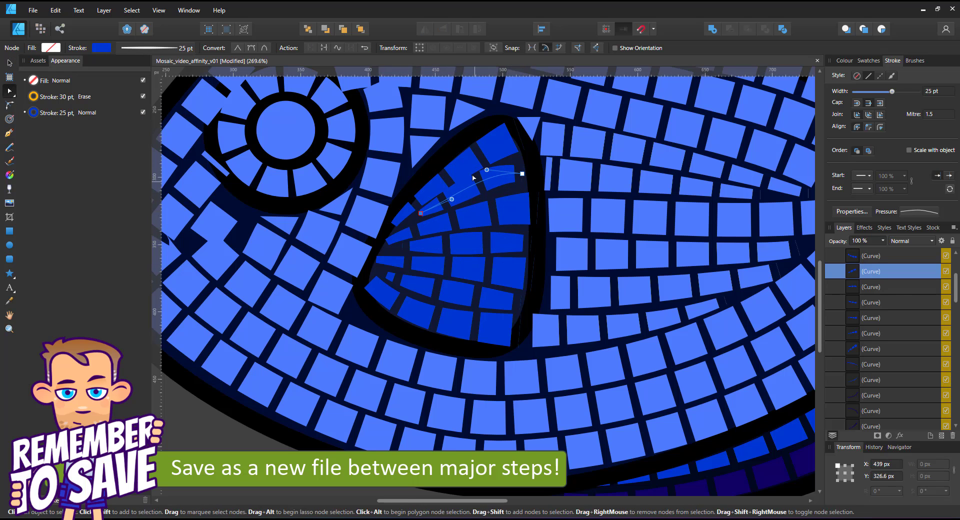
pyautogui.moveTo(486, 170); pyautogui.dragTo(508, 177)
pyautogui.scroll(-5, 452, 253)
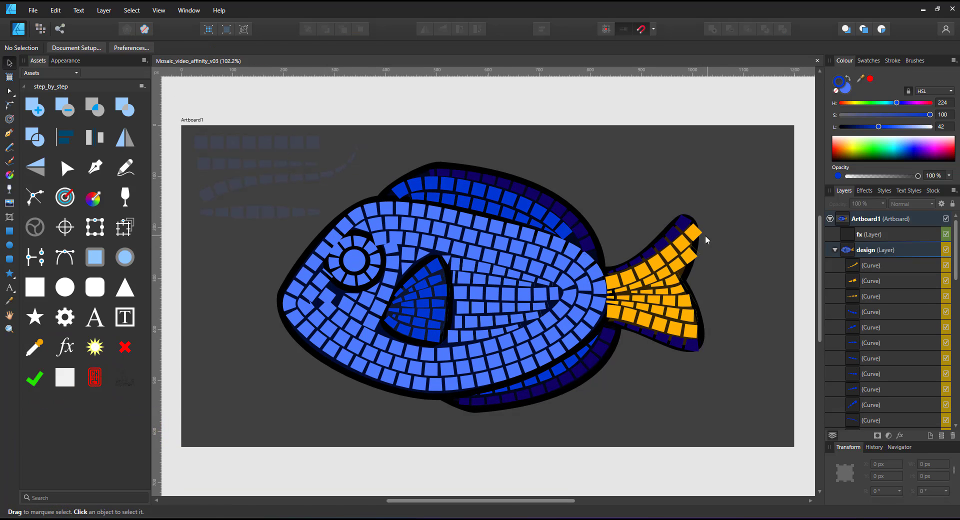
# Expand the stroke of the tail's top orange row into individually editable tiles.
pyautogui.click(700, 234)
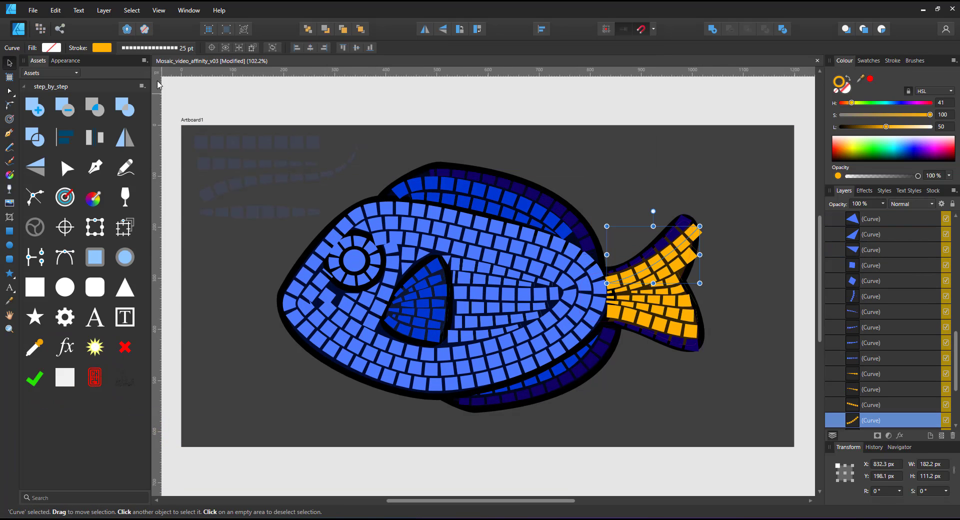
pyautogui.click(103, 10)
pyautogui.click(72, 269)
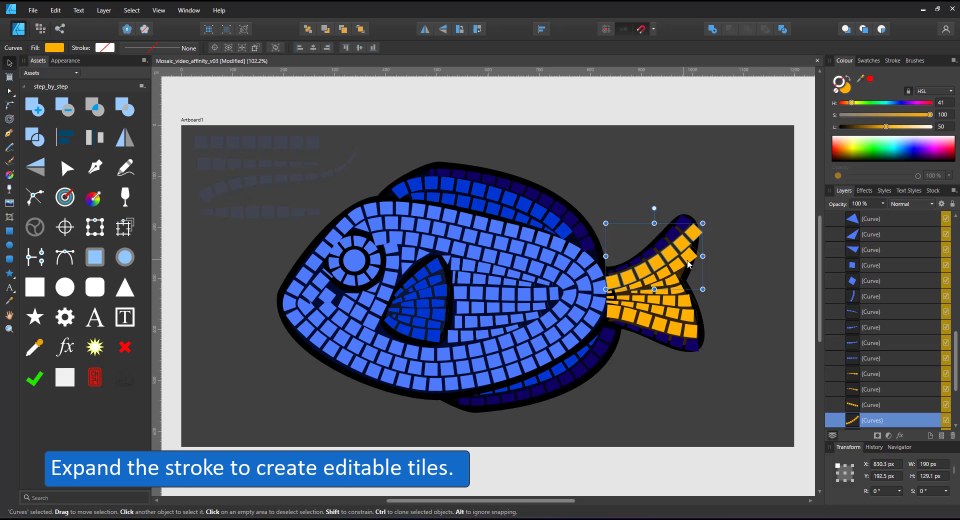
pyautogui.press('a')
pyautogui.click(653, 242)
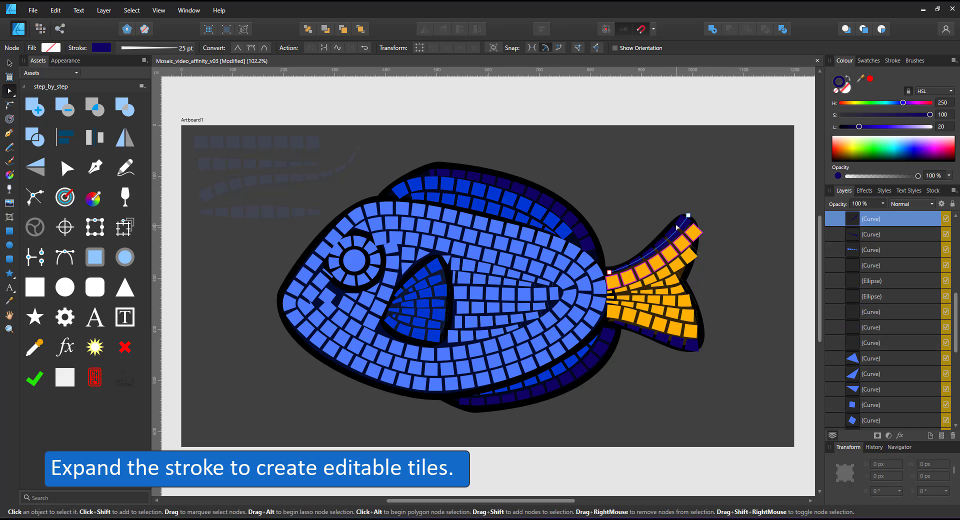
# Expand the stroke of the tail's upper dark blue edge row and fill its separate gap curves with red.
pyautogui.click(104, 10)
pyautogui.click(75, 269)
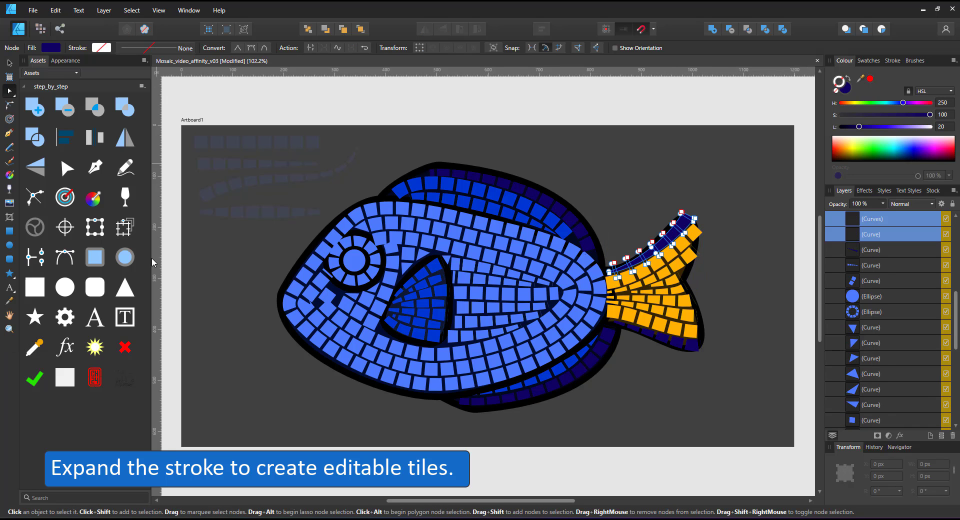
pyautogui.click(891, 224)
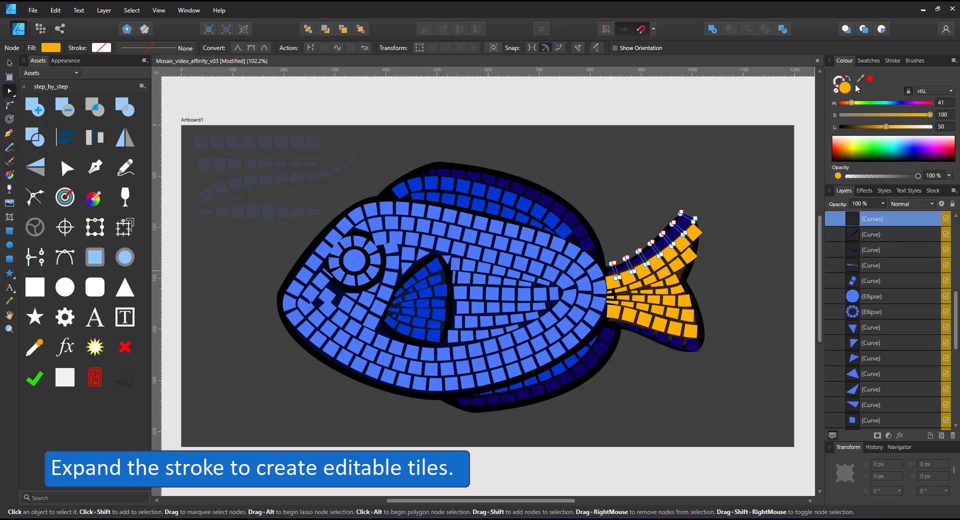
pyautogui.click(870, 80)
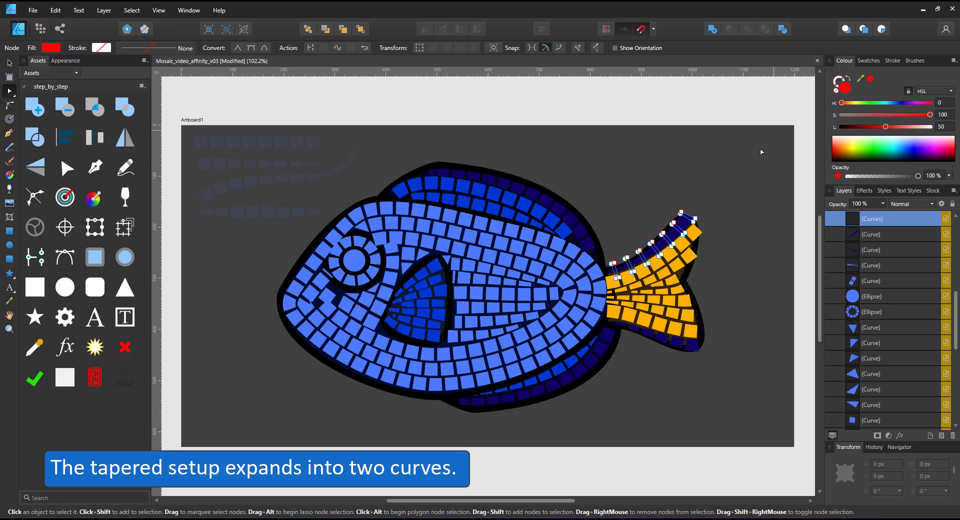
pyautogui.scroll(5, 693, 239)
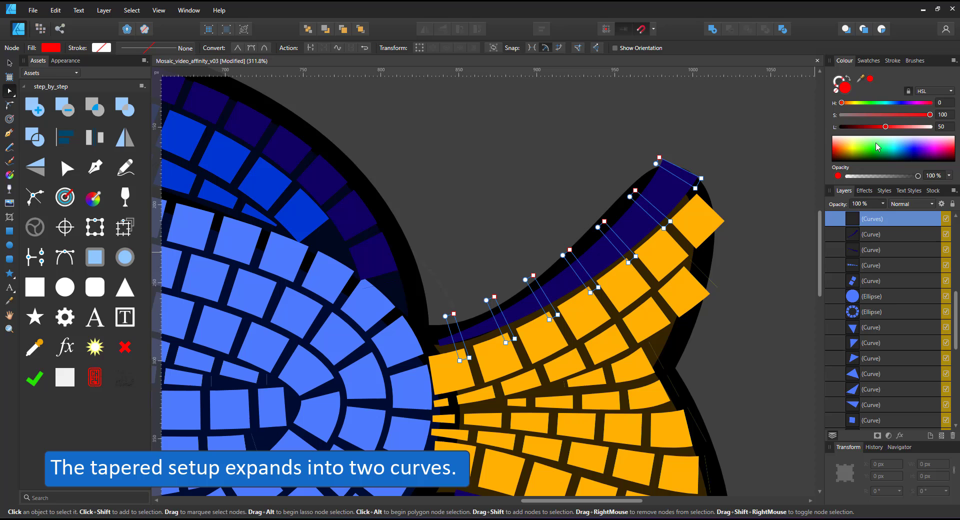
# Subtract the gap curves from the expanded dark blue row and remove the excess shape at its outer tip.
pyautogui.click(908, 204)
pyautogui.click(902, 216)
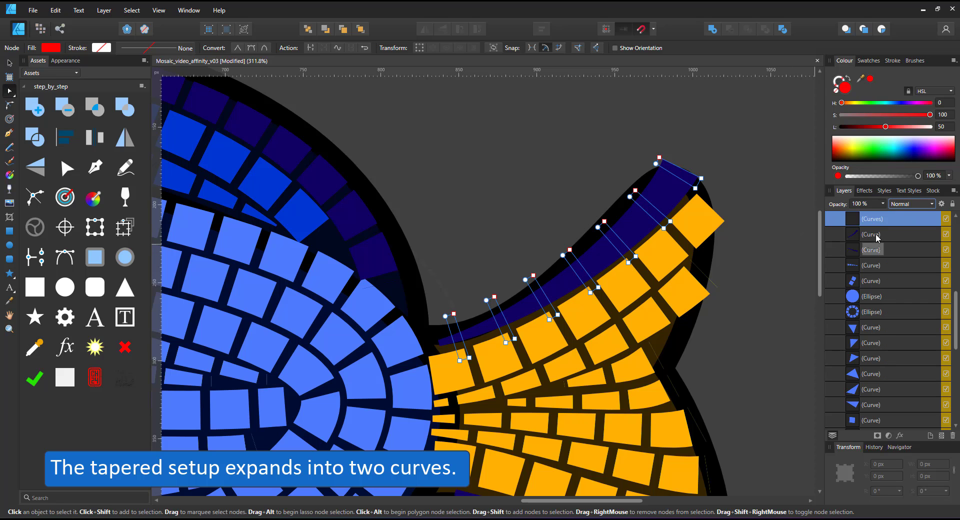
pyautogui.click(730, 29)
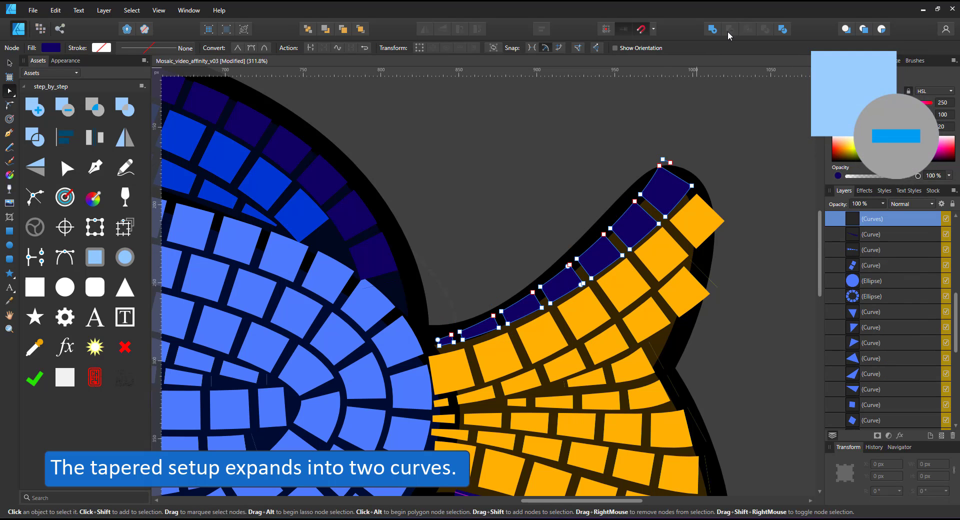
pyautogui.moveTo(653, 151); pyautogui.dragTo(676, 162)
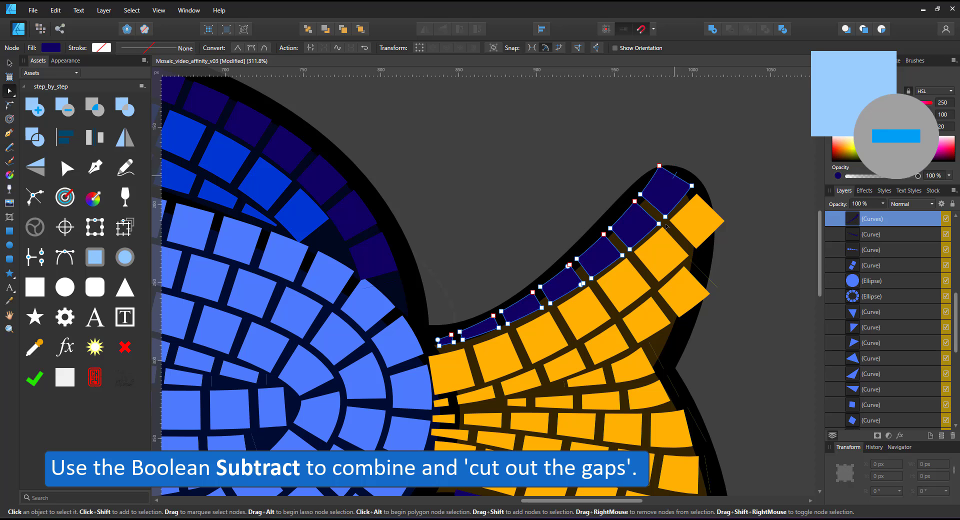
# Expand the stroke of the tail's second orange row and subtract its gap curves to cut out the tiles.
pyautogui.scroll(-4, 667, 227)
pyautogui.click(622, 209)
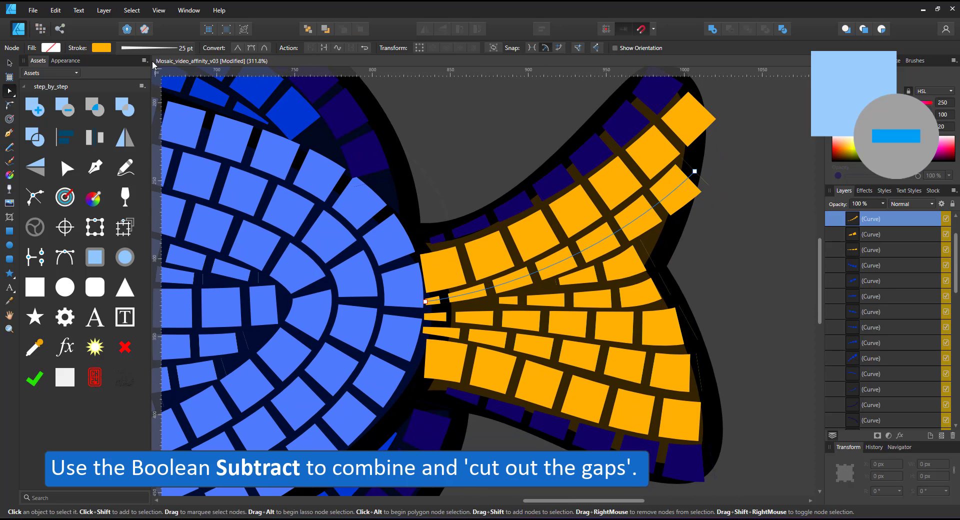
pyautogui.click(104, 10)
pyautogui.click(70, 274)
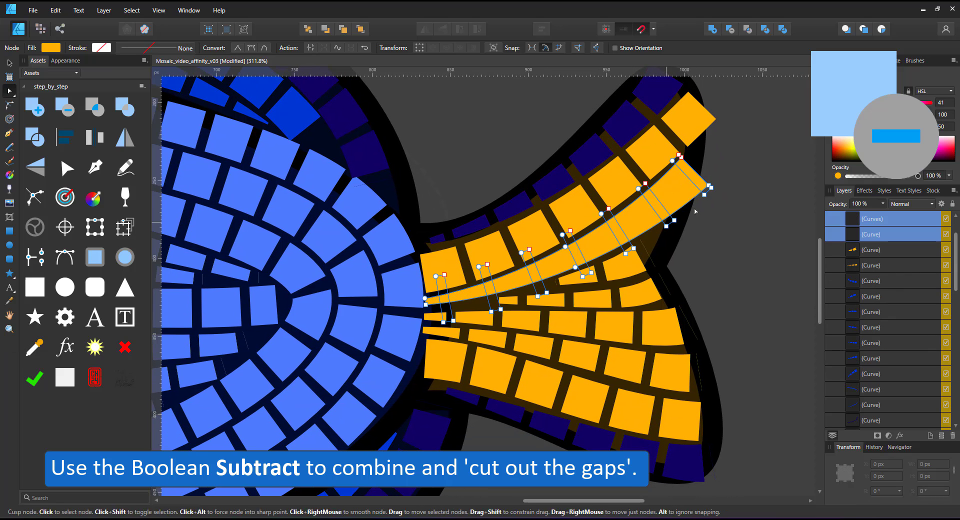
pyautogui.click(725, 31)
# Expand the tail's two short orange filler rows individually and subtract the gaps from each.
pyautogui.click(104, 10)
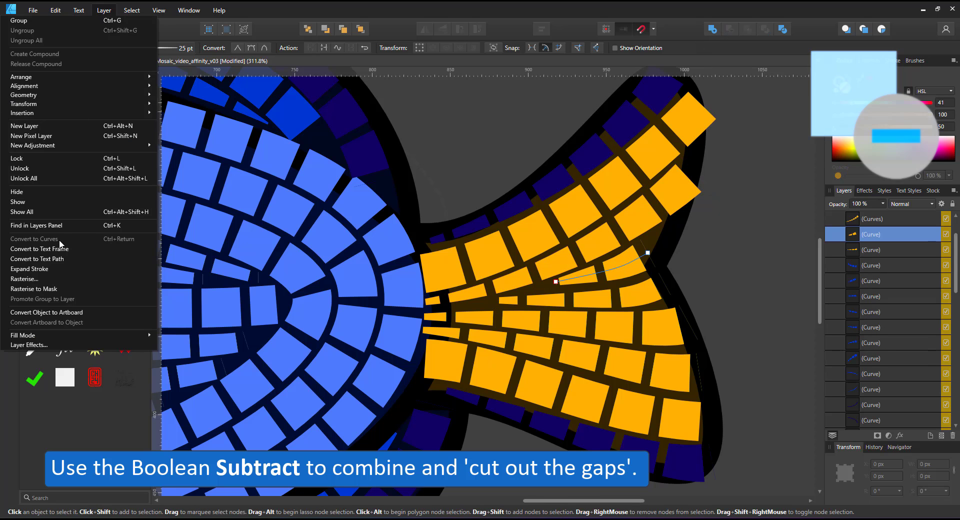
pyautogui.click(71, 259)
pyautogui.click(632, 303)
pyautogui.click(104, 10)
pyautogui.click(71, 269)
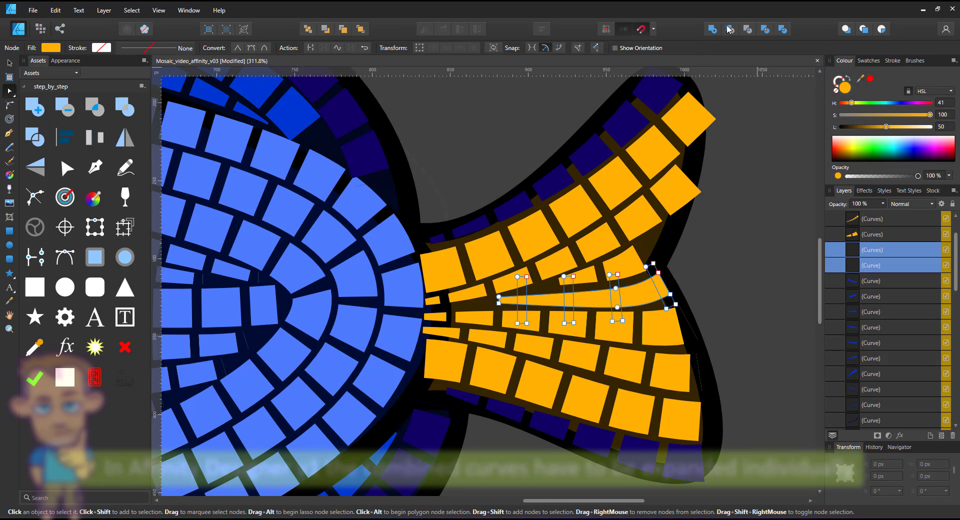
pyautogui.click(730, 32)
# Expand the two orange rows below the tail's filler rows individually and subtract the gaps from each.
pyautogui.click(623, 326)
pyautogui.click(104, 10)
pyautogui.click(71, 269)
pyautogui.click(731, 33)
pyautogui.click(622, 365)
pyautogui.click(104, 10)
pyautogui.click(70, 269)
pyautogui.click(730, 33)
# Expand the stroke of the tail's lowest orange row and cut out its gaps with Subtract.
pyautogui.click(626, 412)
pyautogui.click(103, 10)
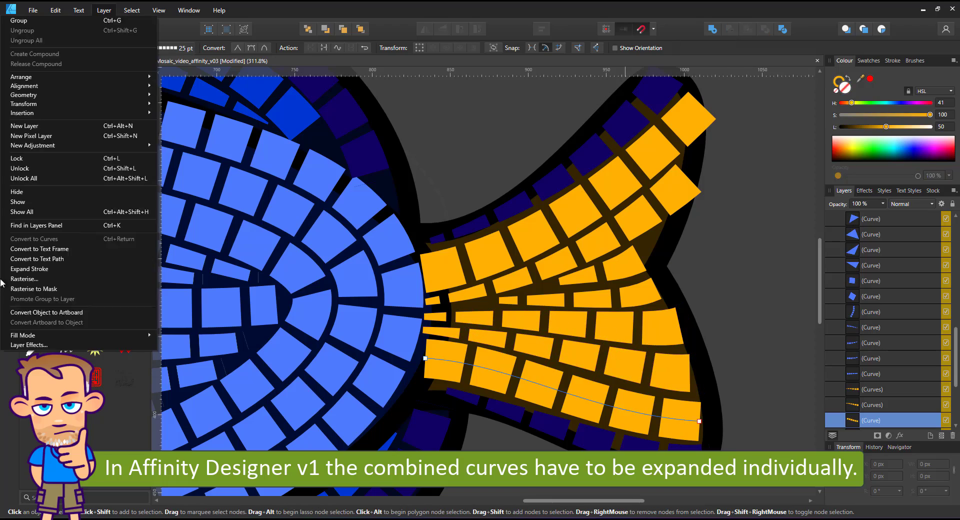
pyautogui.click(70, 269)
pyautogui.click(730, 33)
# Expand the strokes of the light blue rows around the eye and the body's central row together.
pyautogui.click(400, 189)
pyautogui.click(103, 10)
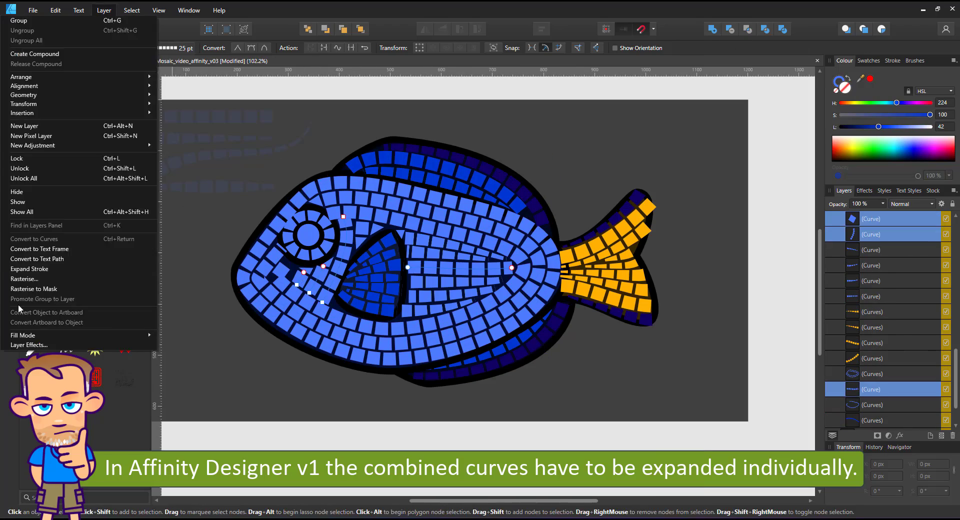
pyautogui.click(29, 269)
pyautogui.click(308, 212)
pyautogui.scroll(4, 378, 296)
# Expand the side fin's blue rows one by one and subtract their gap curves.
pyautogui.click(382, 221)
pyautogui.click(103, 10)
pyautogui.click(58, 269)
pyautogui.click(373, 262)
pyautogui.click(104, 10)
pyautogui.click(58, 269)
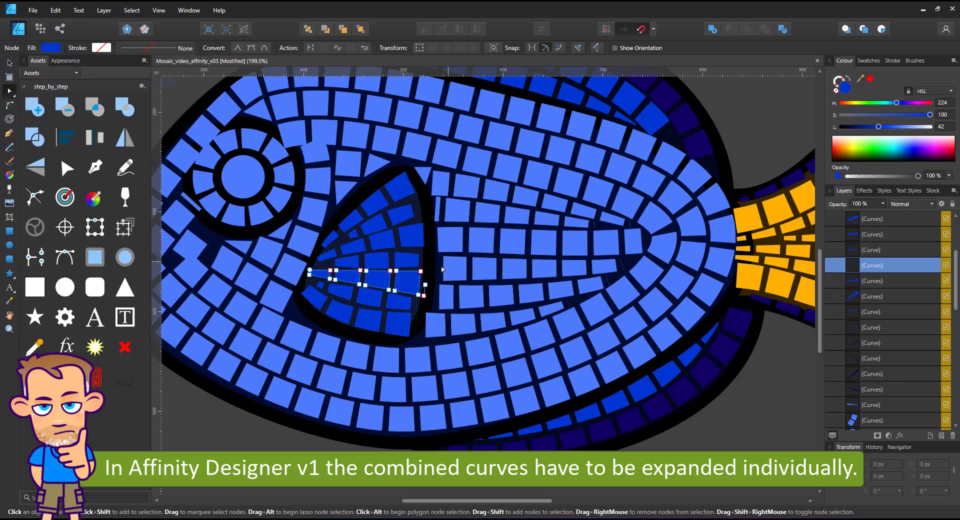
pyautogui.click(356, 315)
pyautogui.click(104, 10)
pyautogui.click(74, 269)
# Expand the tapered light blue body rows behind the side fin and subtract their gaps.
pyautogui.click(492, 190)
pyautogui.click(730, 30)
pyautogui.click(533, 267)
pyautogui.click(104, 10)
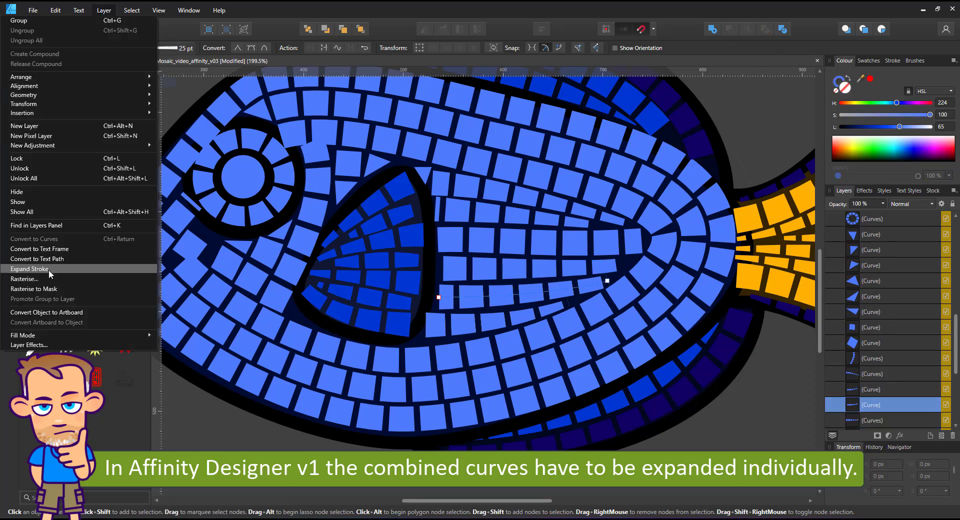
pyautogui.click(50, 270)
pyautogui.click(730, 30)
# Expand the stroke of the bottom fin's dark blue edge row.
pyautogui.click(658, 418)
pyautogui.click(104, 10)
pyautogui.click(55, 270)
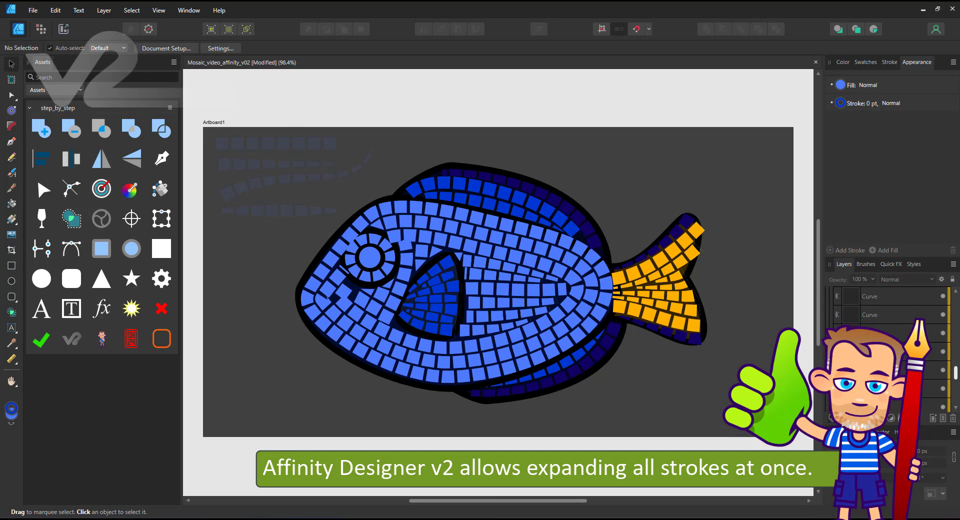
# In Affinity Designer v2, select all the fish's mosaic curves and expand their strokes at once.
pyautogui.moveTo(798, 108); pyautogui.dragTo(256, 439)
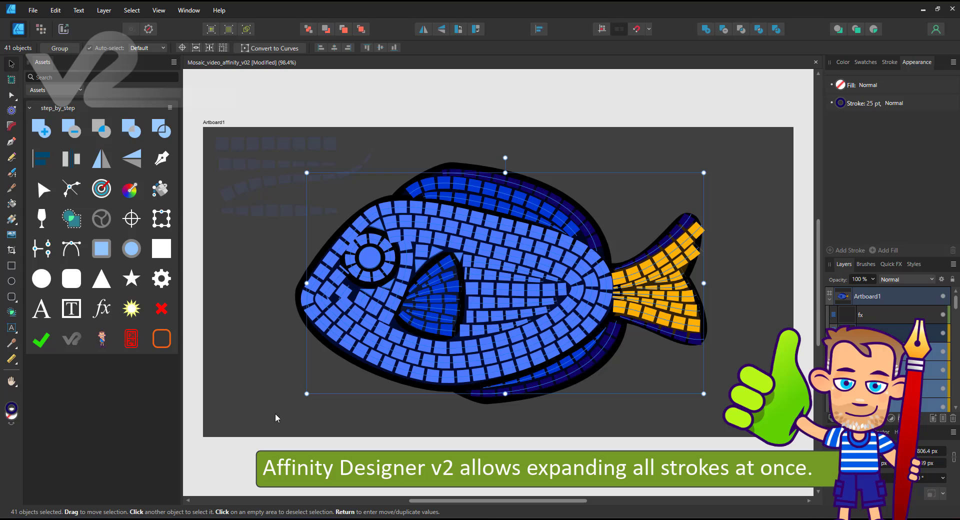
pyautogui.click(104, 10)
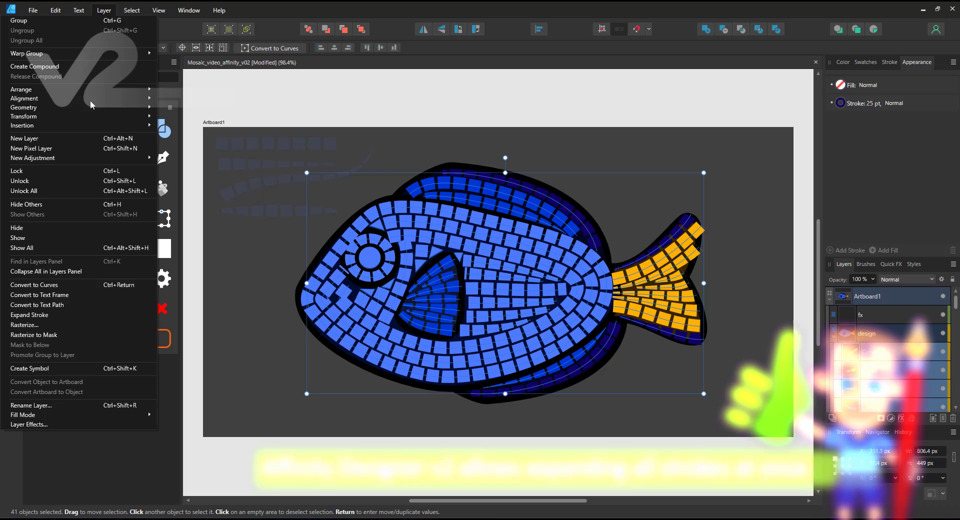
pyautogui.click(100, 314)
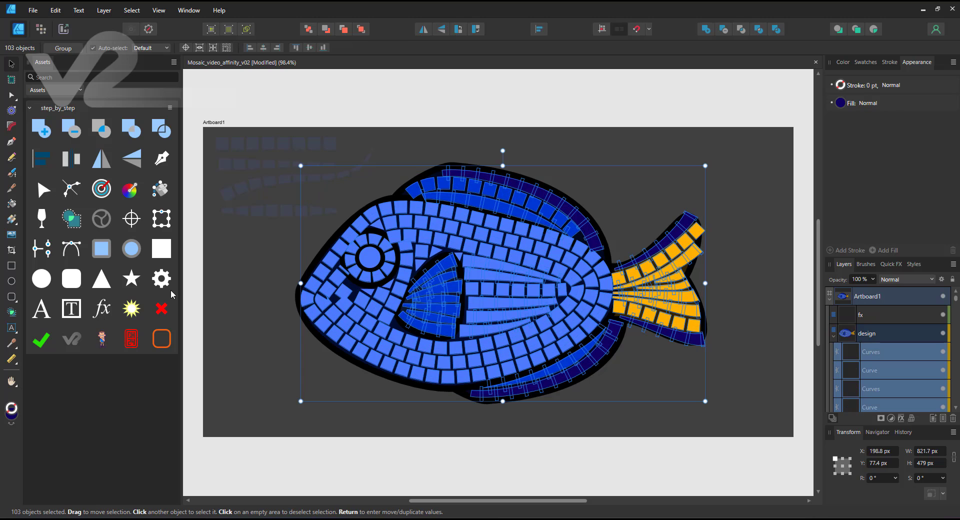
# Subtract the gap curves from the tail's second orange row to separate its tiles.
pyautogui.click(872, 354)
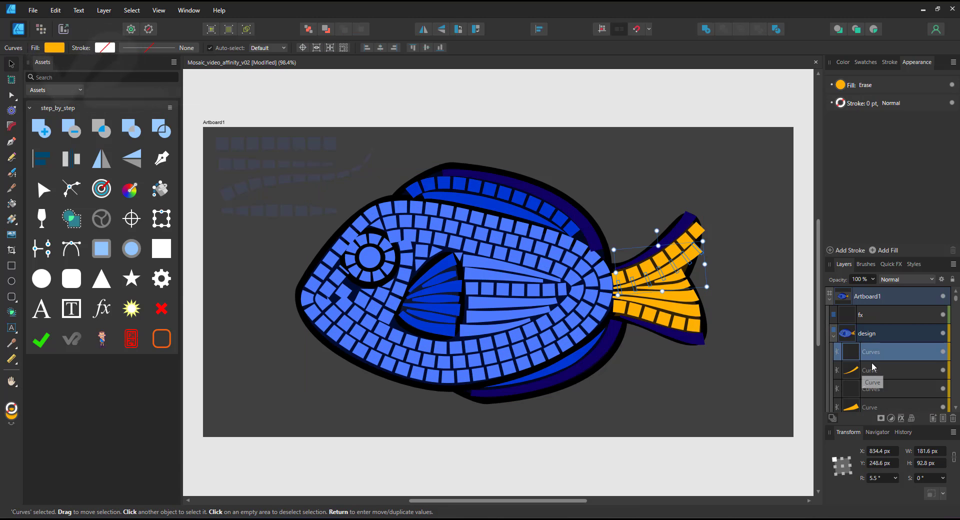
pyautogui.keyDown('shift'); pyautogui.click(868, 379); pyautogui.keyUp('shift')
pyautogui.click(723, 29)
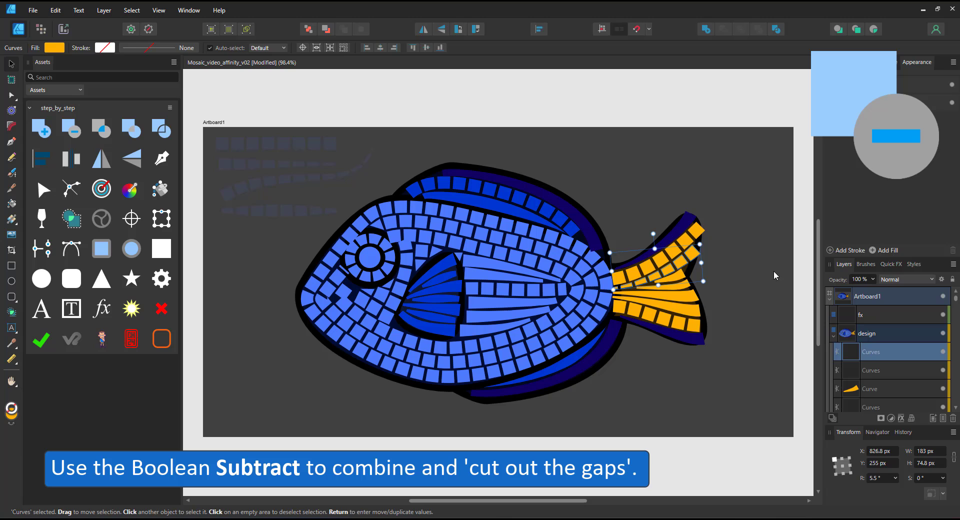
# Subtract the gap curves from the next expanded rows of the tail and the side fin.
pyautogui.moveTo(741, 254); pyautogui.dragTo(637, 293)
pyautogui.keyDown('shift'); pyautogui.click(869, 371); pyautogui.keyUp('shift')
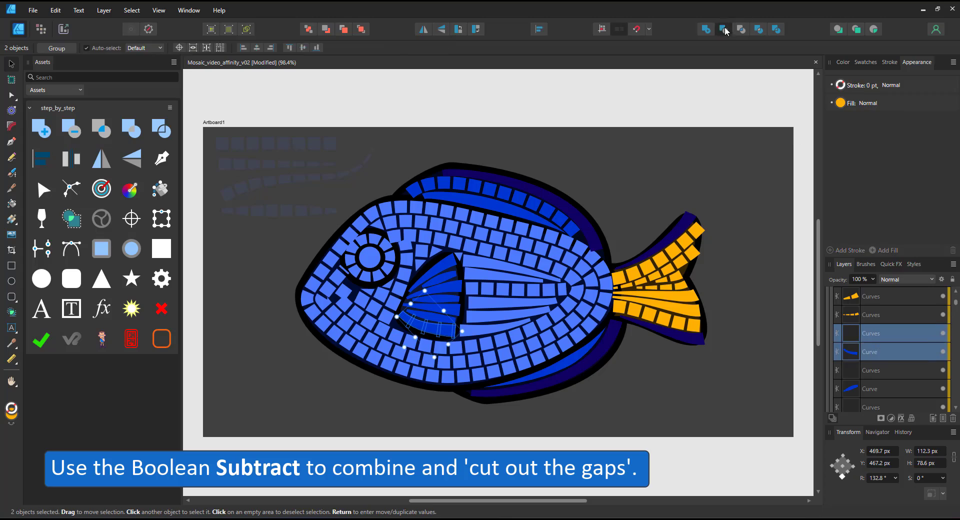
pyautogui.click(723, 29)
# Back in the Mosaic_video_affinity_v03 document, pull the second orange tail row's end tile inside the outline and delete the excess node below it.
pyautogui.click(686, 243)
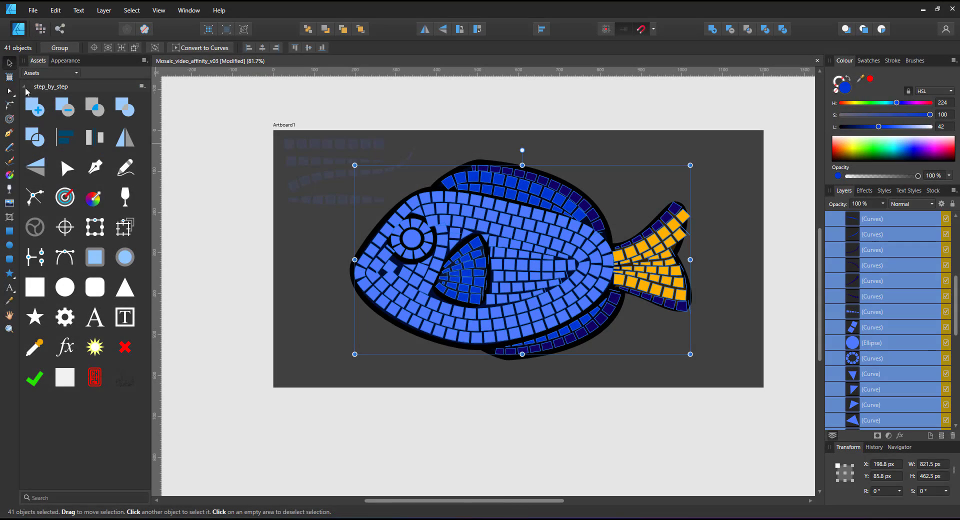
pyautogui.press('a')
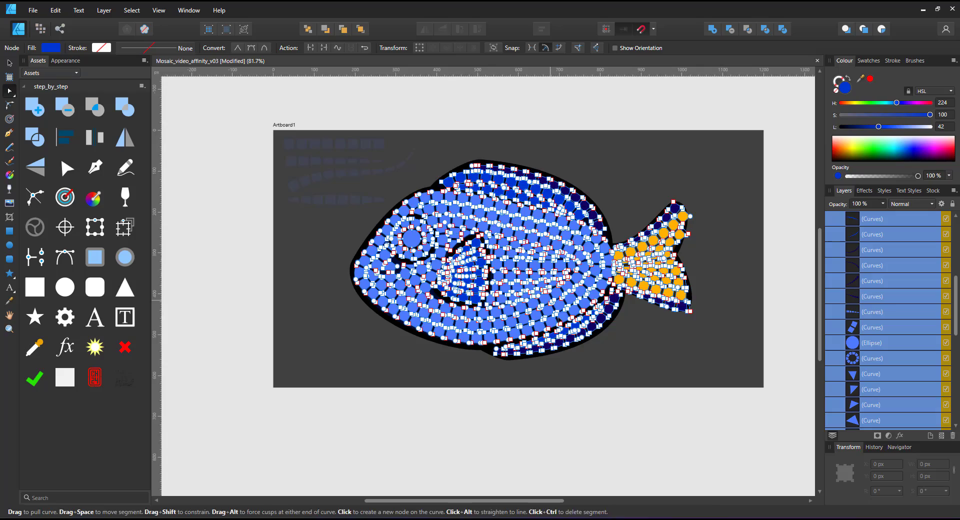
pyautogui.scroll(3, 616, 326)
pyautogui.moveTo(410, 243); pyautogui.dragTo(503, 261)
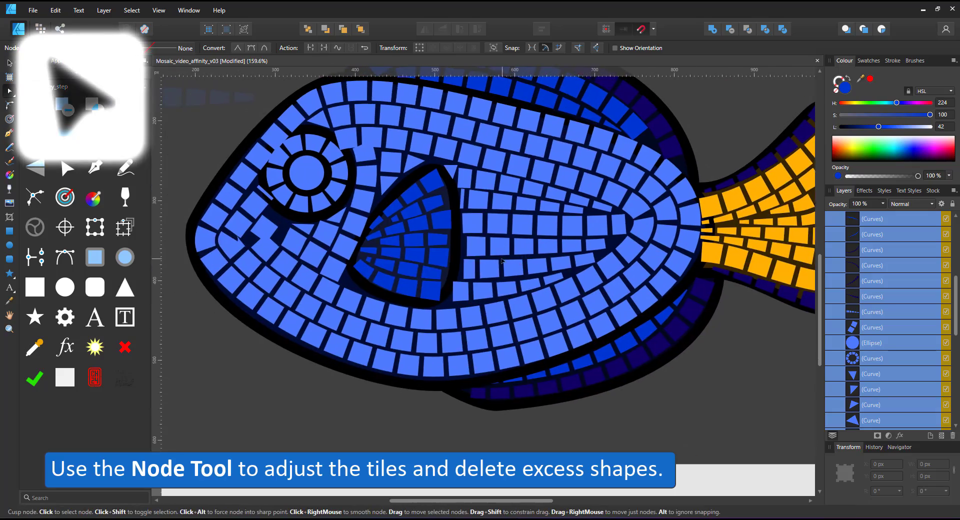
pyautogui.moveTo(790, 163); pyautogui.dragTo(564, 160)
pyautogui.scroll(2, 590, 162)
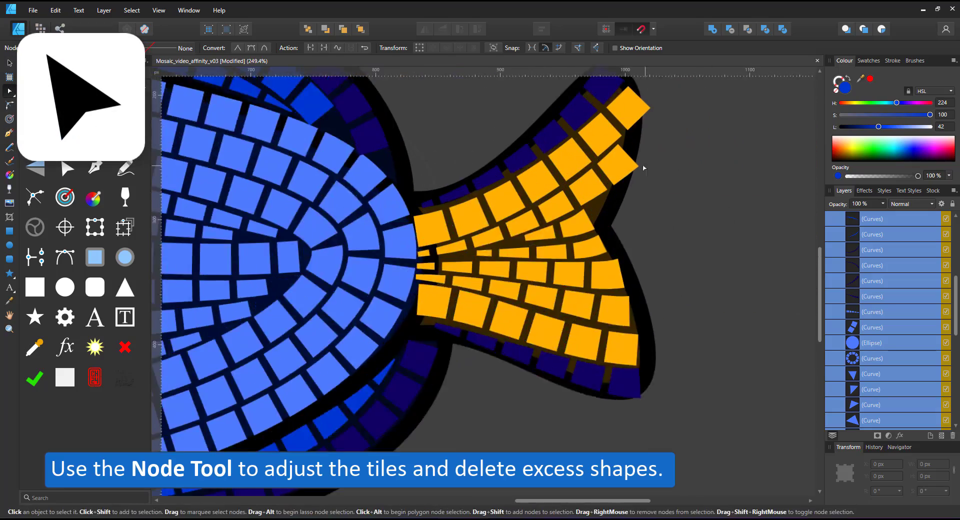
pyautogui.scroll(2, 645, 168)
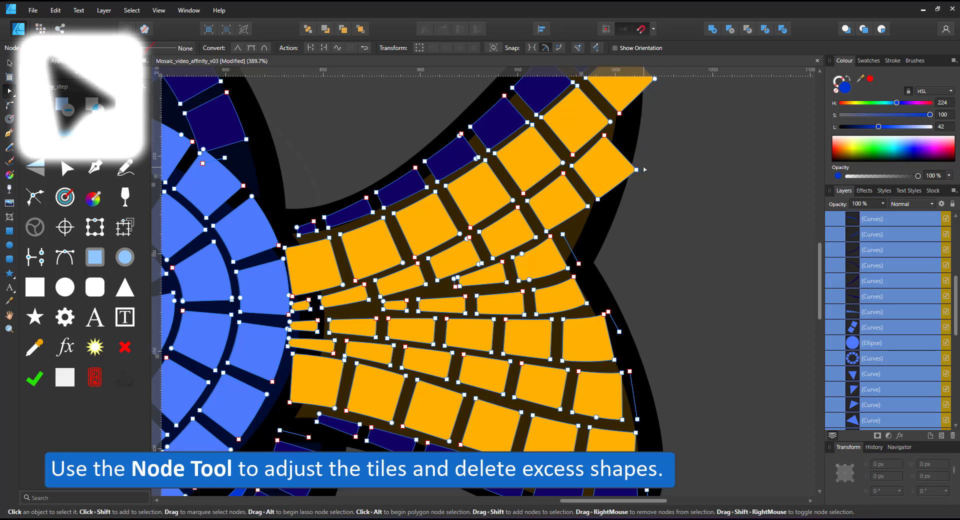
pyautogui.moveTo(616, 131); pyautogui.dragTo(608, 169)
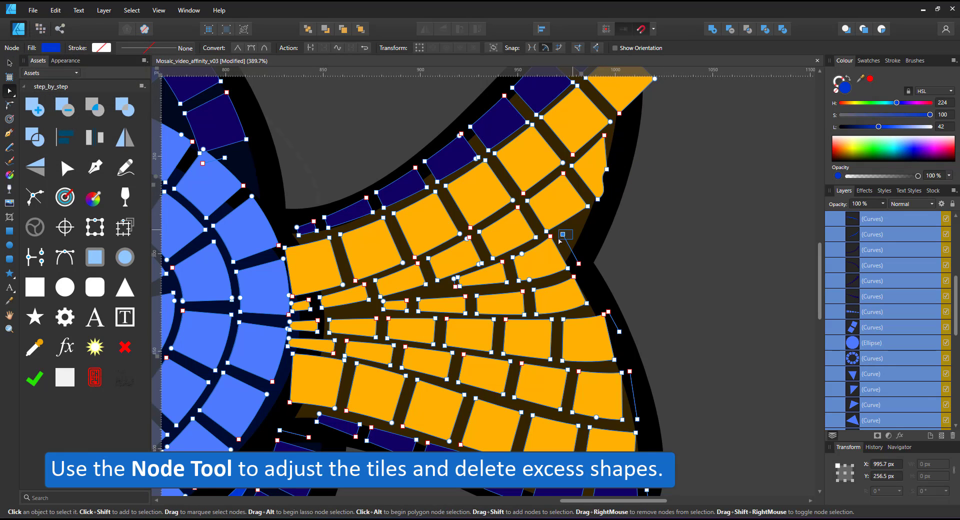
pyautogui.press('Delete')
# Select the nodes of all mosaic elements and convert every corner to sharp.
pyautogui.click(629, 303)
pyautogui.click(603, 326)
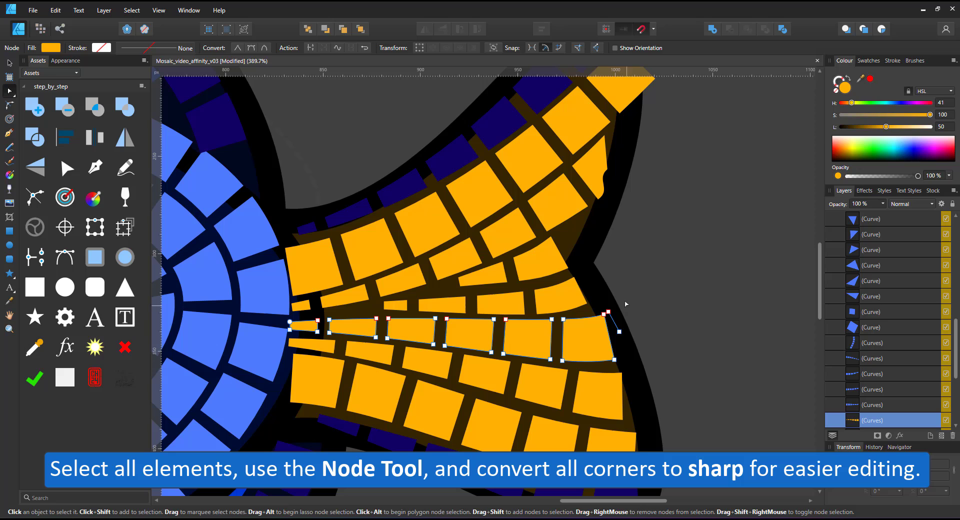
pyautogui.click(552, 208)
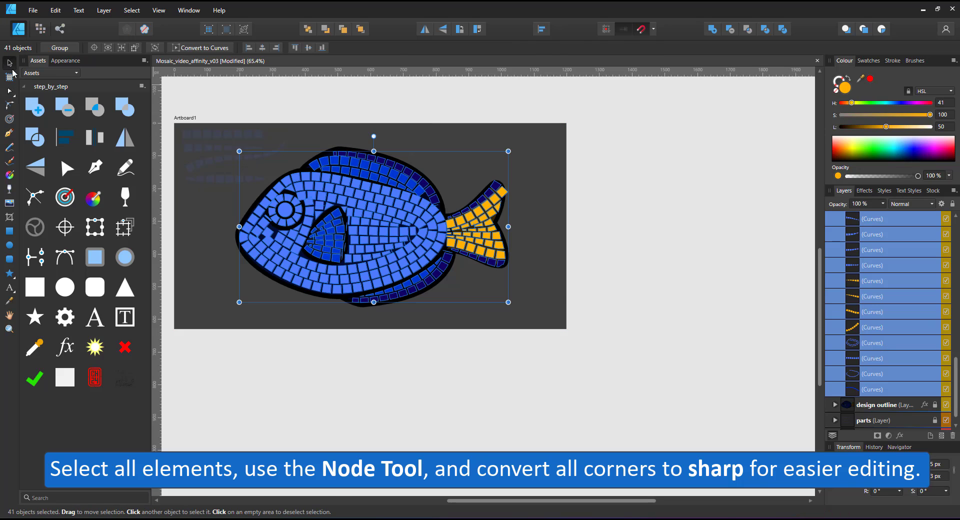
pyautogui.click(9, 90)
pyautogui.moveTo(201, 108); pyautogui.dragTo(562, 382)
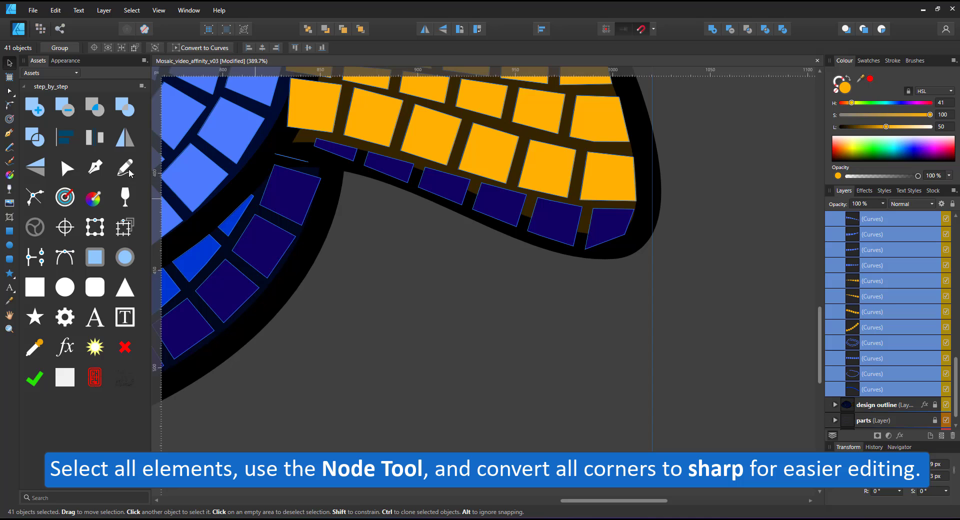
pyautogui.click(9, 90)
# Reshape the end tile of the body's central row into a point that fits between the rear body tiles.
pyautogui.scroll(1, 499, 231)
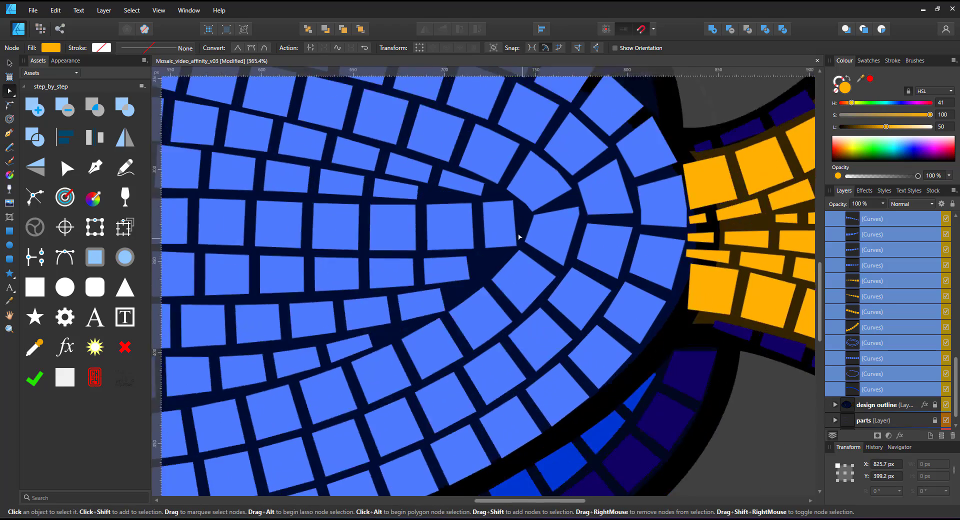
pyautogui.scroll(1, 518, 236)
pyautogui.click(503, 225)
pyautogui.moveTo(514, 221); pyautogui.dragTo(527, 215)
pyautogui.moveTo(516, 249); pyautogui.dragTo(506, 256)
# Stretch the end tiles of the three light blue rows below the central row to fill the gaps.
pyautogui.click(447, 275)
pyautogui.click(465, 261)
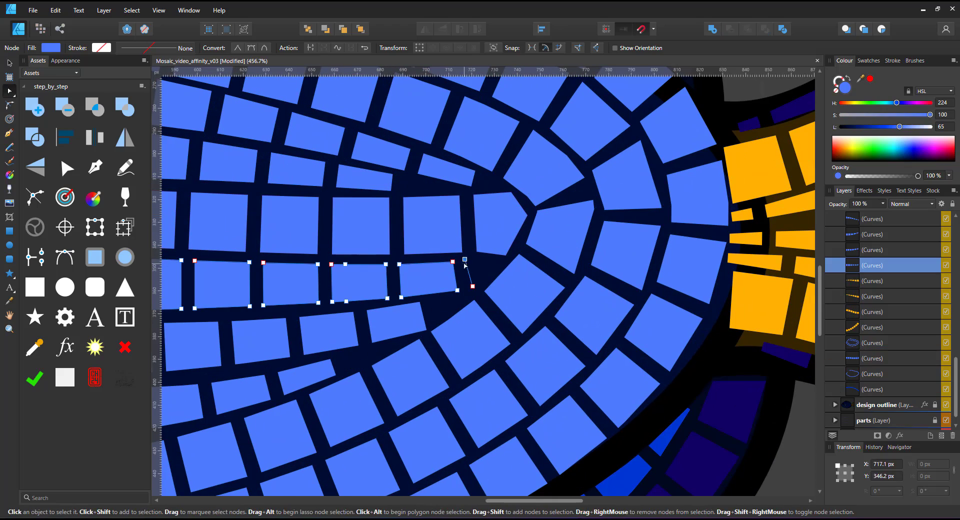
pyautogui.click(418, 309)
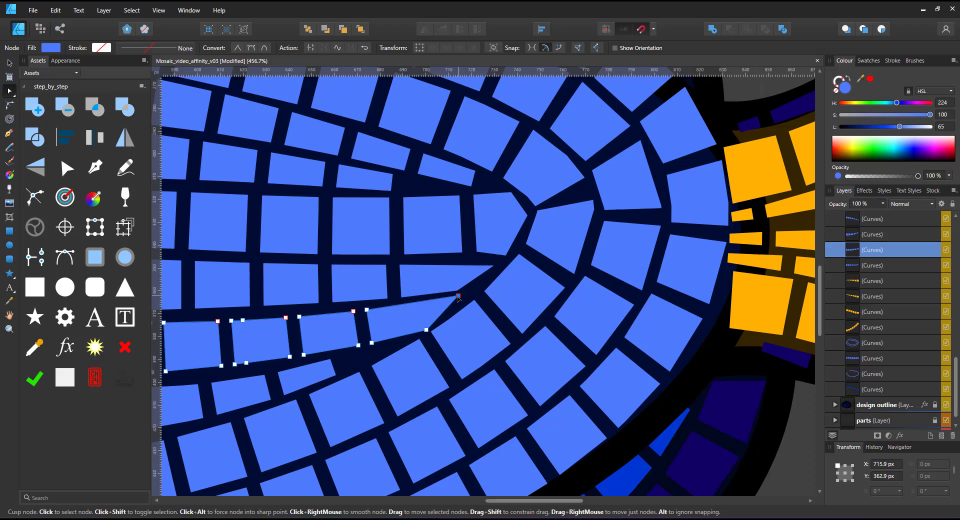
pyautogui.click(320, 372)
pyautogui.moveTo(331, 359); pyautogui.dragTo(388, 346)
# Extend the end tiles of the two light blue filler rows above the central row into the empty space.
pyautogui.click(372, 179)
pyautogui.moveTo(392, 174); pyautogui.dragTo(442, 189)
pyautogui.click(452, 173)
pyautogui.moveTo(476, 171); pyautogui.dragTo(458, 474)
# Adjust the end tiles at the rear of the body and clean up the lower end of the dorsal fin's dark outer row.
pyautogui.click(495, 242)
pyautogui.moveTo(485, 266); pyautogui.dragTo(487, 251)
pyautogui.press('p')
pyautogui.click(556, 285)
pyautogui.click(533, 243)
pyautogui.click(588, 300)
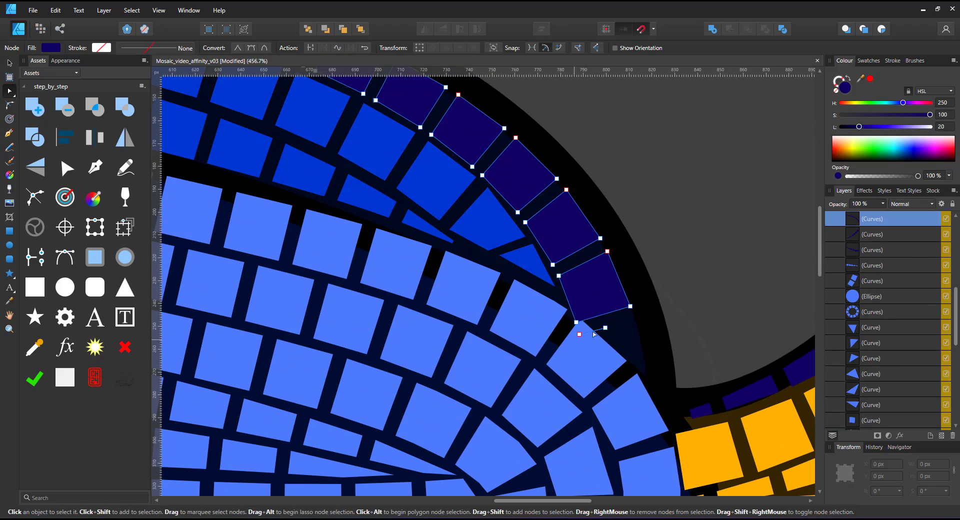
pyautogui.moveTo(577, 322); pyautogui.dragTo(579, 306)
pyautogui.scroll(-3, 567, 244)
pyautogui.click(635, 281)
# Lower the upper corners of the outer body row's tiles beneath the dorsal fin to keep them clear of the dark outline.
pyautogui.scroll(3, 636, 277)
pyautogui.moveTo(555, 216); pyautogui.dragTo(549, 233)
pyautogui.moveTo(413, 173); pyautogui.dragTo(409, 189)
pyautogui.moveTo(320, 200); pyautogui.dragTo(538, 280)
pyautogui.moveTo(424, 192); pyautogui.dragTo(421, 205)
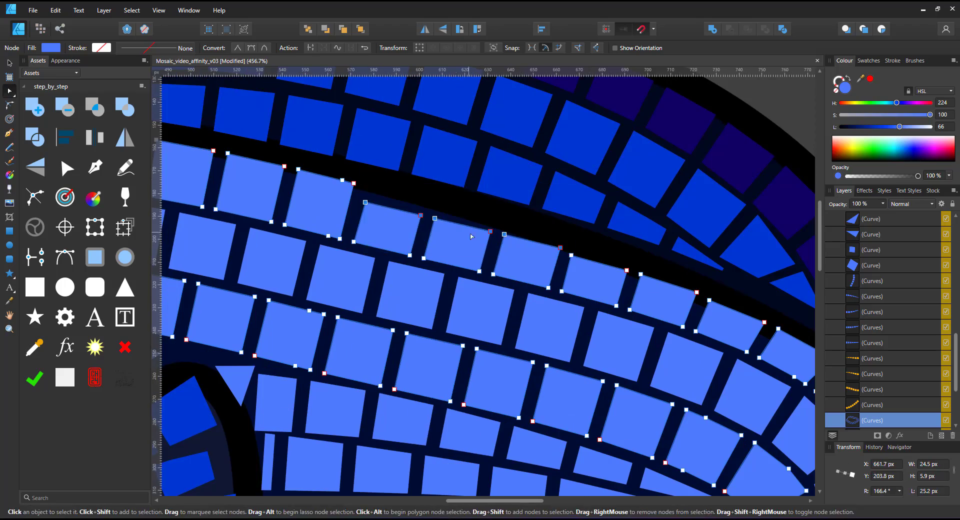
pyautogui.moveTo(365, 195); pyautogui.dragTo(572, 236)
pyautogui.moveTo(289, 149); pyautogui.dragTo(563, 226)
pyautogui.scroll(-1, 564, 227)
pyautogui.click(457, 223)
pyautogui.moveTo(437, 233); pyautogui.dragTo(434, 223)
pyautogui.click(514, 138)
pyautogui.scroll(-4, 511, 156)
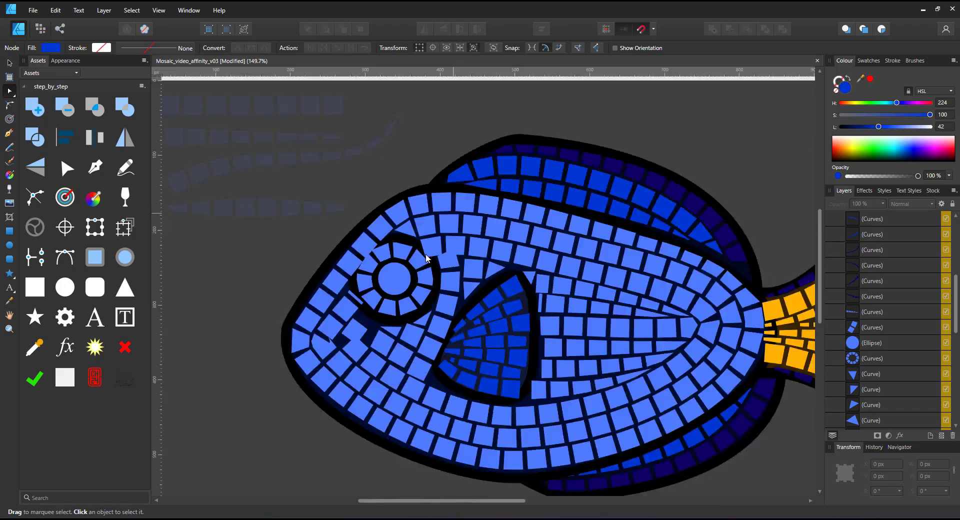
# Simplify the notched tile at the snout in the second body row by deleting extra nodes and repositioning its corners.
pyautogui.click(300, 346)
pyautogui.scroll(3, 300, 348)
pyautogui.moveTo(415, 186); pyautogui.dragTo(442, 161)
pyautogui.click(388, 273)
pyautogui.scroll(2, 360, 328)
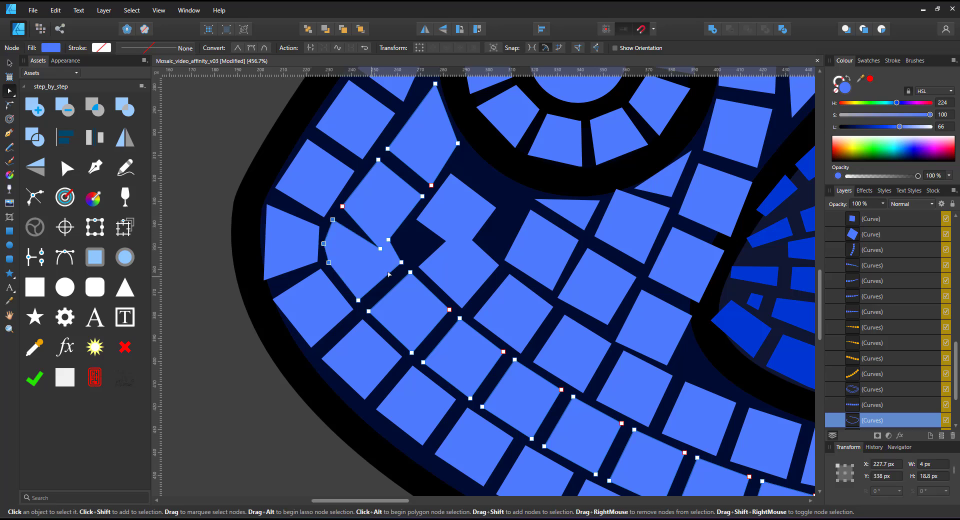
pyautogui.press('Delete')
pyautogui.press('v')
pyautogui.moveTo(383, 191); pyautogui.dragTo(368, 237)
pyautogui.moveTo(409, 205)
pyautogui.mouseDown()
pyautogui.moveTo(384, 189)
pyautogui.moveTo(398, 232)
pyautogui.mouseUp()
# Reshape the overlapping tiles between the snout and the eye into separate tiles that fill the empty space.
pyautogui.press('a')
pyautogui.moveTo(369, 312); pyautogui.dragTo(355, 298)
pyautogui.press('Delete')
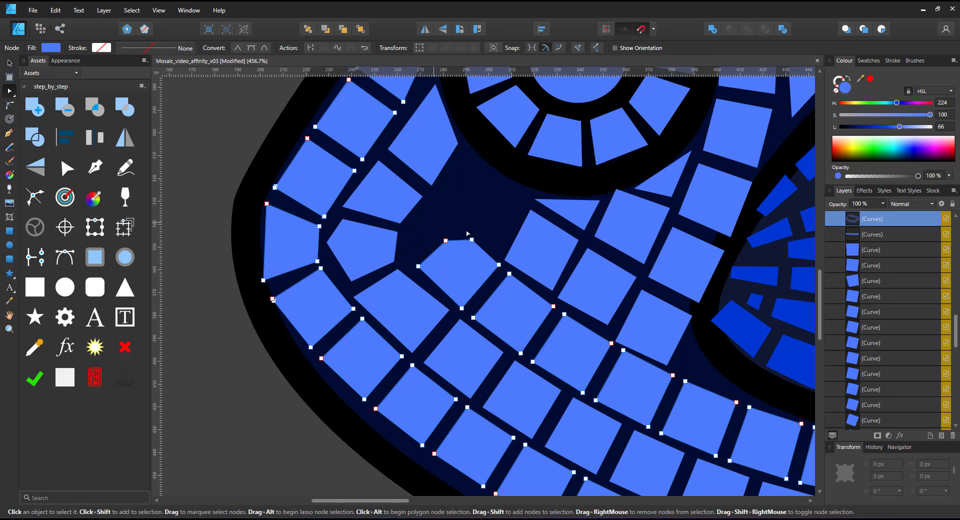
pyautogui.press('v')
pyautogui.moveTo(382, 192); pyautogui.dragTo(451, 218)
pyautogui.moveTo(495, 186); pyautogui.dragTo(470, 173)
pyautogui.press('a')
pyautogui.hotkey('ctrl', 'z')
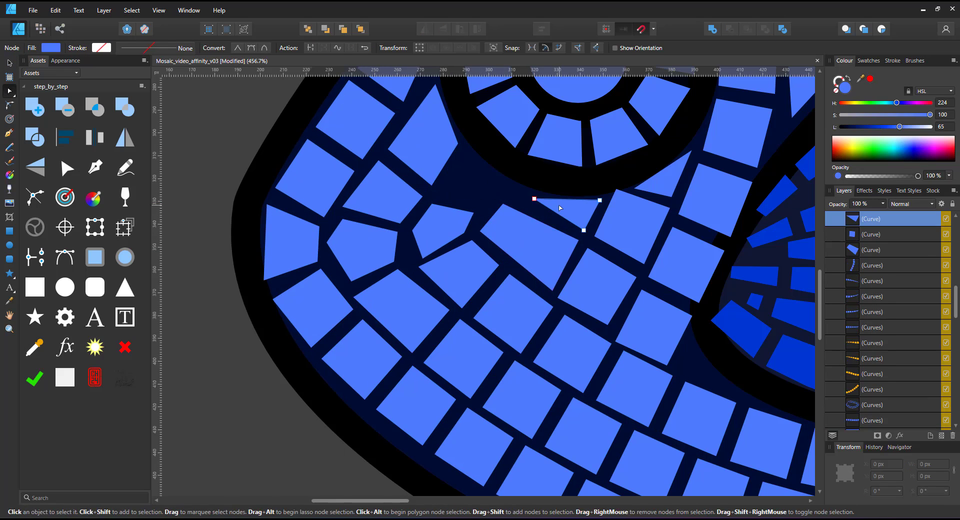
pyautogui.hotkey('ctrl', 'shift', 'z')
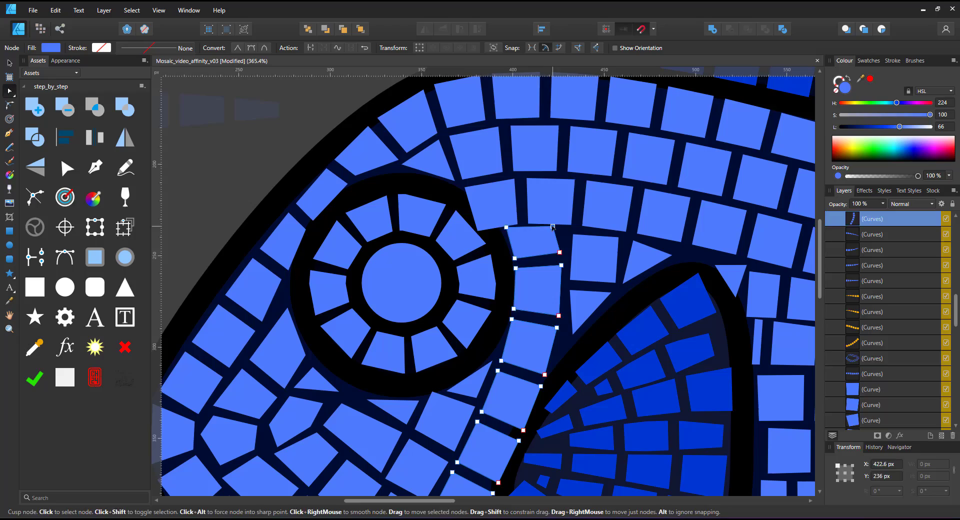
# Adjust the upper corners of the tiles just behind the eye to even out the gaps.
pyautogui.click(596, 259)
pyautogui.moveTo(573, 235); pyautogui.dragTo(574, 229)
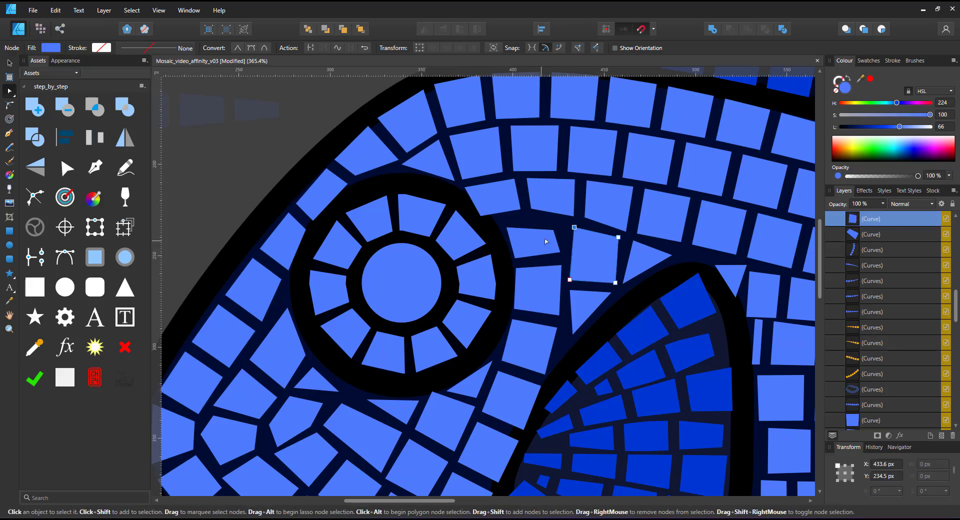
pyautogui.click(537, 290)
# Reshape the two-tile cluster between the eye and the pectoral fin so its corners fill the surrounding gap.
pyautogui.scroll(-6, 467, 289)
pyautogui.scroll(7, 487, 365)
pyautogui.moveTo(349, 272); pyautogui.dragTo(384, 291)
pyautogui.click(367, 169)
pyautogui.moveTo(379, 206); pyautogui.dragTo(388, 234)
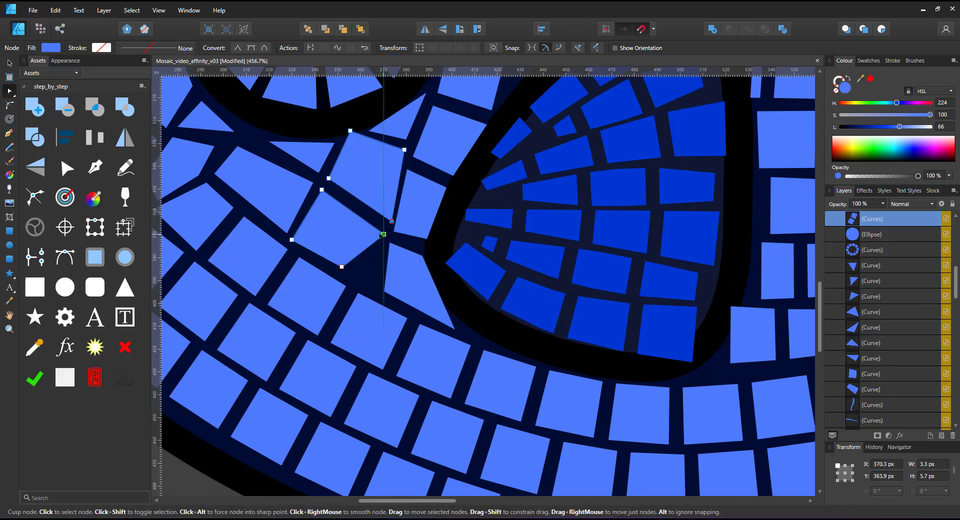
pyautogui.scroll(-5, 400, 238)
pyautogui.scroll(5, 528, 169)
# Clean up the pectoral fin's tile rows, including the leftover sliver at the tail-side end of the second-lowest row.
pyautogui.click(537, 208)
pyautogui.moveTo(459, 156); pyautogui.dragTo(508, 246)
pyautogui.click(528, 345)
pyautogui.click(510, 411)
pyautogui.click(401, 353)
pyautogui.click(403, 302)
pyautogui.moveTo(437, 280); pyautogui.dragTo(470, 359)
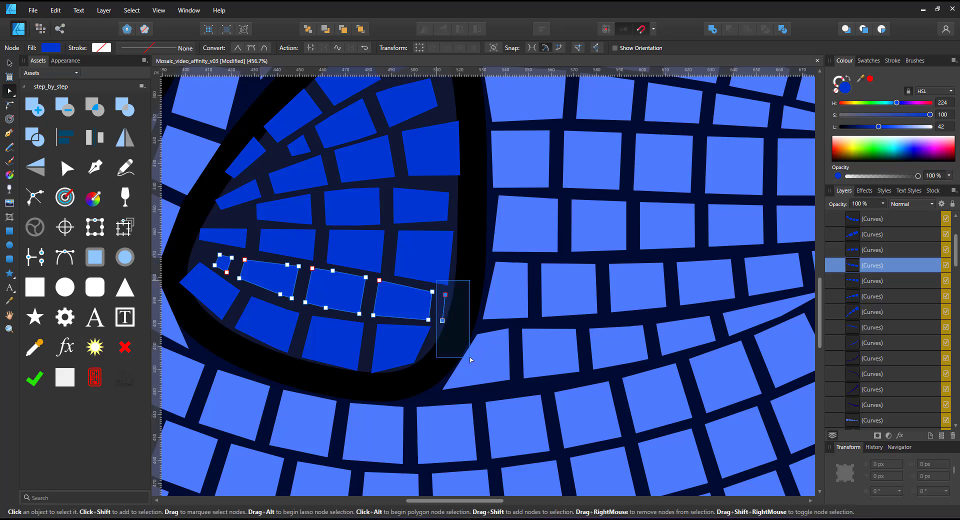
pyautogui.scroll(-8, 434, 153)
pyautogui.scroll(7, 632, 93)
pyautogui.click(530, 168)
pyautogui.click(493, 143)
pyautogui.scroll(-7, 537, 204)
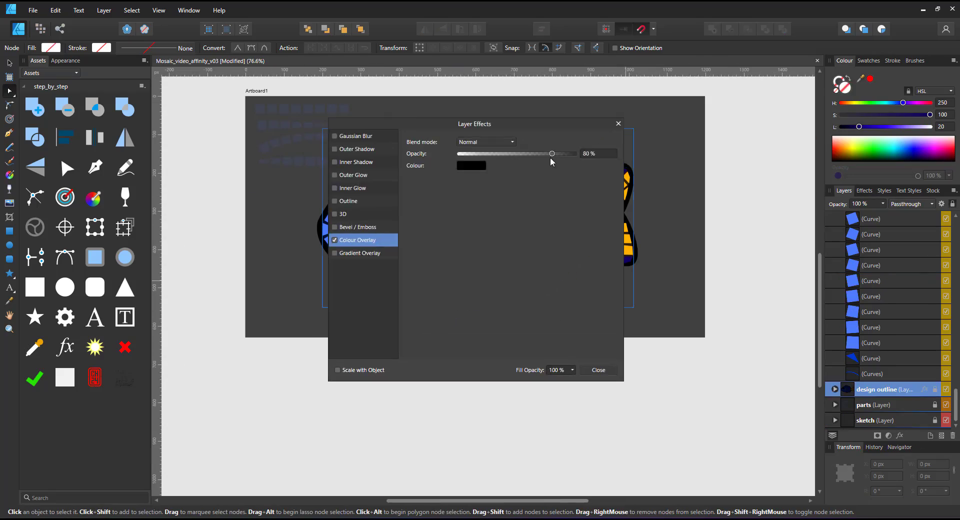
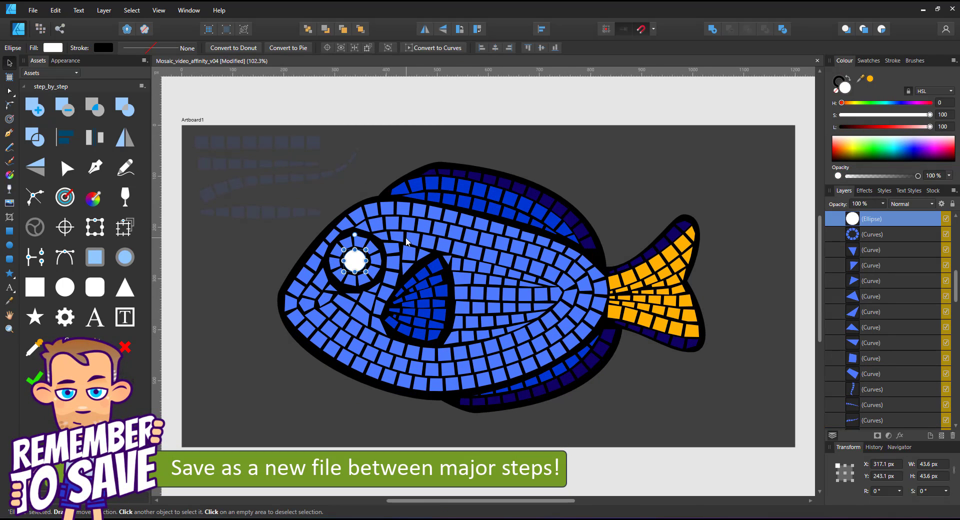
# Duplicate the white eye circle above the fish, resize the copy to 25 × 25 px and copy it into a set of swatches.
pyautogui.hotkey('ctrl', 'd')
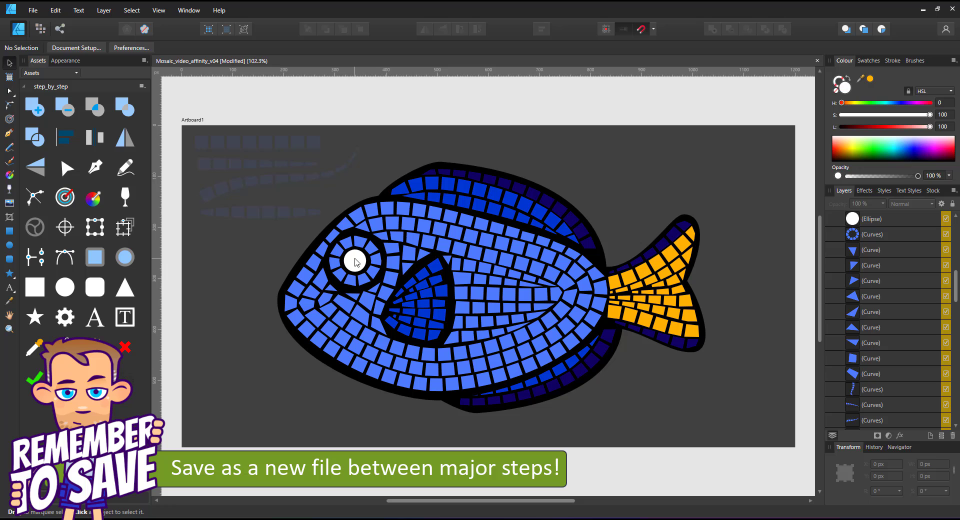
pyautogui.moveTo(355, 261); pyautogui.dragTo(579, 148)
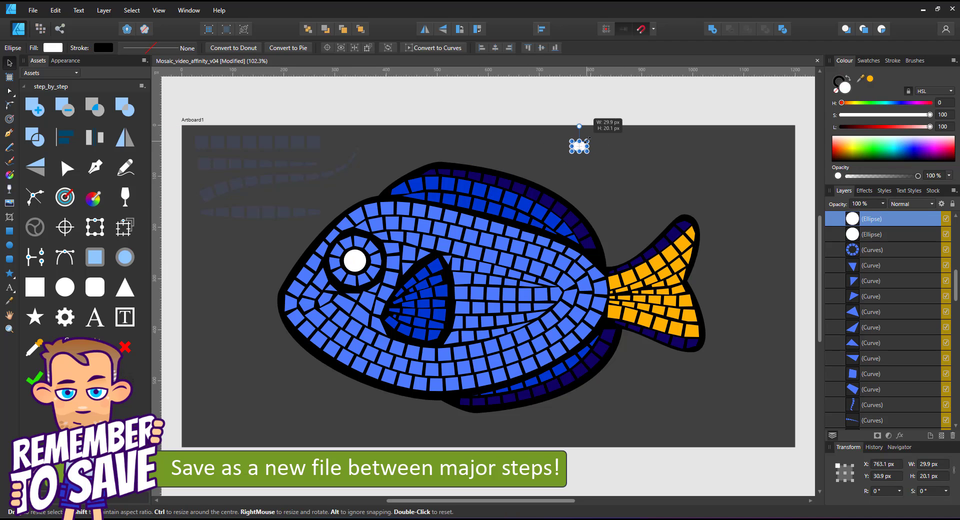
pyautogui.scroll(4, 576, 139)
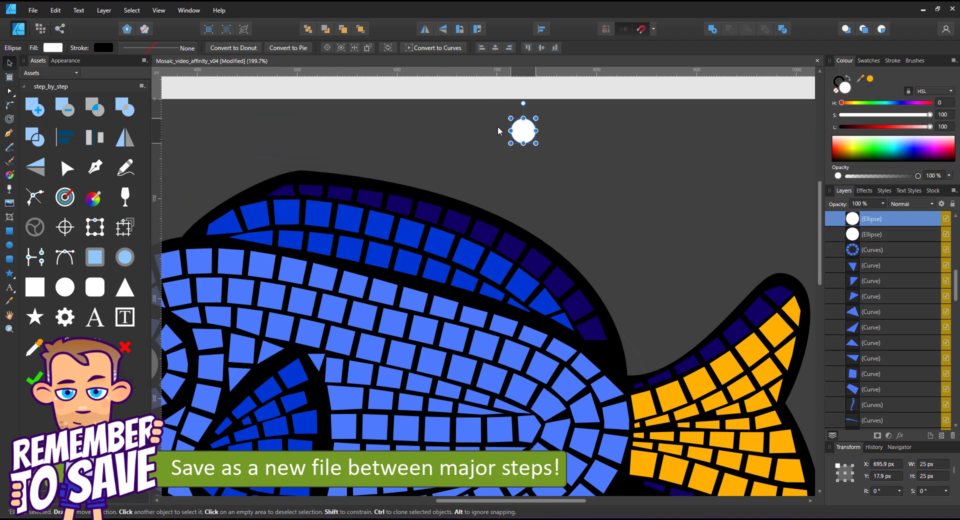
pyautogui.moveTo(526, 130); pyautogui.dragTo(598, 137)
pyautogui.moveTo(598, 139); pyautogui.dragTo(728, 142)
pyautogui.moveTo(632, 172)
pyautogui.mouseDown()
pyautogui.moveTo(589, 184)
pyautogui.moveTo(573, 175)
pyautogui.mouseUp()
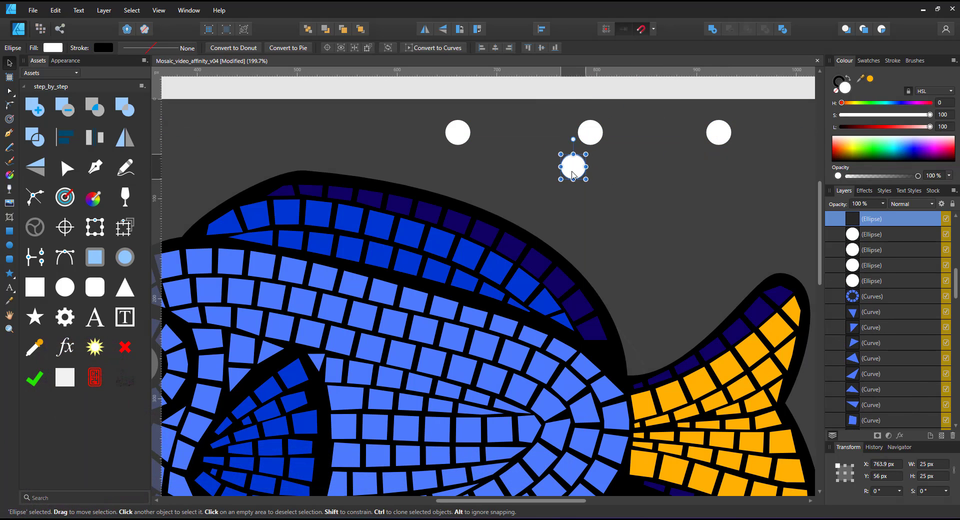
pyautogui.moveTo(649, 171); pyautogui.dragTo(558, 168)
# Fill the lower swatch circle with the tail's orange-yellow and place two copies beside it in a row.
pyautogui.press('i')
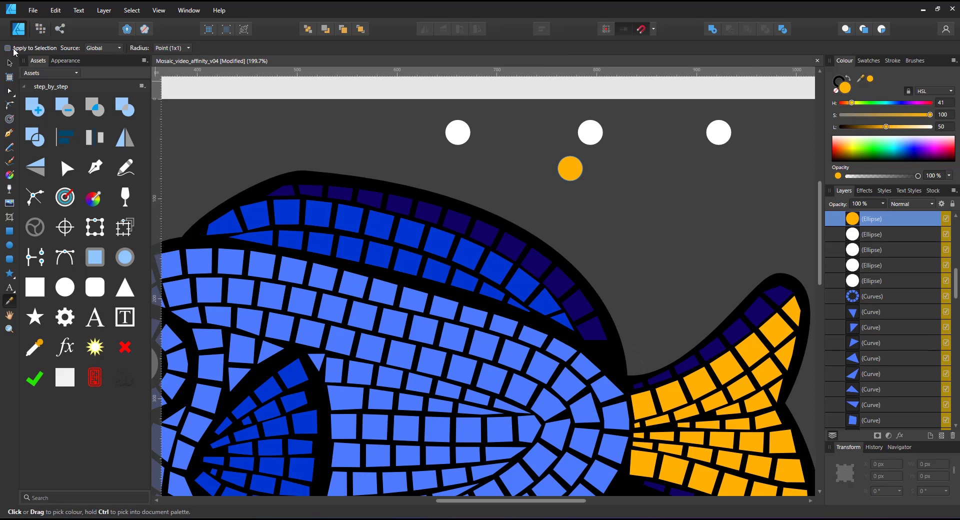
pyautogui.click(9, 63)
pyautogui.hotkey('ctrl', 'z')
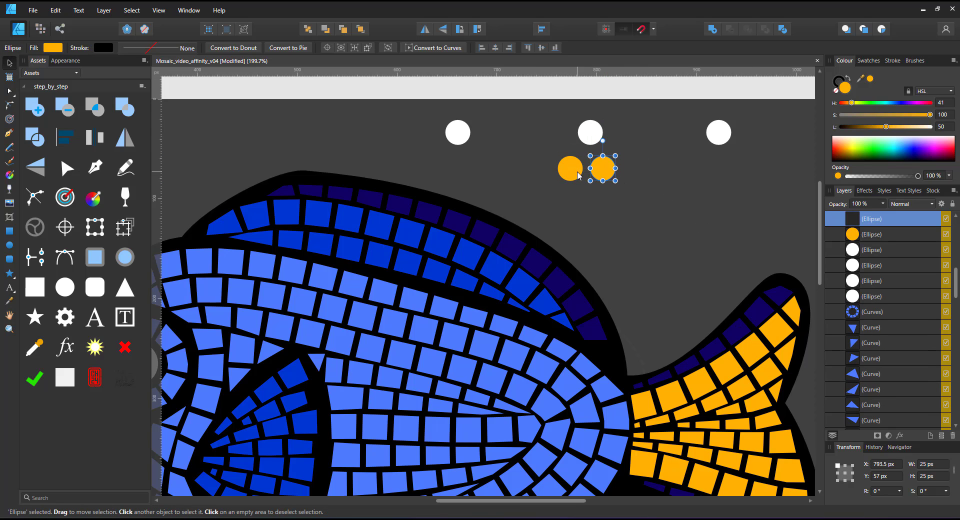
pyautogui.moveTo(615, 168); pyautogui.dragTo(627, 167)
# Recolour the first circle yellow and the third to hue 28, and add a pale yellow copy with hue 51 and lightness 77.
pyautogui.click(572, 169)
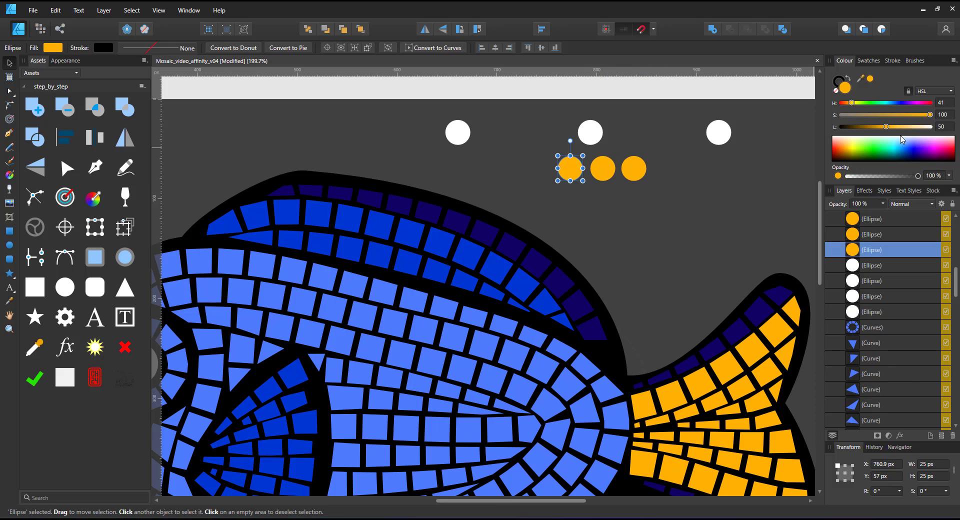
pyautogui.click(634, 168)
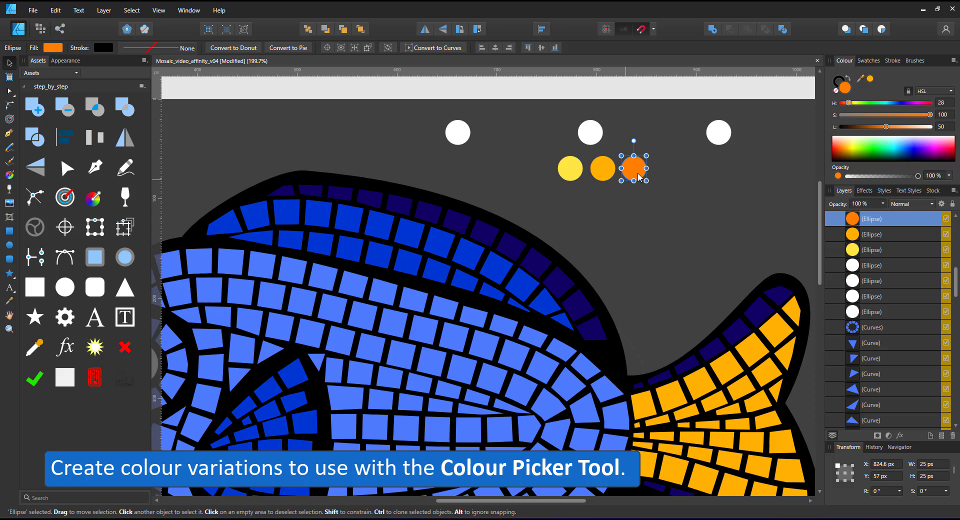
pyautogui.moveTo(571, 169); pyautogui.dragTo(549, 175)
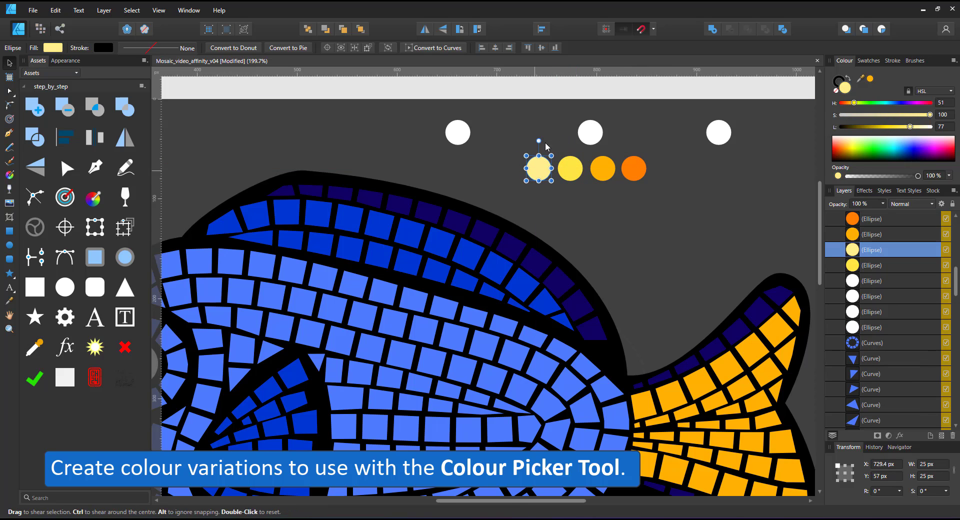
# Fill one white swatch circle with the body's light blue and another with the fin's medium blue, placing them near each other.
pyautogui.click(457, 133)
pyautogui.click(590, 132)
pyautogui.press('i')
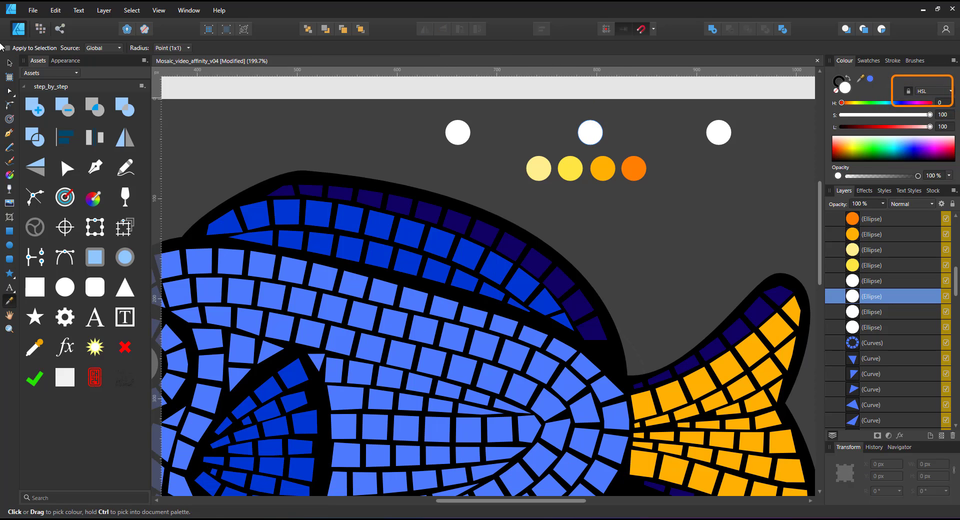
pyautogui.click(9, 63)
pyautogui.click(871, 79)
pyautogui.moveTo(720, 132); pyautogui.dragTo(662, 132)
pyautogui.press('i')
pyautogui.click(9, 63)
# Duplicate the blue circles and vary their colours to add a more violet blue and two darker blues.
pyautogui.moveTo(591, 133); pyautogui.dragTo(627, 133)
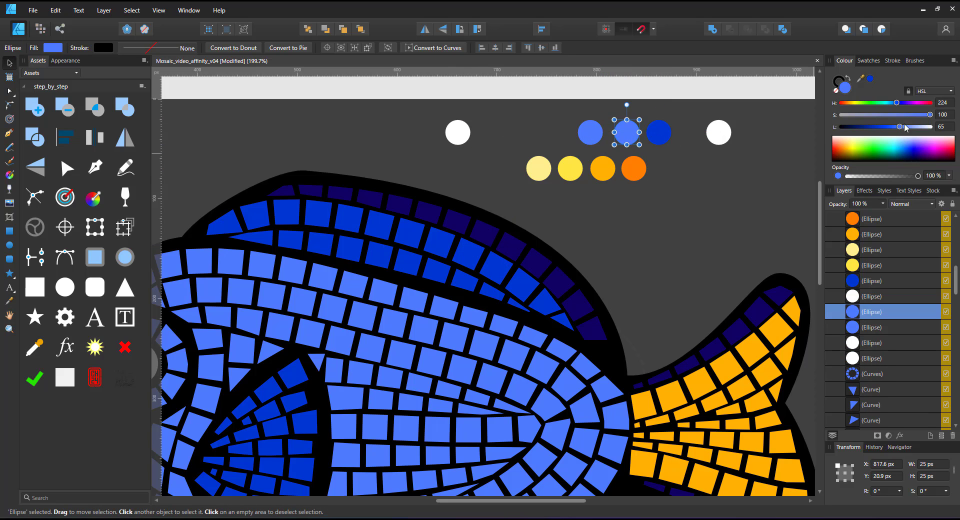
pyautogui.moveTo(896, 127); pyautogui.dragTo(899, 128)
pyautogui.moveTo(658, 132); pyautogui.dragTo(725, 133)
pyautogui.moveTo(878, 128); pyautogui.dragTo(861, 127)
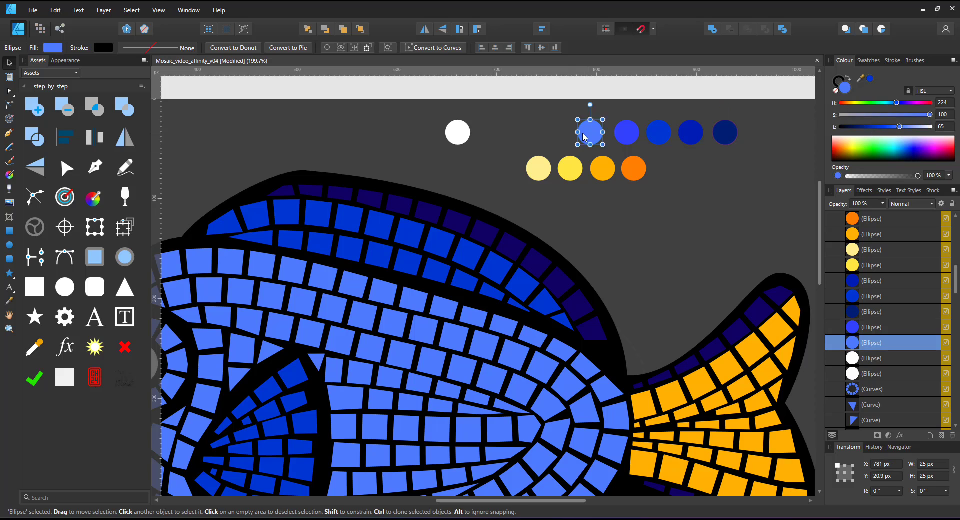
# Add two progressively lighter copies of the light blue circle and place the white circle at the start of the row.
pyautogui.moveTo(591, 133); pyautogui.dragTo(556, 133)
pyautogui.moveTo(898, 127); pyautogui.dragTo(908, 127)
pyautogui.moveTo(556, 133); pyautogui.dragTo(524, 133)
pyautogui.moveTo(907, 127); pyautogui.dragTo(915, 127)
pyautogui.moveTo(458, 133); pyautogui.dragTo(492, 133)
# Duplicate the four yellow-orange circles beside the originals and fill the copies with the dorsal fin's dark indigo.
pyautogui.moveTo(515, 152); pyautogui.dragTo(656, 188)
pyautogui.moveTo(642, 179)
pyautogui.mouseDown()
pyautogui.moveTo(646, 191)
pyautogui.moveTo(785, 181)
pyautogui.mouseUp()
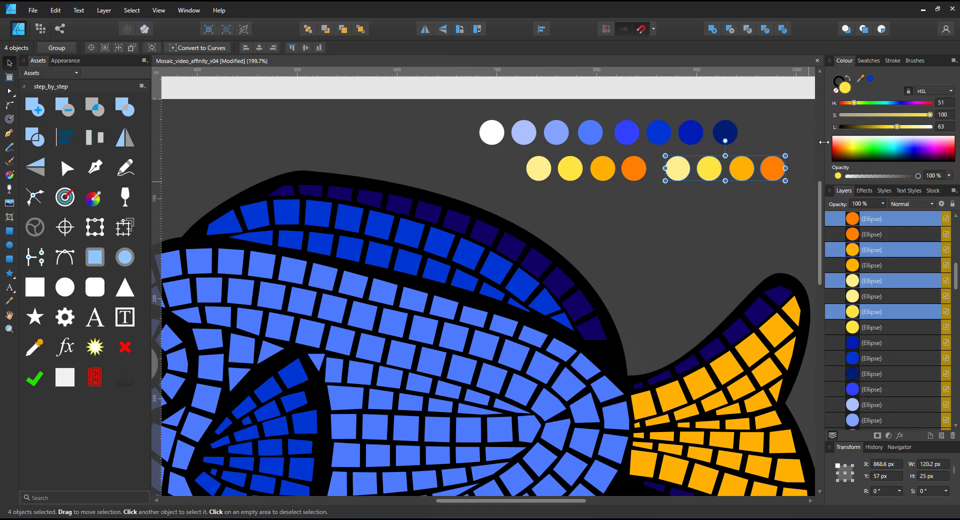
pyautogui.press('i')
pyautogui.click(510, 244)
pyautogui.press('v')
# Vary the indigo circles by setting the first to lightness 38, brightening the second and darkening the fourth.
pyautogui.click(678, 169)
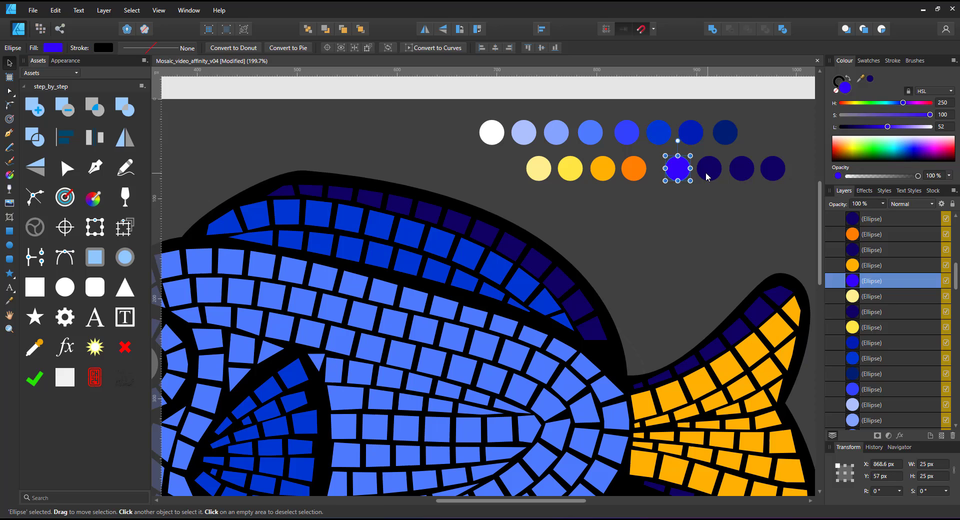
pyautogui.click(707, 172)
pyautogui.moveTo(859, 127); pyautogui.dragTo(874, 127)
pyautogui.click(773, 170)
pyautogui.moveTo(859, 128); pyautogui.dragTo(847, 128)
pyautogui.click(710, 168)
pyautogui.click(677, 169)
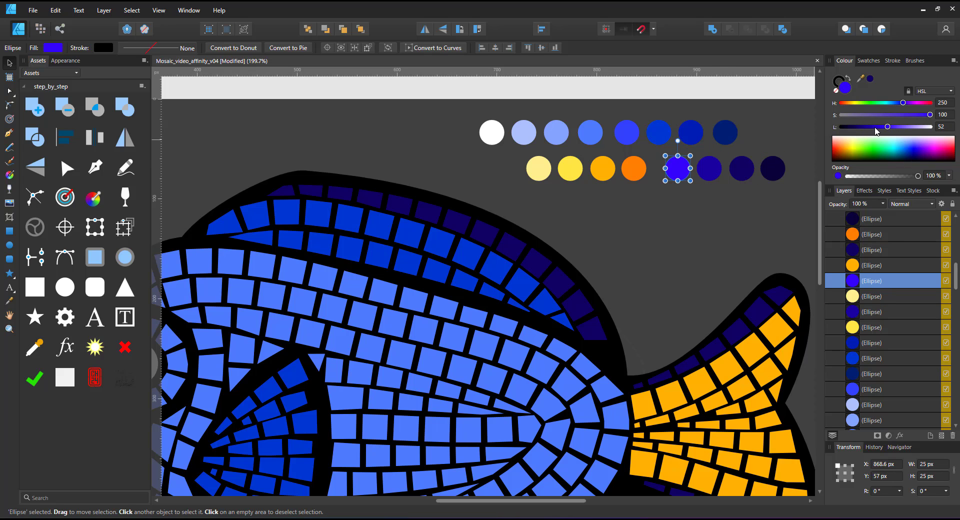
pyautogui.click(685, 201)
pyautogui.scroll(-5, 681, 247)
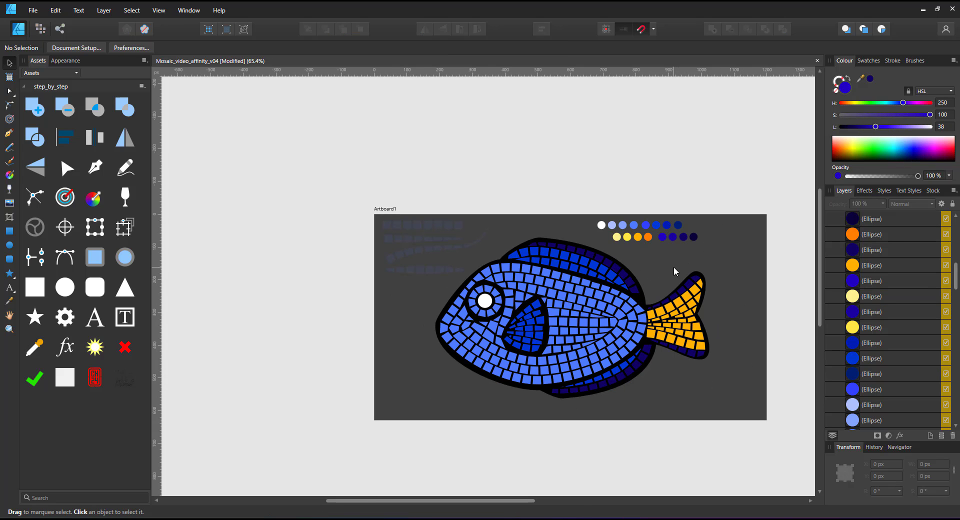
# Select all 16 swatch circles and scale the palette down to 256.5 px wide.
pyautogui.scroll(4, 674, 262)
pyautogui.scroll(-2, 545, 263)
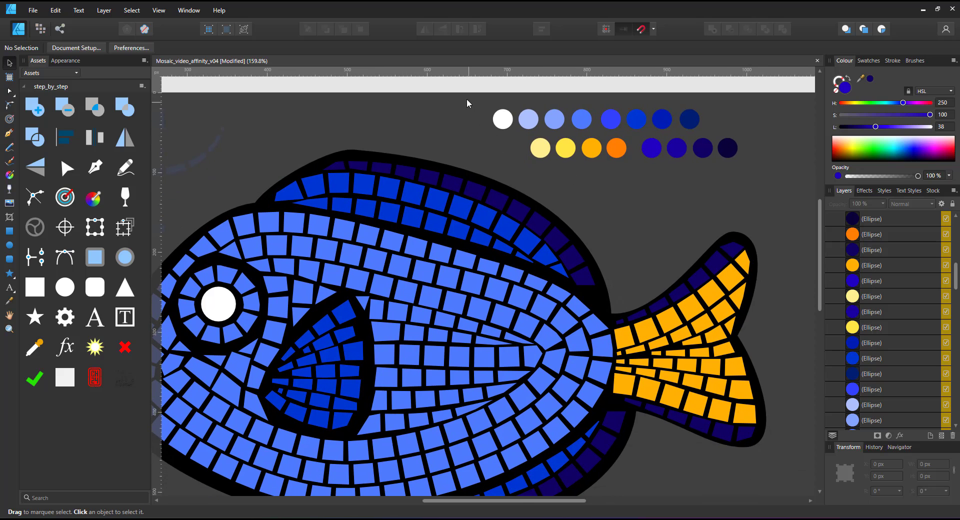
pyautogui.moveTo(467, 98); pyautogui.dragTo(687, 153)
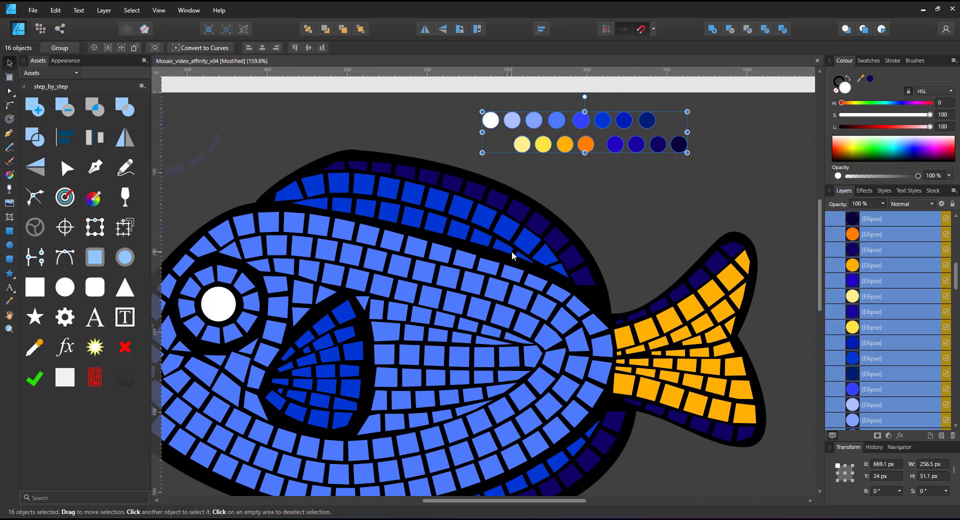
# Recolour the dorsal fin's outer tile row with the brightest indigo sampled from the swatch palette.
pyautogui.click(482, 184)
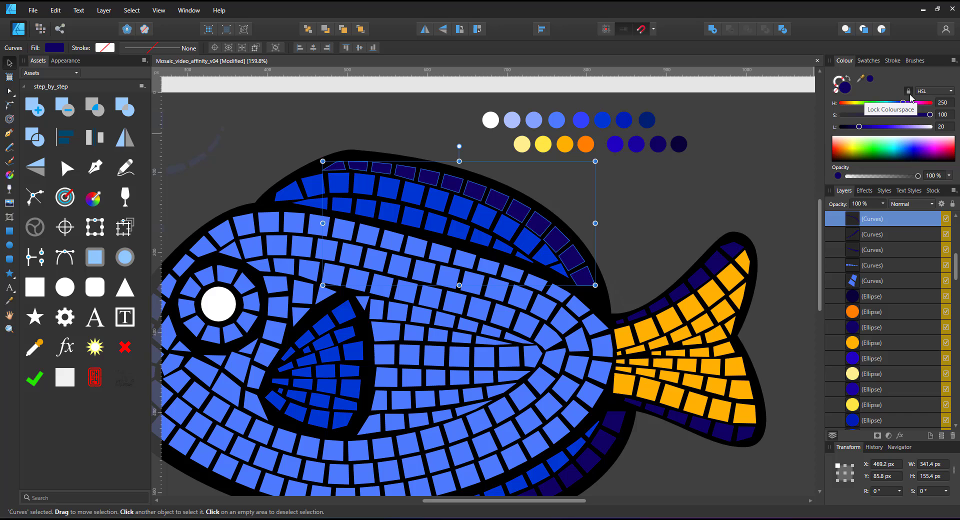
pyautogui.moveTo(860, 79); pyautogui.dragTo(611, 119)
pyautogui.moveTo(631, 149); pyautogui.dragTo(631, 148)
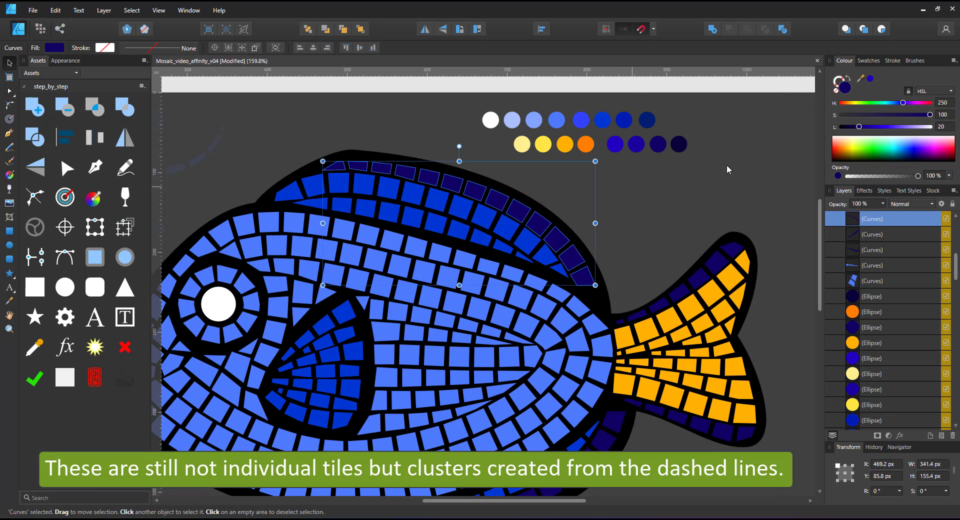
pyautogui.click(870, 82)
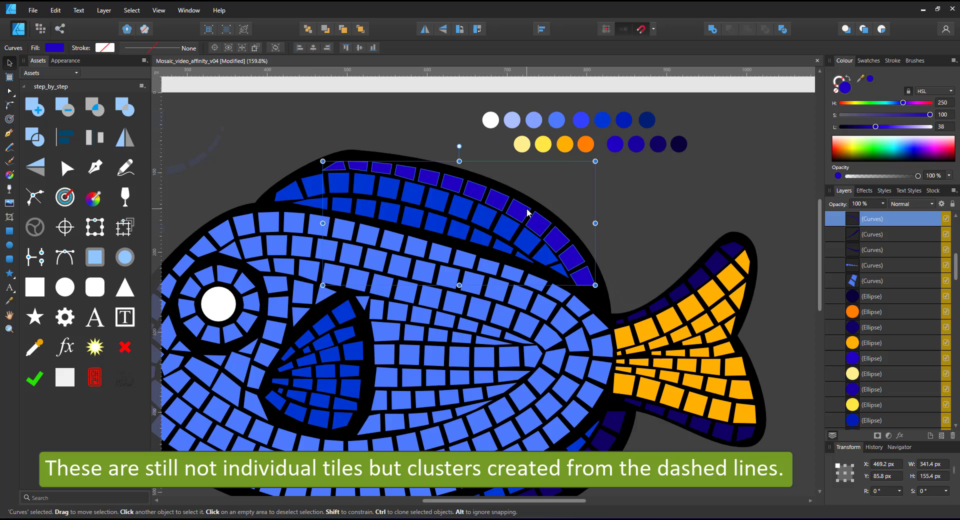
# Select all of the fish's tile shapes and break them into individual tiles with the Boolean Divide operation.
pyautogui.hotkey('ctrl', '0')
pyautogui.moveTo(253, 419); pyautogui.dragTo(684, 185)
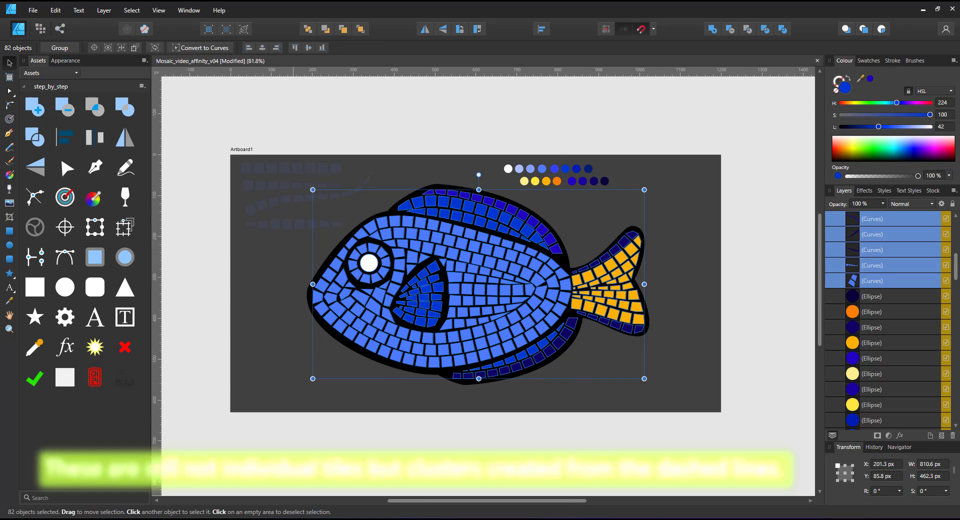
pyautogui.click(783, 30)
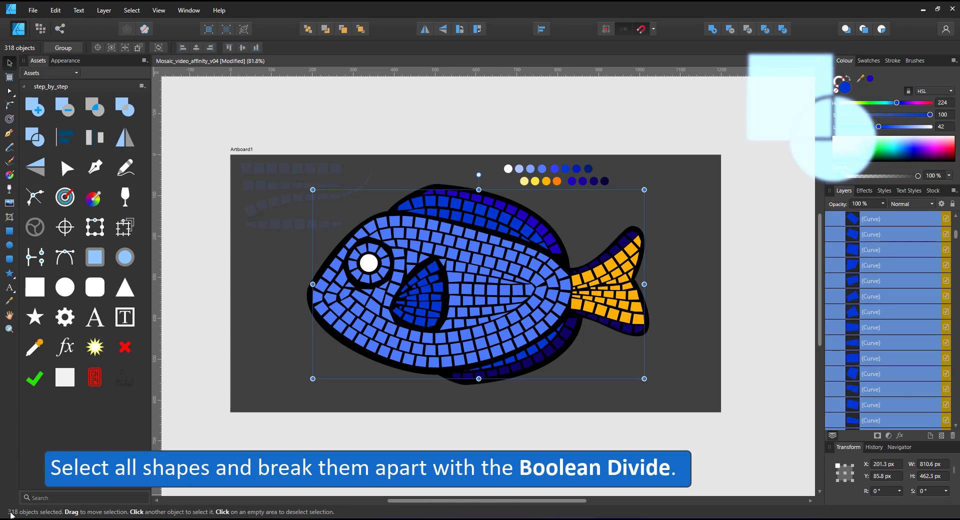
# Recolour seven scattered tiles at the base of the tail with the orange swatch.
pyautogui.click(657, 211)
pyautogui.scroll(5, 657, 211)
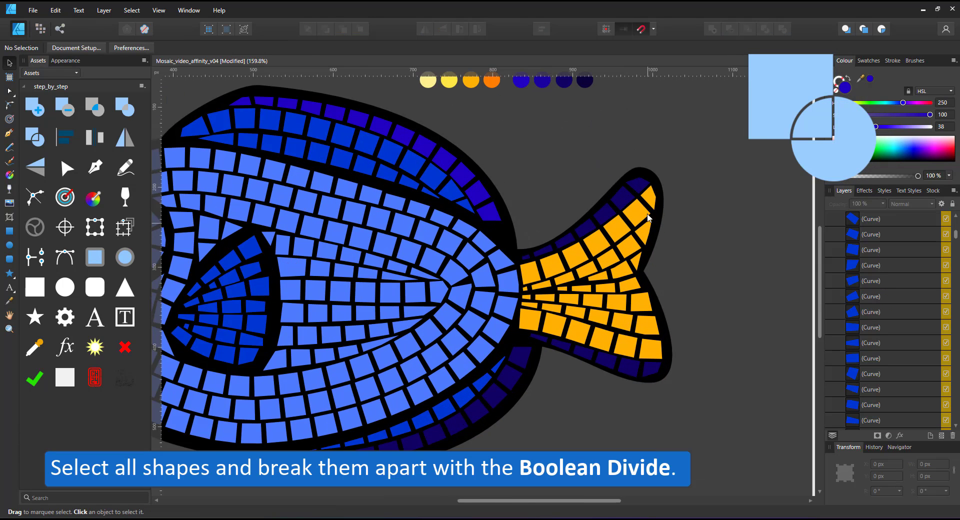
pyautogui.click(9, 301)
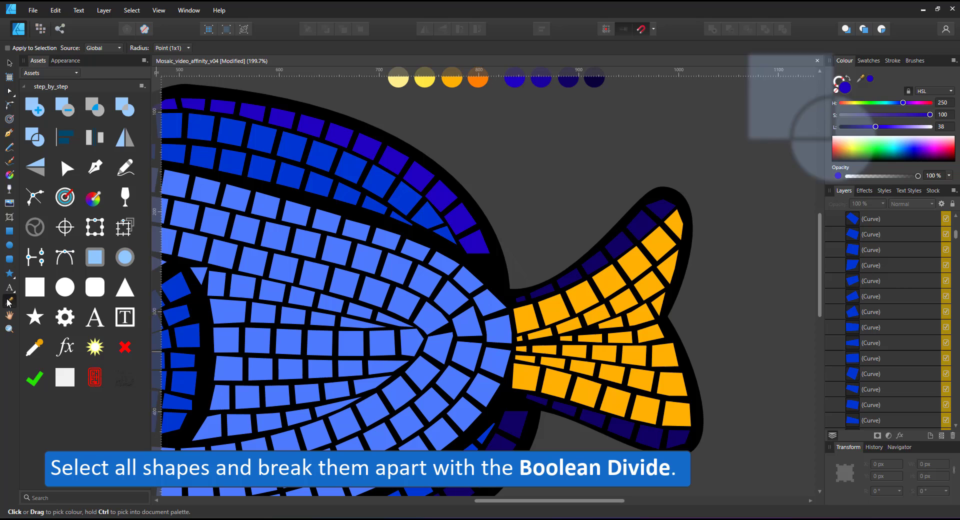
pyautogui.moveTo(656, 204); pyautogui.dragTo(684, 232)
pyautogui.press('v')
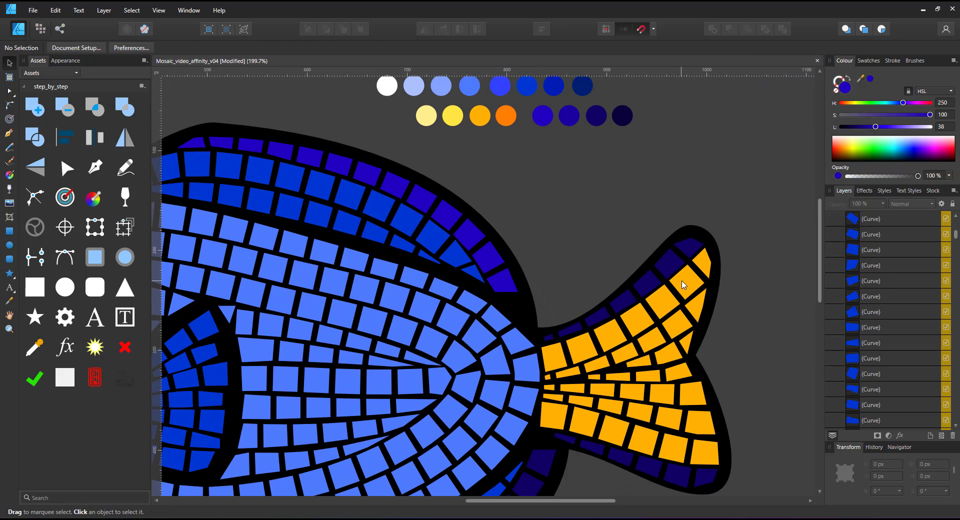
pyautogui.click(685, 284)
pyautogui.click(548, 361)
pyautogui.keyDown('shift'); pyautogui.click(548, 377); pyautogui.keyUp('shift')
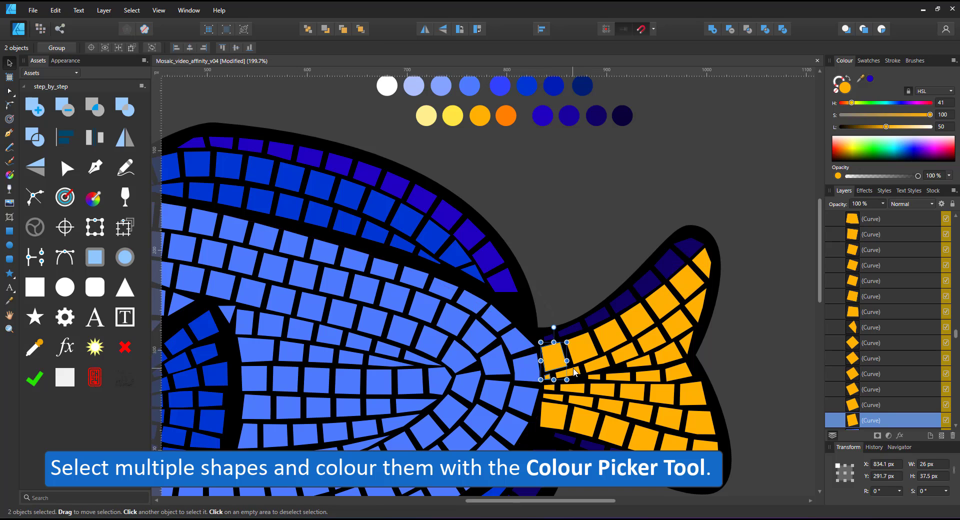
pyautogui.keyDown('shift'); pyautogui.click(567, 425); pyautogui.keyUp('shift')
pyautogui.keyDown('shift'); pyautogui.click(613, 425); pyautogui.keyUp('shift')
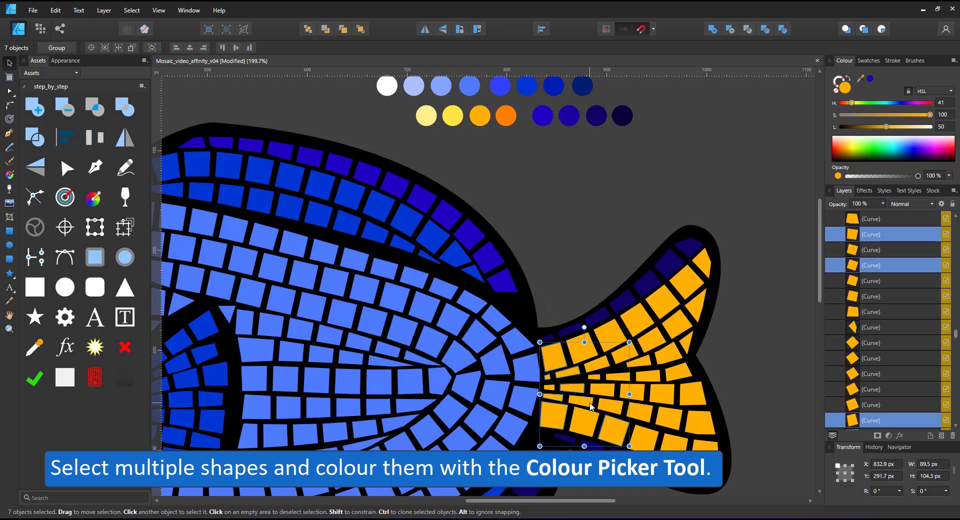
pyautogui.press('i')
pyautogui.click(506, 116)
# Recolour a scattered group of tiles in the middle of the tail with the bright yellow swatch.
pyautogui.press('v')
pyautogui.click(618, 377)
pyautogui.keyDown('shift'); pyautogui.click(633, 392); pyautogui.keyUp('shift')
pyautogui.keyDown('shift'); pyautogui.click(640, 412); pyautogui.keyUp('shift')
pyautogui.keyDown('shift'); pyautogui.click(648, 441); pyautogui.keyUp('shift')
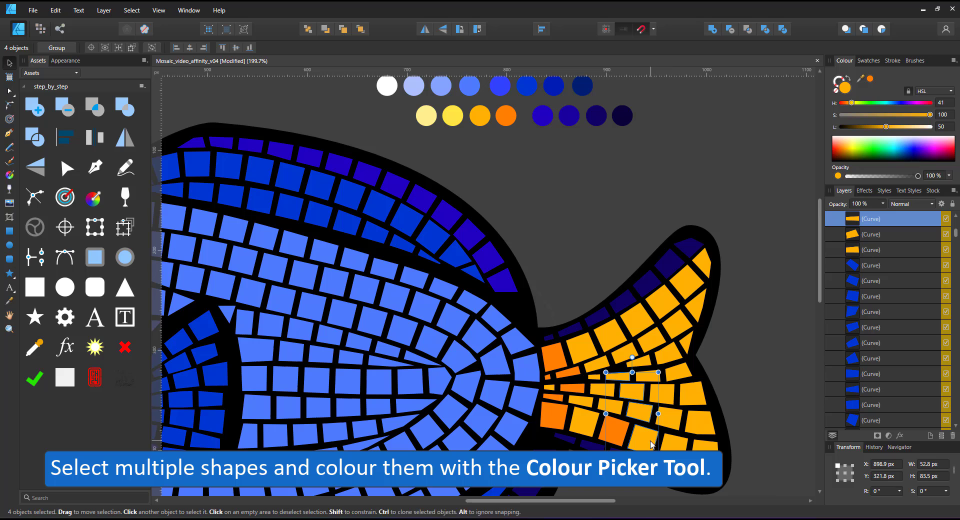
pyautogui.click(10, 301)
pyautogui.click(453, 116)
# Recolour the 12 tiles along the tail's outer end with the pale yellow swatch.
pyautogui.click(10, 64)
pyautogui.moveTo(766, 464); pyautogui.dragTo(650, 222)
pyautogui.keyDown('shift'); pyautogui.click(677, 261); pyautogui.keyUp('shift')
pyautogui.keyDown('shift'); pyautogui.click(689, 248); pyautogui.keyUp('shift')
pyautogui.click(9, 301)
pyautogui.click(426, 116)
# Recolour tiles along the tail's upper indigo edge with the brightest indigo swatch.
pyautogui.click(10, 63)
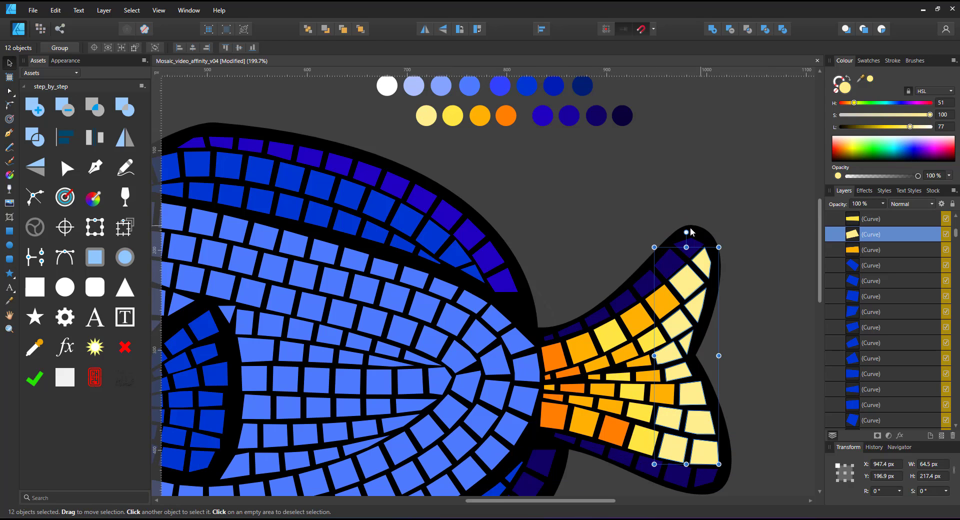
pyautogui.click(624, 302)
pyautogui.keyDown('shift'); pyautogui.click(646, 284); pyautogui.keyUp('shift')
pyautogui.keyDown('shift'); pyautogui.click(669, 264); pyautogui.keyUp('shift')
pyautogui.press('i')
pyautogui.click(543, 116)
# Recolour tiles on the tail's lower indigo edge with the second indigo swatch and its tip tile with the darkest indigo.
pyautogui.press('v')
pyautogui.click(620, 456)
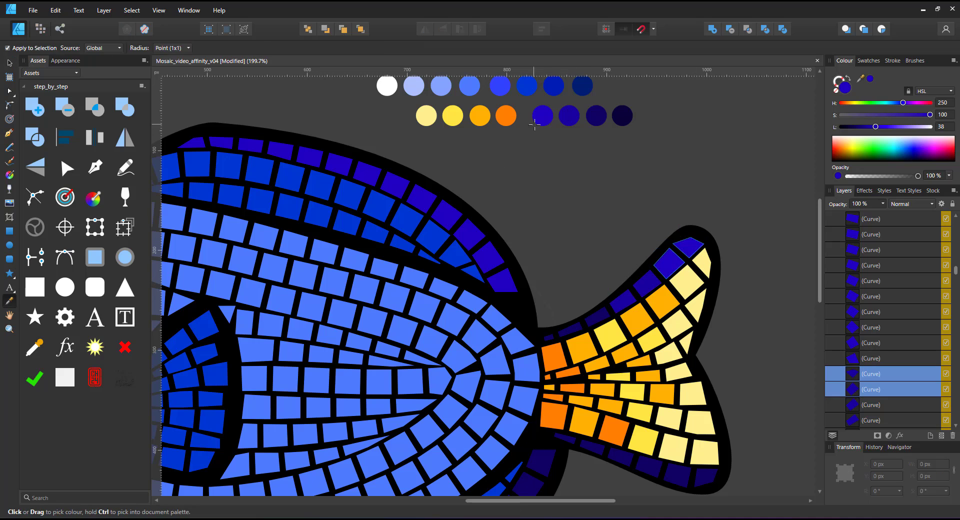
pyautogui.keyDown('shift'); pyautogui.click(650, 467); pyautogui.keyUp('shift')
pyautogui.press('i')
pyautogui.click(569, 116)
pyautogui.press('v')
pyautogui.click(707, 477)
pyautogui.press('i')
pyautogui.click(622, 115)
# Recolour some inner tiles of the pectoral fin with the medium blue swatch and its outer tiles with the palest blue.
pyautogui.press('v')
pyautogui.scroll(-2, 402, 475)
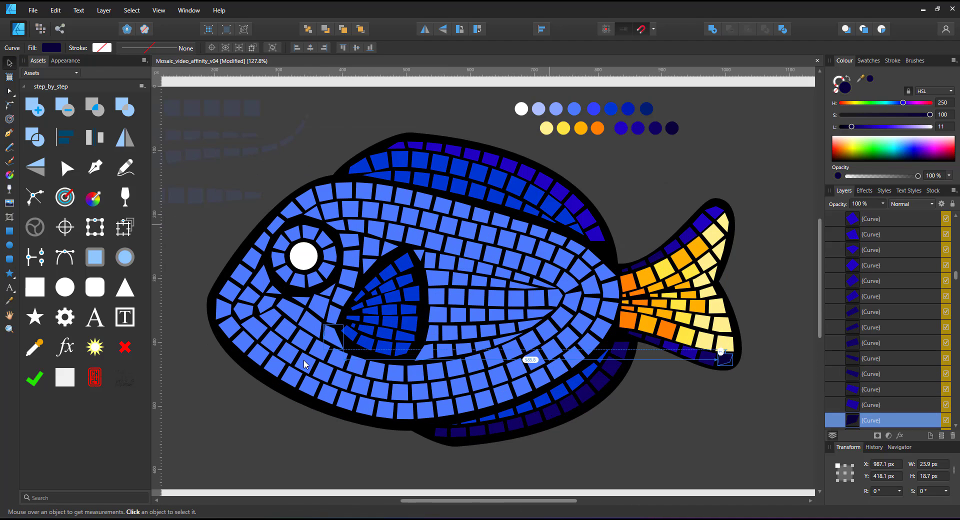
pyautogui.click(390, 333)
pyautogui.keyDown('shift'); pyautogui.click(389, 351); pyautogui.keyUp('shift')
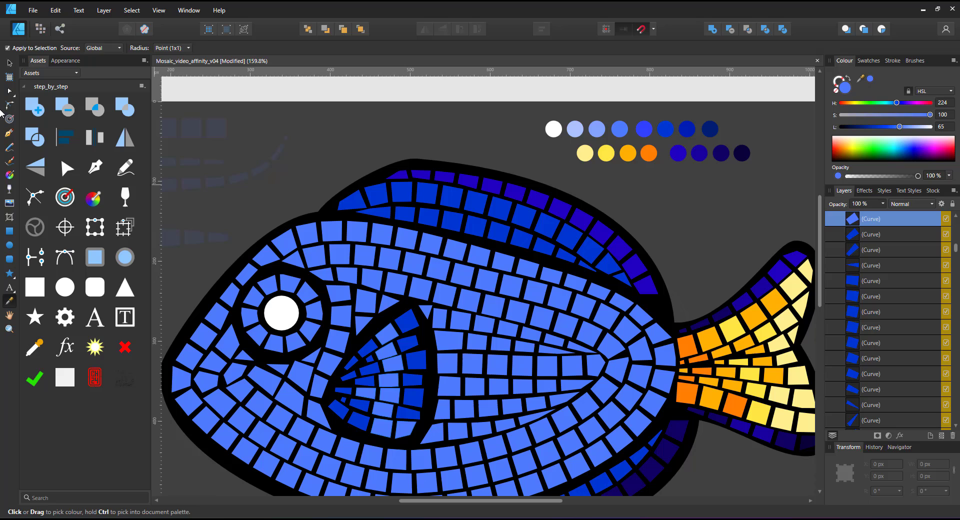
pyautogui.click(10, 63)
pyautogui.click(406, 320)
pyautogui.keyDown('shift'); pyautogui.click(416, 360); pyautogui.keyUp('shift')
pyautogui.click(9, 301)
pyautogui.click(575, 129)
# Recolour the ring of tiles around the eye with the third indigo swatch.
pyautogui.click(9, 63)
pyautogui.click(253, 299)
pyautogui.keyDown('shift'); pyautogui.click(250, 316); pyautogui.keyUp('shift')
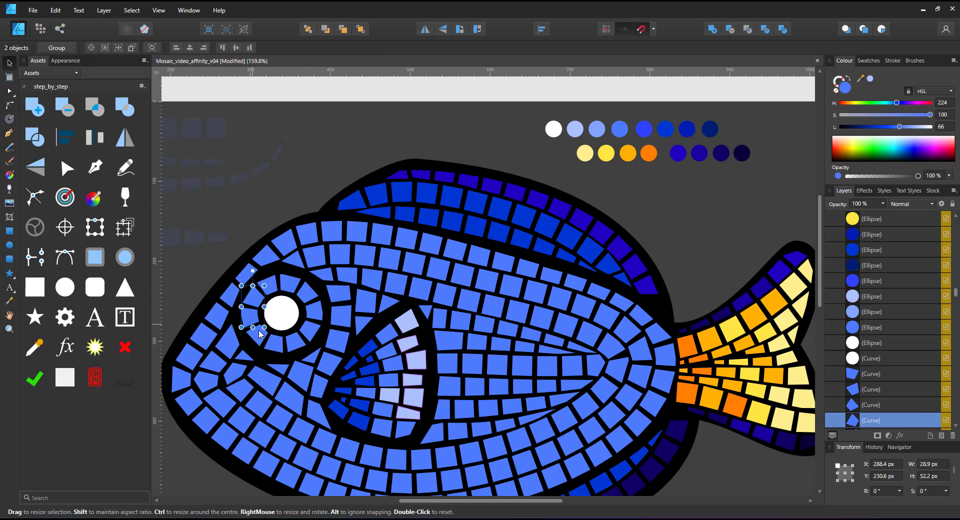
pyautogui.keyDown('shift'); pyautogui.click(258, 334); pyautogui.keyUp('shift')
pyautogui.keyDown('shift'); pyautogui.click(290, 283); pyautogui.keyUp('shift')
pyautogui.click(10, 301)
pyautogui.click(720, 154)
# Vary individual tiles in the eye ring with the second, darkest and brightest indigo swatches.
pyautogui.click(10, 63)
pyautogui.click(253, 298)
pyautogui.keyDown('shift'); pyautogui.click(290, 284); pyautogui.keyUp('shift')
pyautogui.click(10, 301)
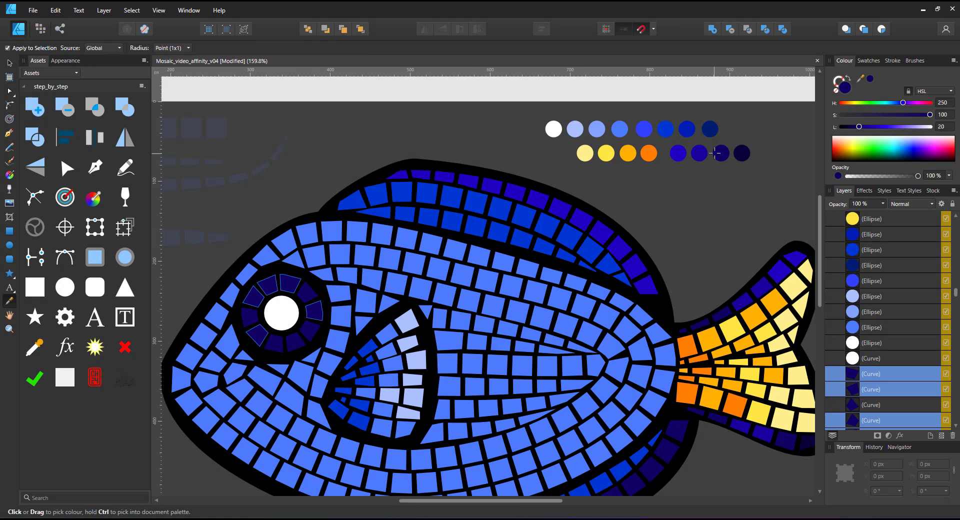
pyautogui.click(699, 153)
pyautogui.click(10, 63)
pyautogui.click(295, 343)
pyautogui.click(9, 301)
pyautogui.click(742, 153)
pyautogui.click(268, 284)
pyautogui.click(678, 153)
# Recolour the body's upper tile rows above and behind the eye with the second indigo swatch.
pyautogui.moveTo(293, 205); pyautogui.dragTo(429, 279)
pyautogui.keyDown('shift'); pyautogui.click(528, 268); pyautogui.keyUp('shift')
pyautogui.click(10, 301)
pyautogui.click(699, 153)
pyautogui.click(10, 63)
# Recolour the rear tiles of the body's upper rows towards the tail with the darkest indigo swatch.
pyautogui.click(10, 301)
pyautogui.click(438, 269)
pyautogui.keyDown('shift'); pyautogui.click(641, 317); pyautogui.keyUp('shift')
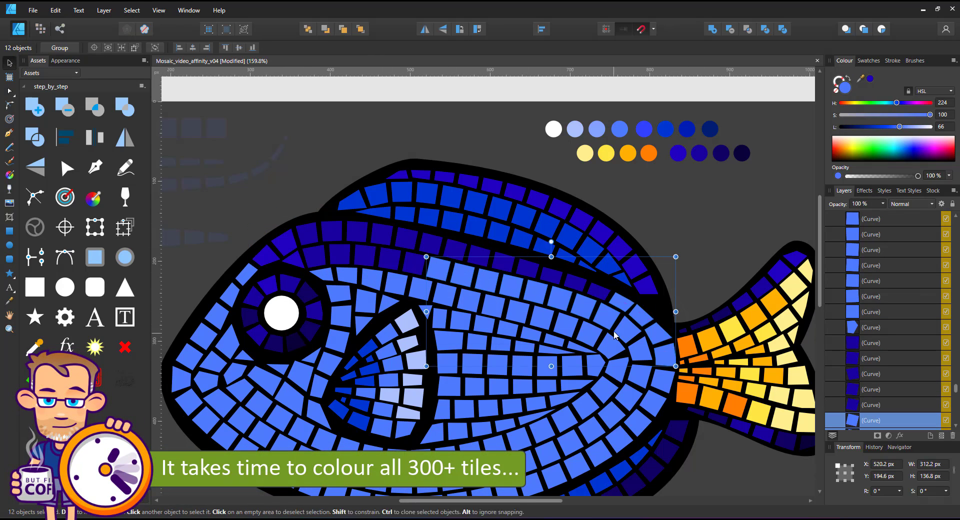
pyautogui.click(9, 301)
pyautogui.click(742, 153)
# Vary the dorsal fin's inner tiles with the violet-blue and medium blue swatches.
pyautogui.click(9, 63)
pyautogui.click(402, 192)
pyautogui.click(9, 301)
pyautogui.click(645, 129)
pyautogui.click(10, 301)
pyautogui.click(619, 129)
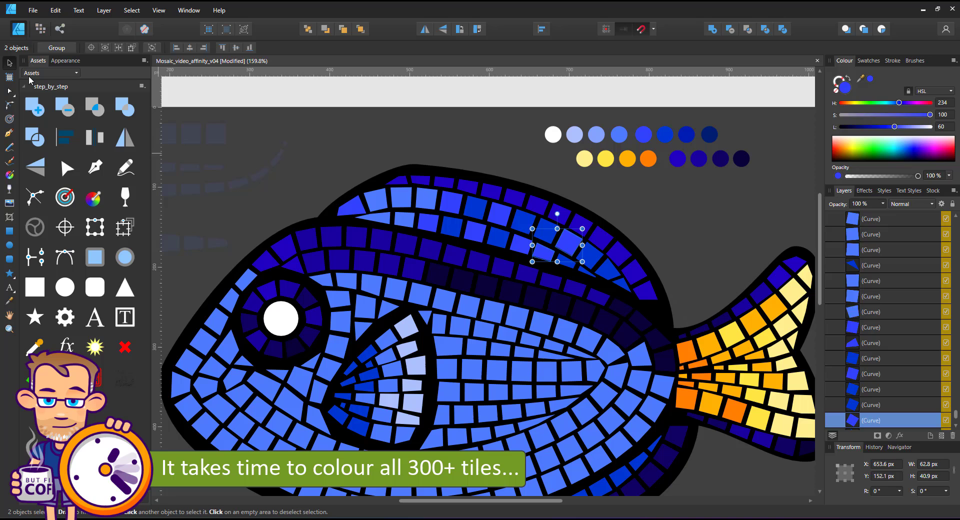
# Recolour tiles towards the rear of the dorsal fin's outer row with the third indigo swatch.
pyautogui.click(604, 236)
pyautogui.click(10, 301)
pyautogui.click(720, 158)
pyautogui.click(10, 63)
pyautogui.click(420, 181)
pyautogui.keyDown('shift'); pyautogui.click(468, 186); pyautogui.keyUp('shift')
pyautogui.click(501, 173)
# Recolour the 11 tiles of the body's central horizontal row with the third indigo swatch.
pyautogui.keyDown('shift'); pyautogui.click(649, 363); pyautogui.keyUp('shift')
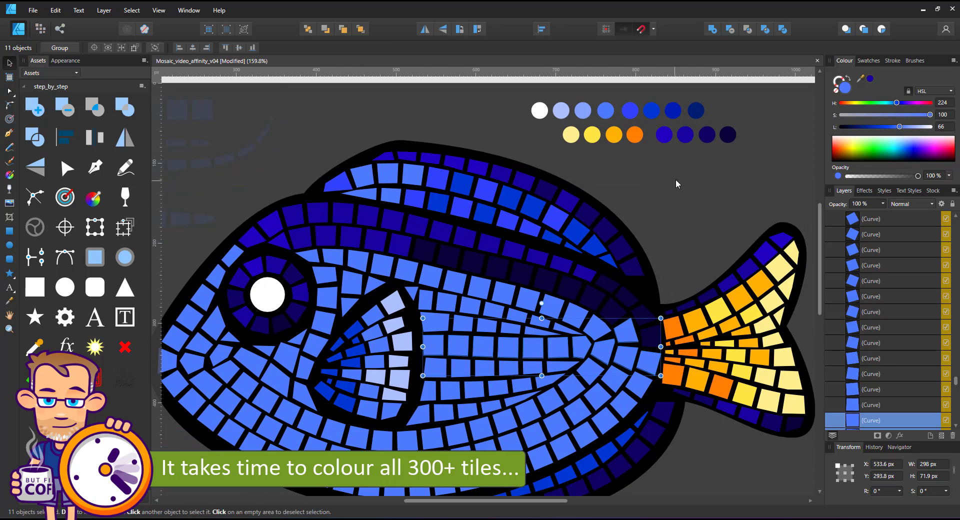
pyautogui.press('i')
pyautogui.click(707, 135)
# Vary the upper body tiles with the second and brightest indigo, and colour three tiles behind the eye strong blue.
pyautogui.press('v')
pyautogui.click(569, 317)
pyautogui.click(686, 135)
pyautogui.click(448, 255)
pyautogui.click(664, 134)
pyautogui.click(651, 110)
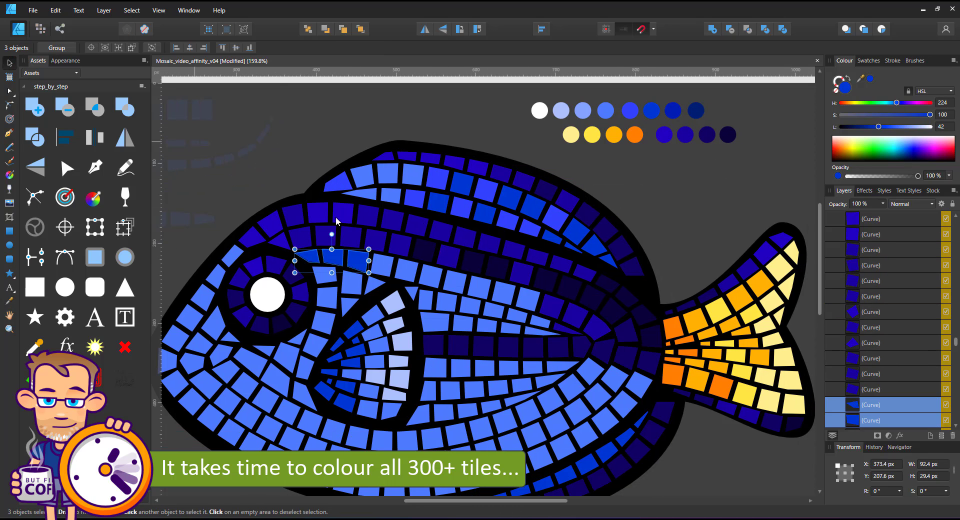
# Recolour body tiles beside and below the pectoral fin with the dark blue swatch.
pyautogui.click(428, 391)
pyautogui.press('i')
pyautogui.click(673, 110)
pyautogui.press('v')
# Shift the hue of the darkest blue swatch circle and its matching tiles slightly towards indigo.
pyautogui.click(562, 325)
pyautogui.press('i')
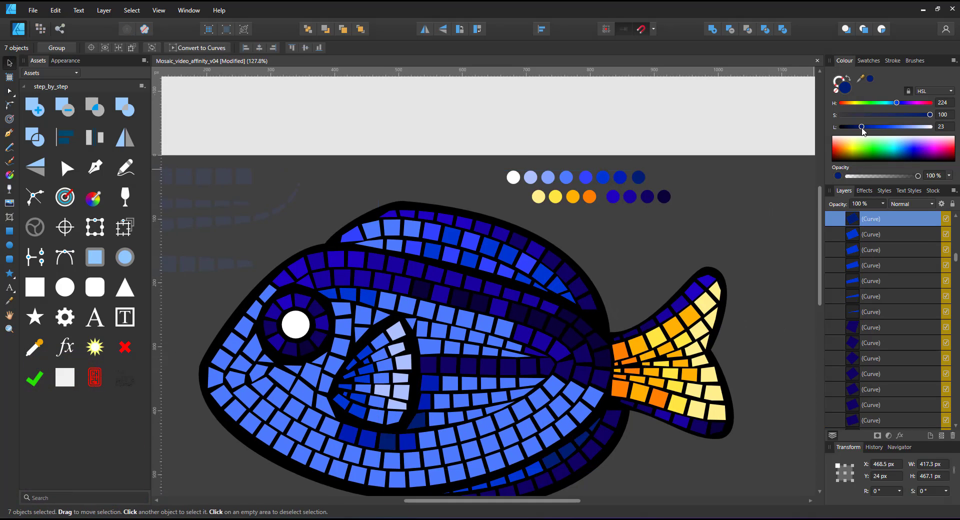
pyautogui.moveTo(896, 102); pyautogui.dragTo(901, 103)
pyautogui.click(750, 240)
# Select 20 tiles scattered across the lower body rows and recolour them with the strong blue swatch.
pyautogui.click(317, 398)
pyautogui.keyDown('shift'); pyautogui.click(281, 363); pyautogui.keyUp('shift')
pyautogui.keyDown('shift'); pyautogui.click(336, 385); pyautogui.keyUp('shift')
pyautogui.keyDown('shift'); pyautogui.click(395, 390); pyautogui.keyUp('shift')
pyautogui.keyDown('shift'); pyautogui.click(455, 379); pyautogui.keyUp('shift')
pyautogui.keyDown('shift'); pyautogui.click(518, 322); pyautogui.keyUp('shift')
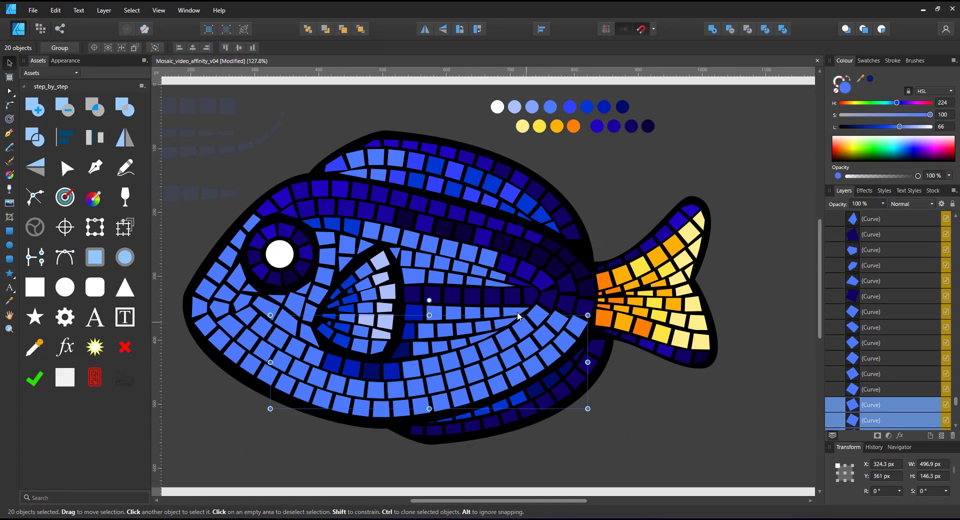
pyautogui.press('i')
pyautogui.click(586, 107)
# Recolour more lower body tiles with the dark blue swatch and two tiles below the central row with the violet-blue.
pyautogui.press('v')
pyautogui.click(304, 391)
pyautogui.click(605, 106)
pyautogui.press('v')
pyautogui.click(434, 313)
pyautogui.keyDown('shift'); pyautogui.click(454, 313); pyautogui.keyUp('shift')
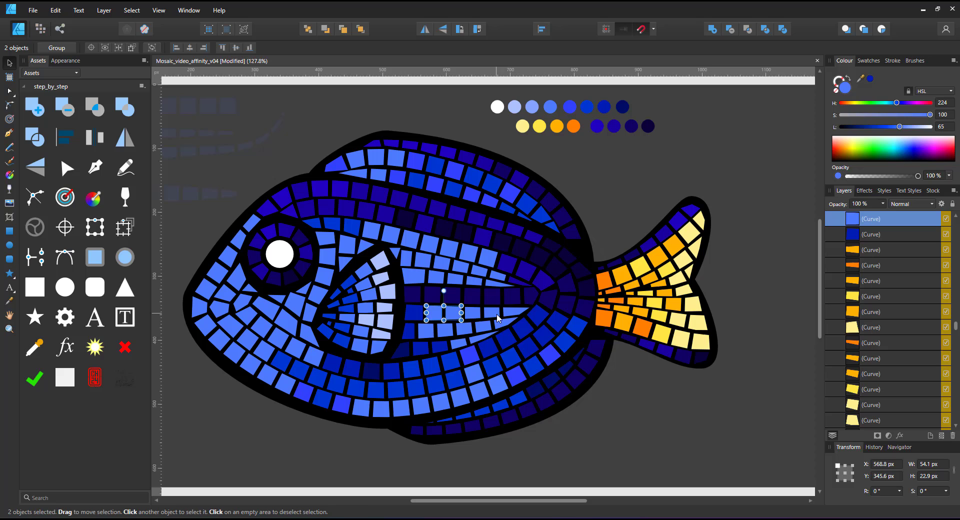
pyautogui.click(570, 107)
# Vary tiles above the central row and behind the eye with the strong blue and violet-blue swatches.
pyautogui.click(414, 276)
pyautogui.click(587, 106)
pyautogui.click(353, 227)
pyautogui.click(326, 238)
pyautogui.keyDown('shift'); pyautogui.click(366, 247); pyautogui.keyUp('shift')
pyautogui.click(570, 107)
pyautogui.click(12, 63)
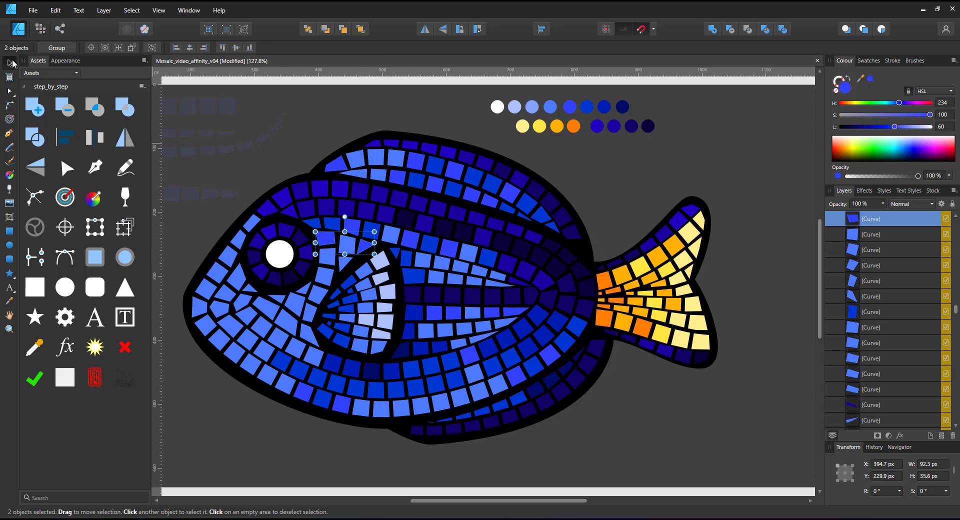
# Recolour face tiles in front of the eye with the strong blue swatch and others near the mouth with dark blue.
pyautogui.click(255, 221)
pyautogui.click(587, 106)
pyautogui.click(10, 63)
pyautogui.click(218, 340)
pyautogui.click(604, 107)
# Recolour the tiles curving behind and below the eye with the dark blue swatch.
pyautogui.click(328, 257)
pyautogui.keyDown('shift'); pyautogui.click(324, 276); pyautogui.keyUp('shift')
pyautogui.click(601, 109)
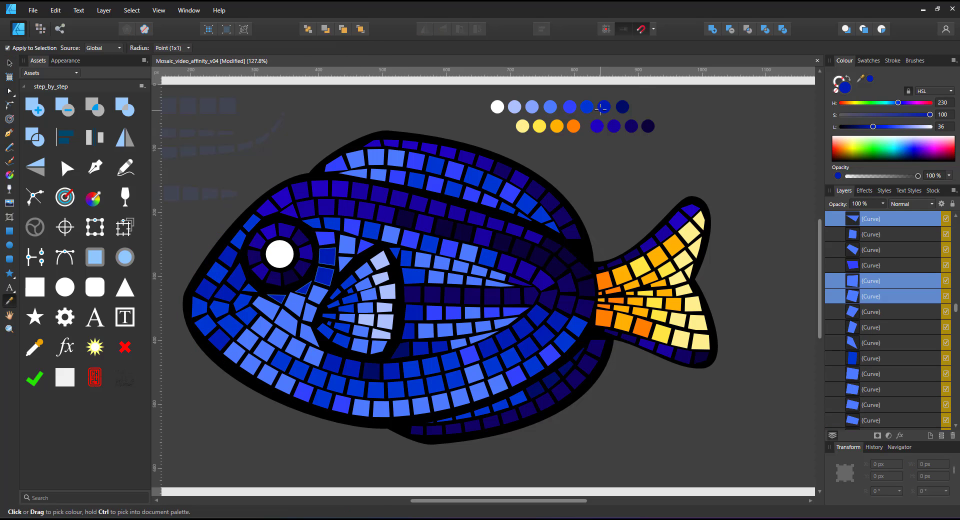
pyautogui.click(200, 300)
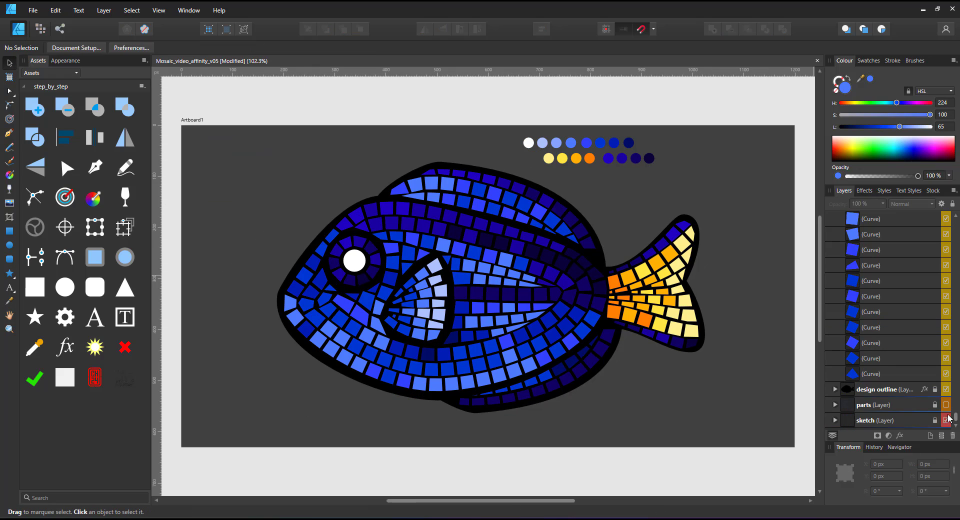
# Cut the 16 swatch circles from the artwork and set the parts layer to 10% opacity.
pyautogui.moveTo(512, 106); pyautogui.dragTo(663, 168)
pyautogui.press('Delete')
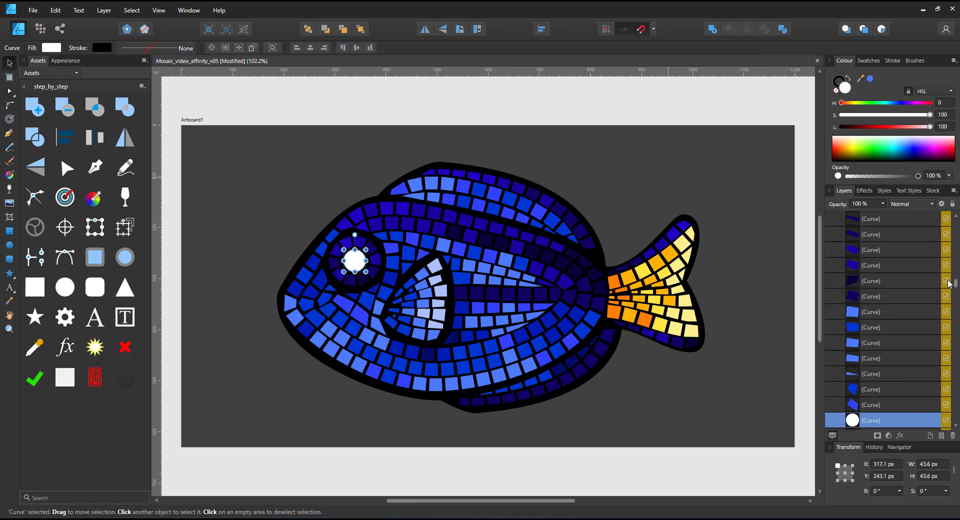
pyautogui.scroll(-5, 891, 350)
pyautogui.click(871, 405)
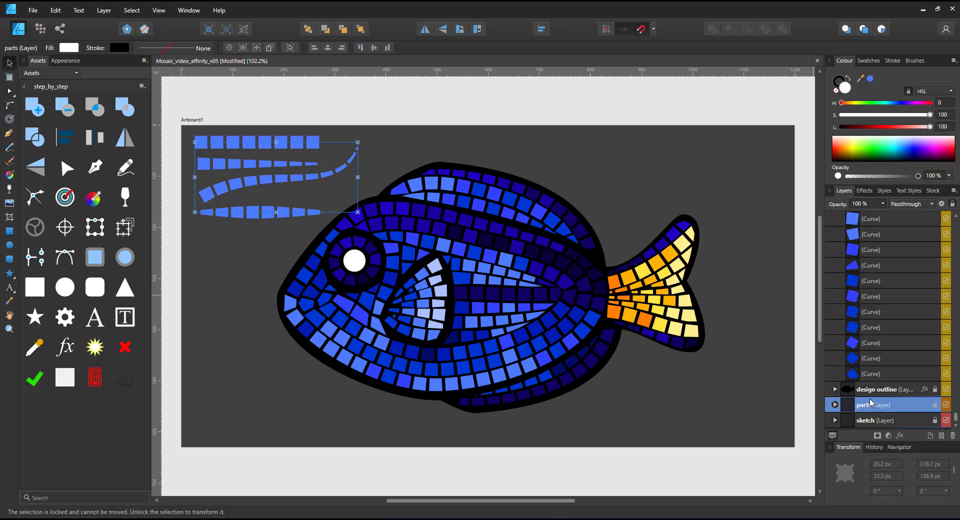
pyautogui.press('1')
pyautogui.click(945, 406)
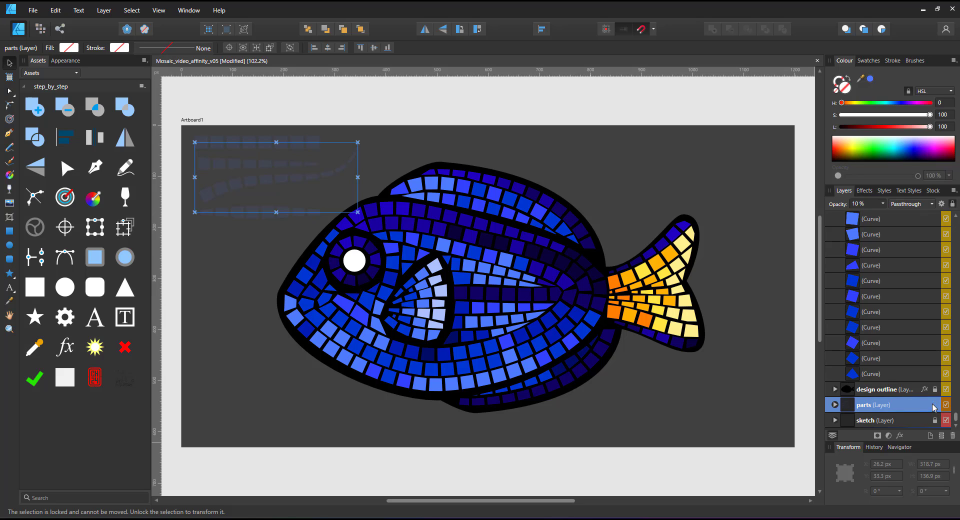
# Paste the 16 swatch circles into the unlocked parts layer and hide that layer.
pyautogui.click(935, 405)
pyautogui.press('Escape')
pyautogui.hotkey('ctrl', 'v')
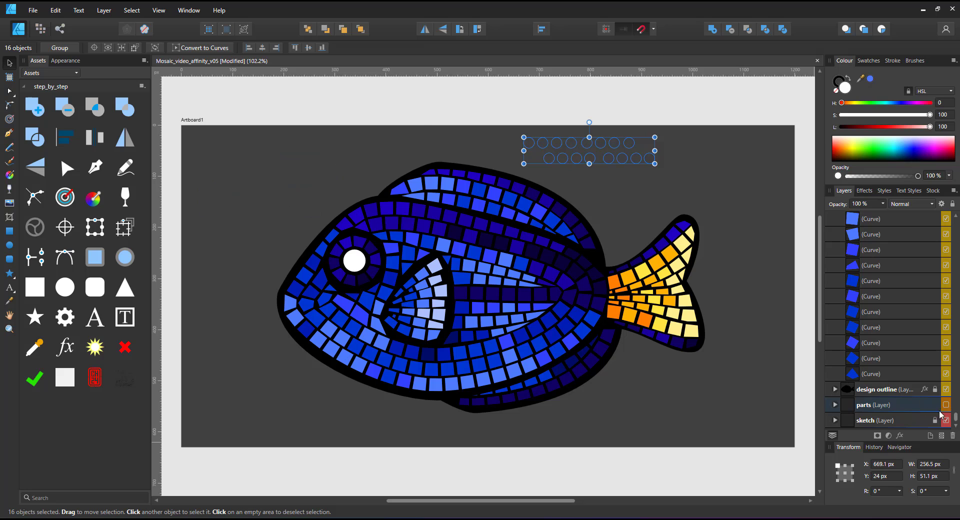
pyautogui.click(946, 405)
pyautogui.click(716, 197)
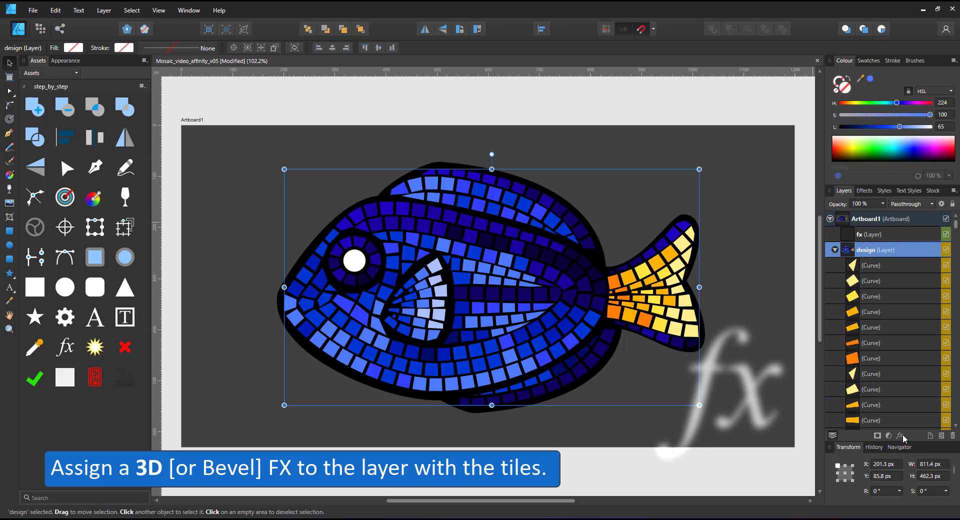
# Apply a 3D layer effect with a radius of 0.9 px to the design layer containing the tiles.
pyautogui.click(901, 436)
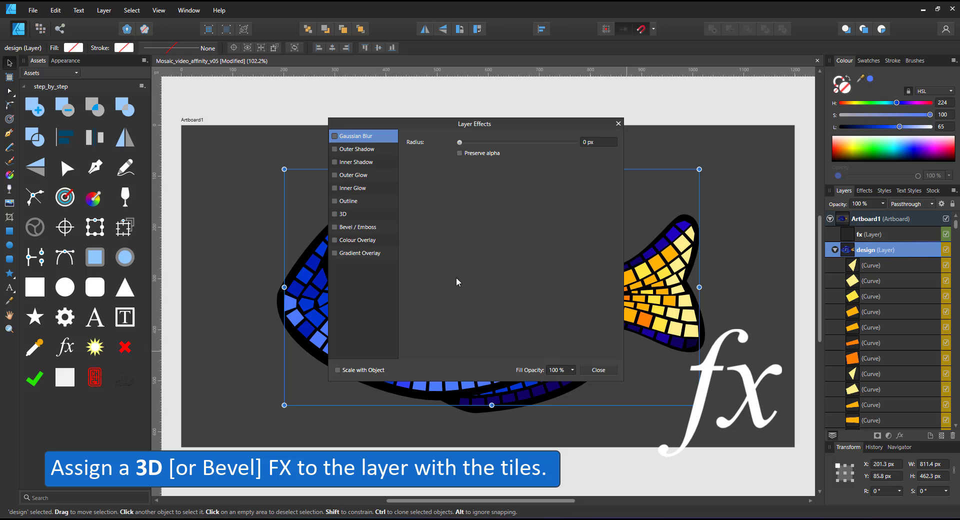
pyautogui.click(333, 215)
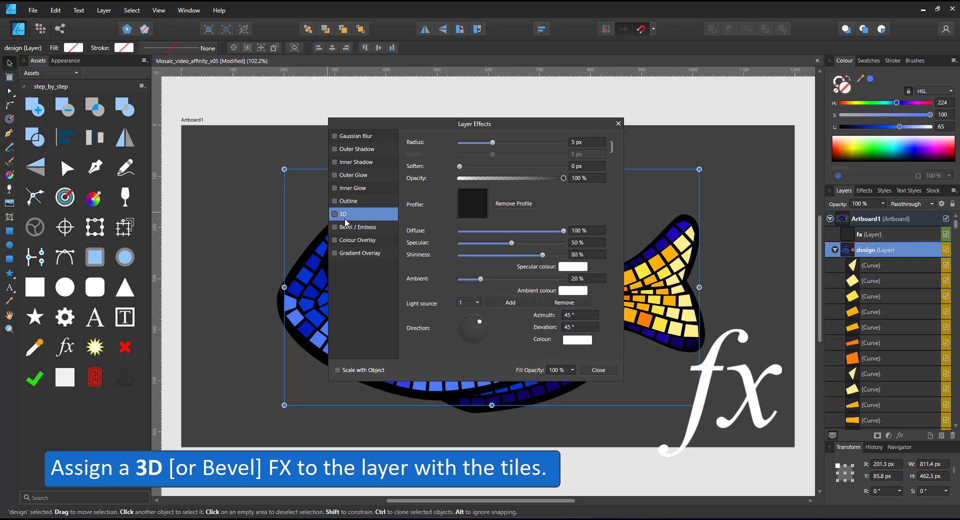
pyautogui.click(336, 215)
pyautogui.moveTo(476, 124); pyautogui.dragTo(759, 133)
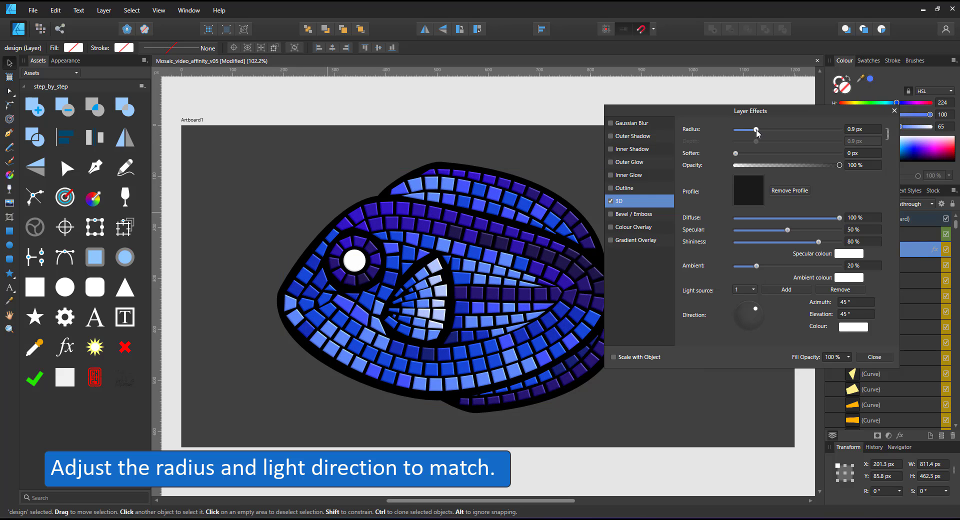
pyautogui.click(744, 309)
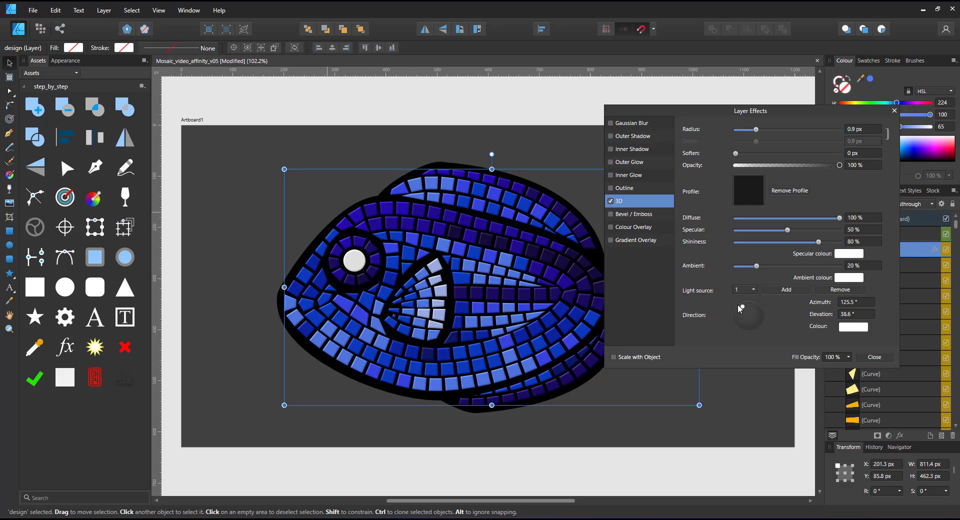
pyautogui.hotkey('ctrl', 'z')
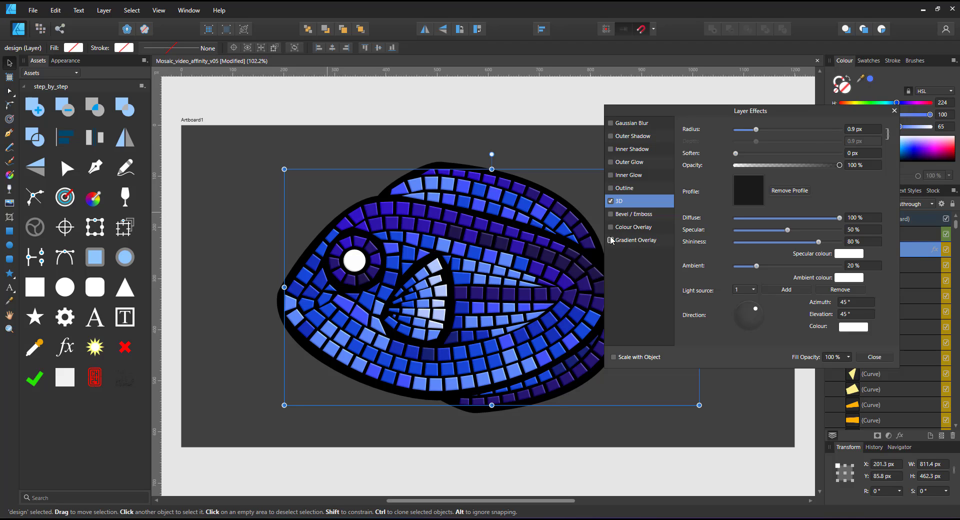
pyautogui.click(894, 110)
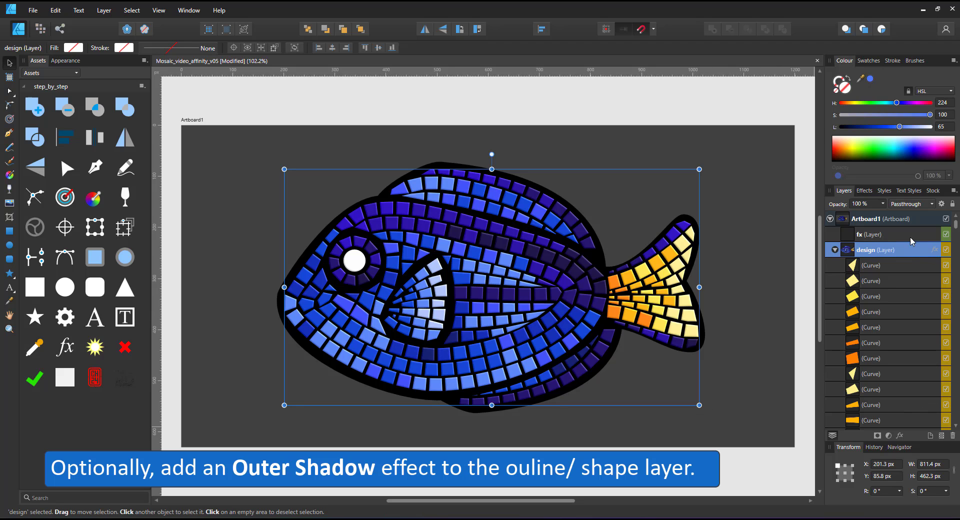
# Unlock the design outline layer and give it an Outer Shadow with radius 16.6 px, offset 19.6 px and angle 225°.
pyautogui.moveTo(956, 225); pyautogui.dragTo(956, 419)
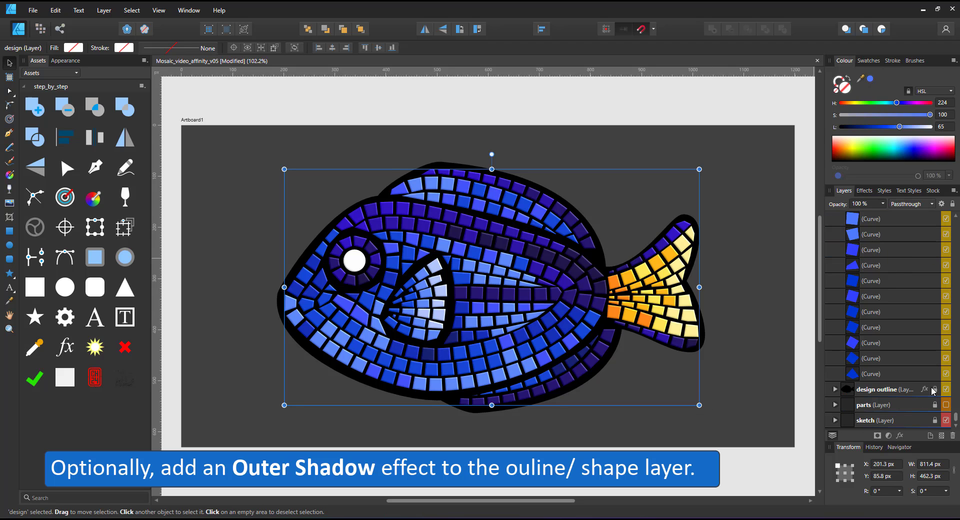
pyautogui.click(860, 392)
pyautogui.click(935, 389)
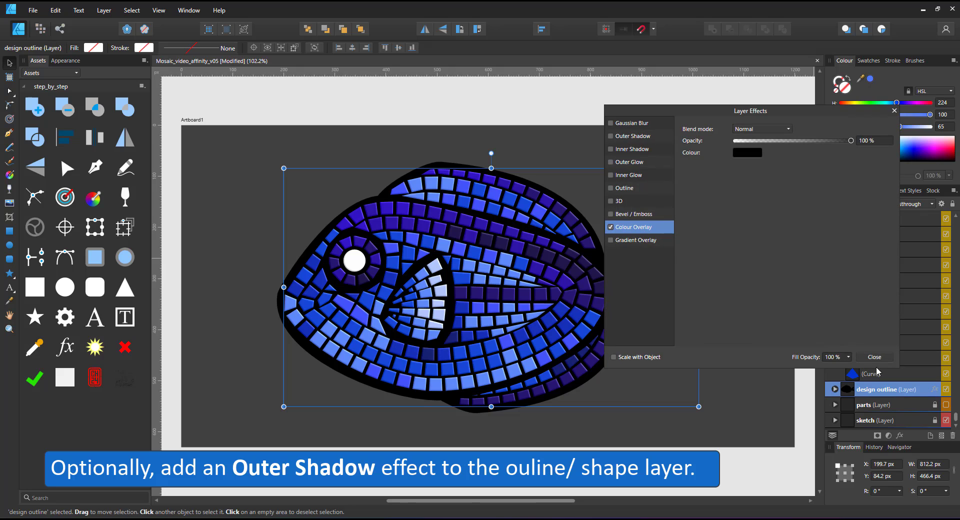
pyautogui.click(612, 137)
pyautogui.click(736, 225)
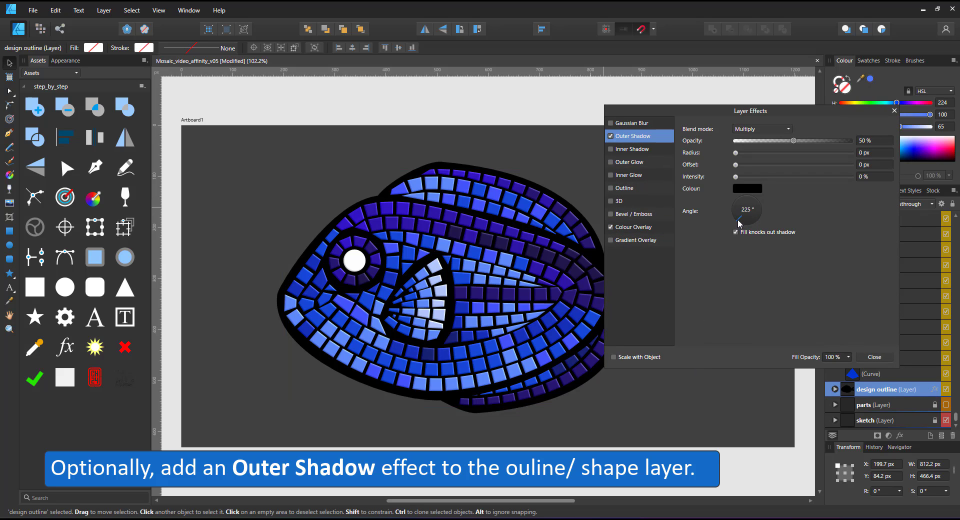
pyautogui.moveTo(735, 153); pyautogui.dragTo(799, 166)
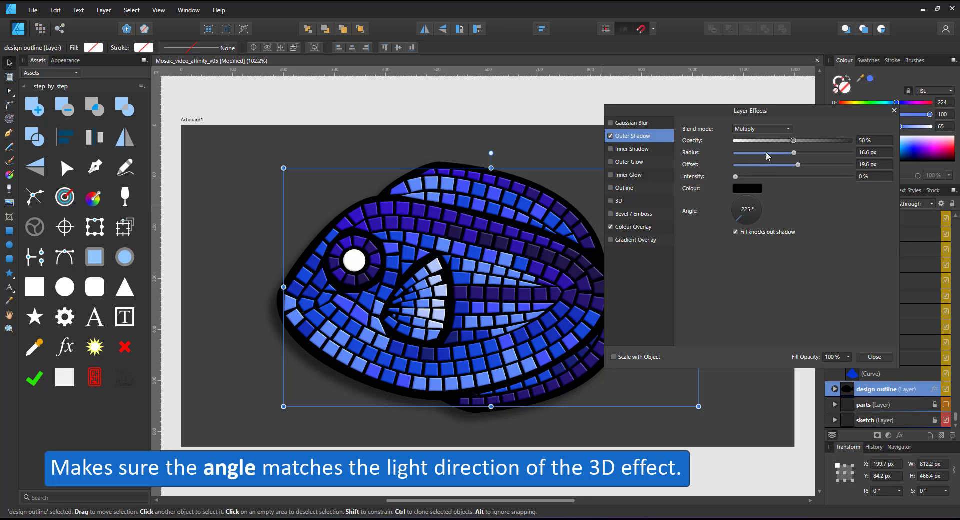
pyautogui.click(895, 110)
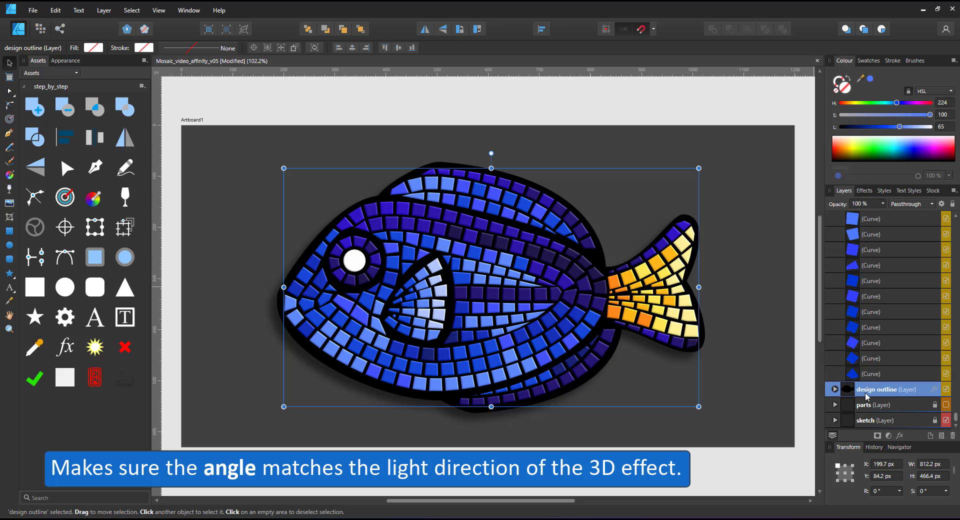
# Copy all seven shapes of the design outline layer and paste them into the fx layer.
pyautogui.click(835, 390)
pyautogui.click(868, 405)
pyautogui.scroll(-3, 898, 416)
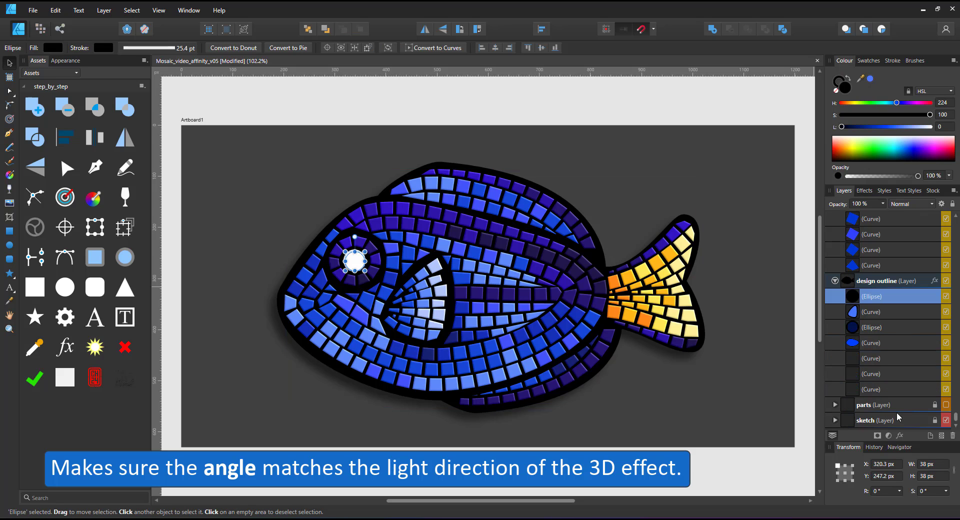
pyautogui.keyDown('shift'); pyautogui.click(876, 389); pyautogui.keyUp('shift')
pyautogui.scroll(1, 956, 415)
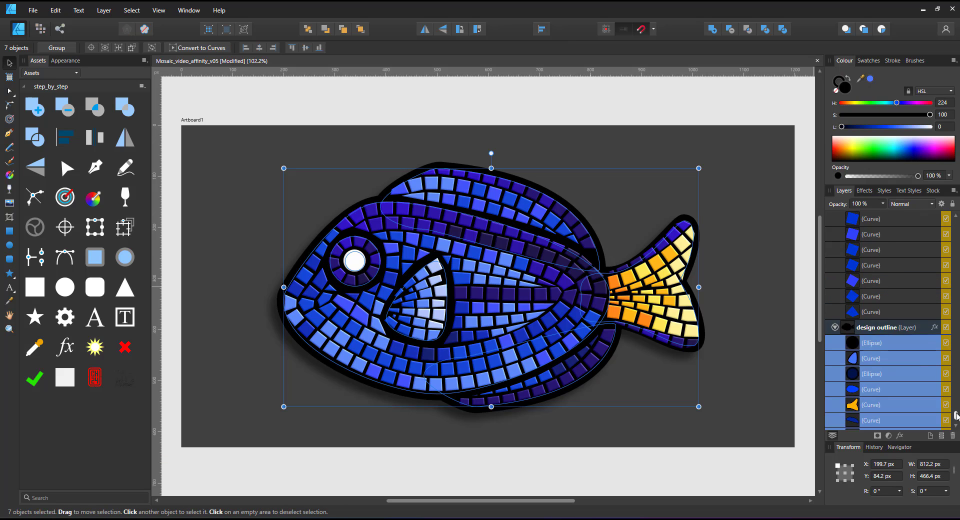
pyautogui.moveTo(956, 416); pyautogui.dragTo(956, 224)
pyautogui.click(866, 237)
pyautogui.hotkey('ctrl', 'v')
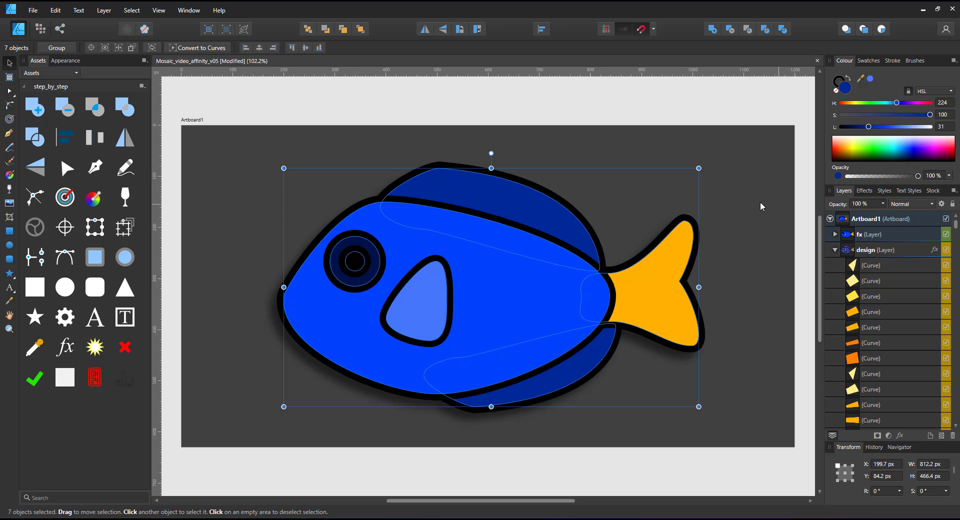
# Combine the pasted fish shapes into one silhouette with Boolean Add and remove its fill and stroke.
pyautogui.click(715, 32)
pyautogui.click(836, 83)
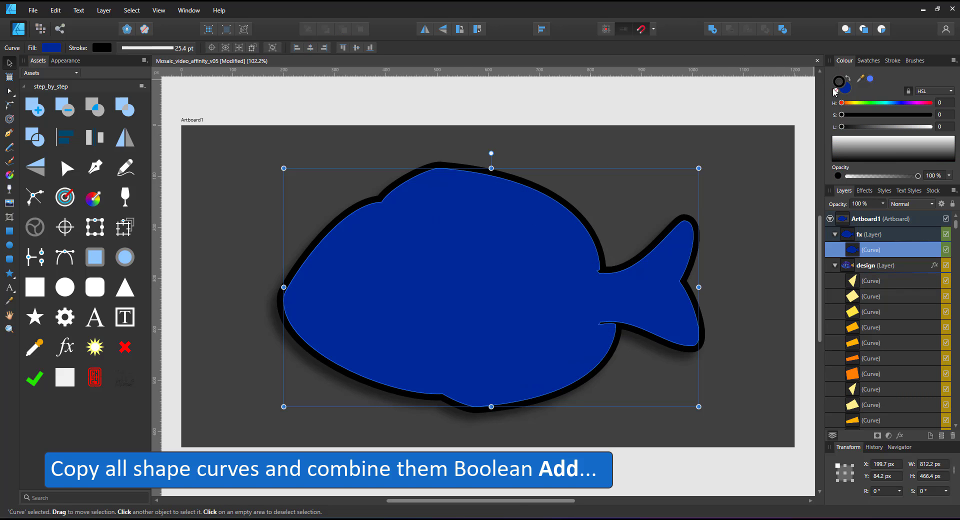
pyautogui.click(835, 91)
pyautogui.click(846, 89)
pyautogui.click(835, 90)
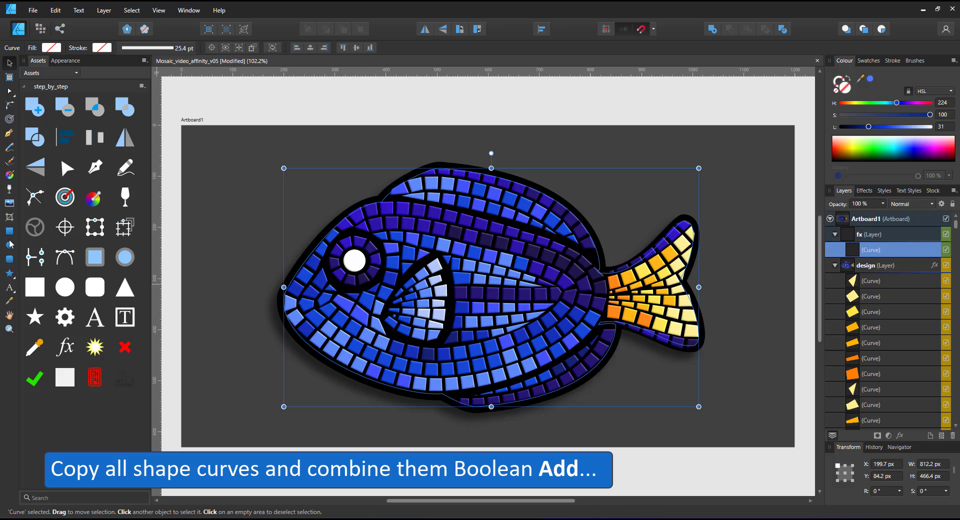
# Draw a white rounded rectangle about 100 × 549 px across the fish's head and fade it downward with a linear transparency gradient.
pyautogui.click(9, 259)
pyautogui.click(65, 61)
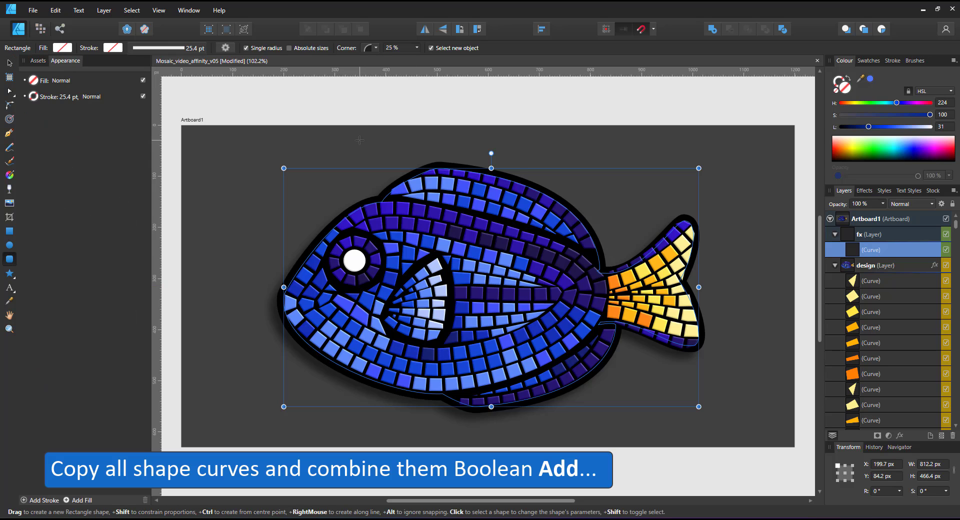
pyautogui.moveTo(360, 140)
pyautogui.mouseDown()
pyautogui.moveTo(439, 409)
pyautogui.moveTo(410, 421)
pyautogui.mouseUp()
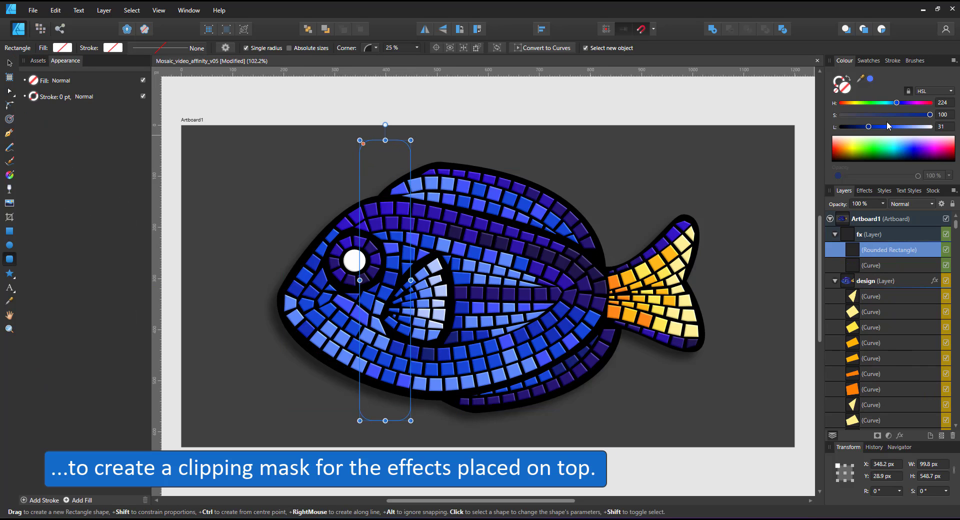
pyautogui.moveTo(888, 126); pyautogui.dragTo(931, 126)
pyautogui.click(10, 189)
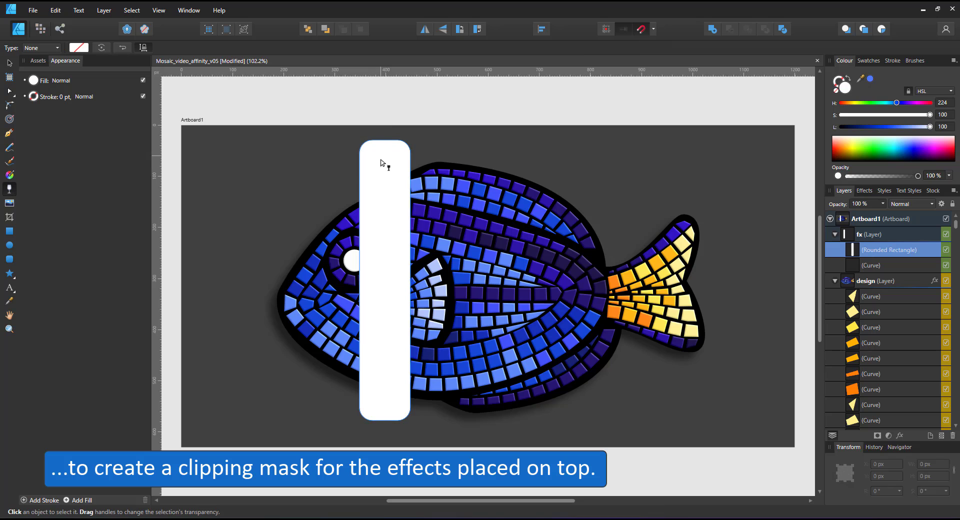
pyautogui.moveTo(381, 156); pyautogui.dragTo(381, 405)
# Set the rectangle's blend mode to Overlay and soften its edges with a Gaussian Blur layer effect.
pyautogui.click(916, 202)
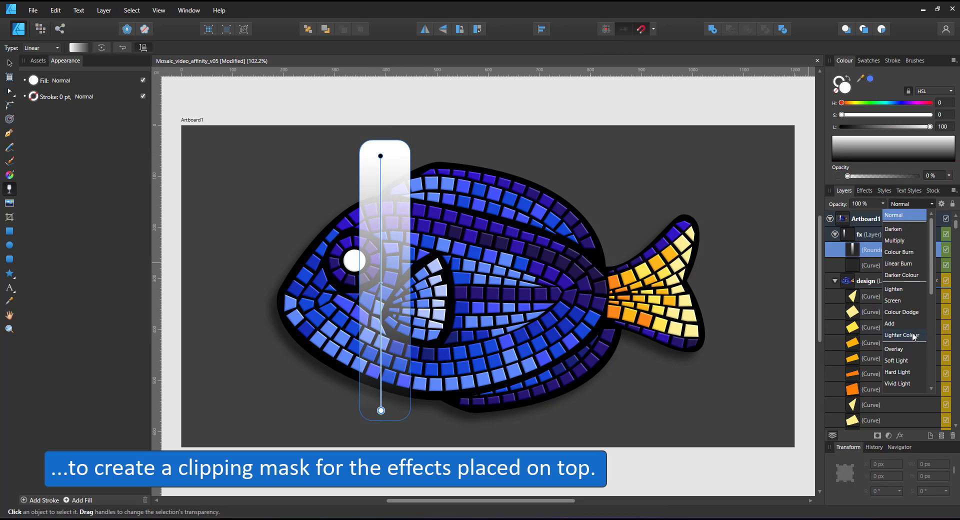
pyautogui.click(902, 347)
pyautogui.click(901, 434)
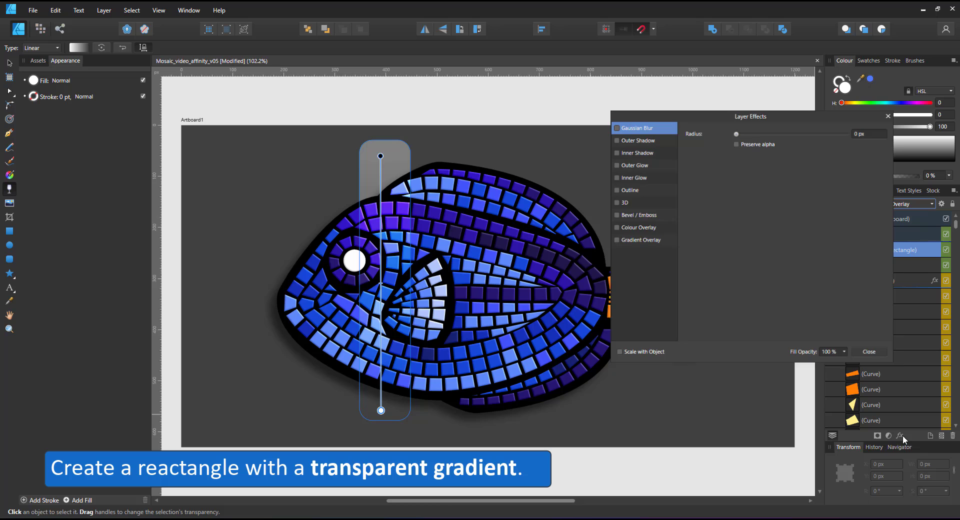
pyautogui.moveTo(735, 129); pyautogui.dragTo(774, 129)
pyautogui.click(894, 110)
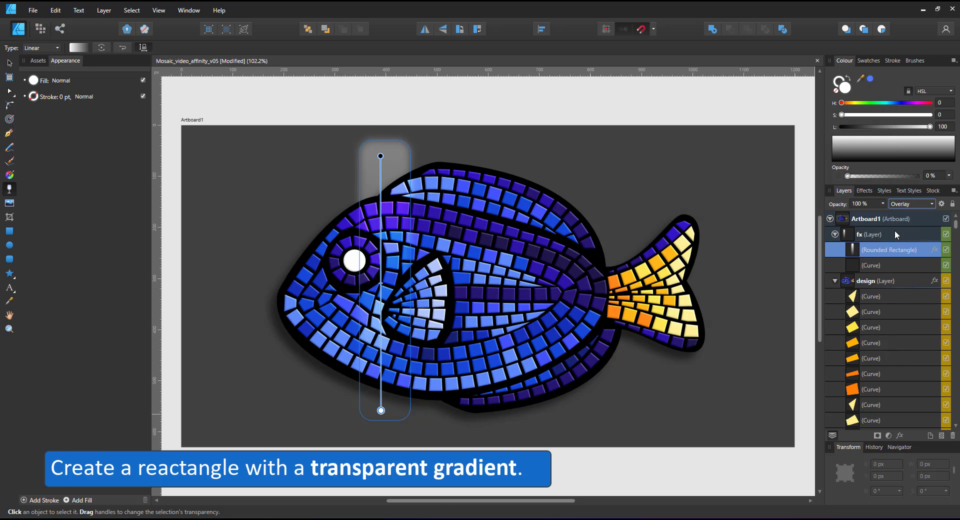
# Rotate the light rectangle to -22° and distribute duplicates across the body, fins and tail for seven light streaks in total.
pyautogui.click(9, 63)
pyautogui.moveTo(383, 129); pyautogui.dragTo(440, 141)
pyautogui.moveTo(408, 205)
pyautogui.mouseDown()
pyautogui.moveTo(382, 193)
pyautogui.moveTo(419, 200)
pyautogui.moveTo(405, 206)
pyautogui.mouseUp()
pyautogui.moveTo(395, 243); pyautogui.dragTo(508, 234)
pyautogui.moveTo(517, 231)
pyautogui.mouseDown()
pyautogui.moveTo(590, 242)
pyautogui.moveTo(665, 301)
pyautogui.mouseUp()
pyautogui.hotkey('ctrl', 'j')
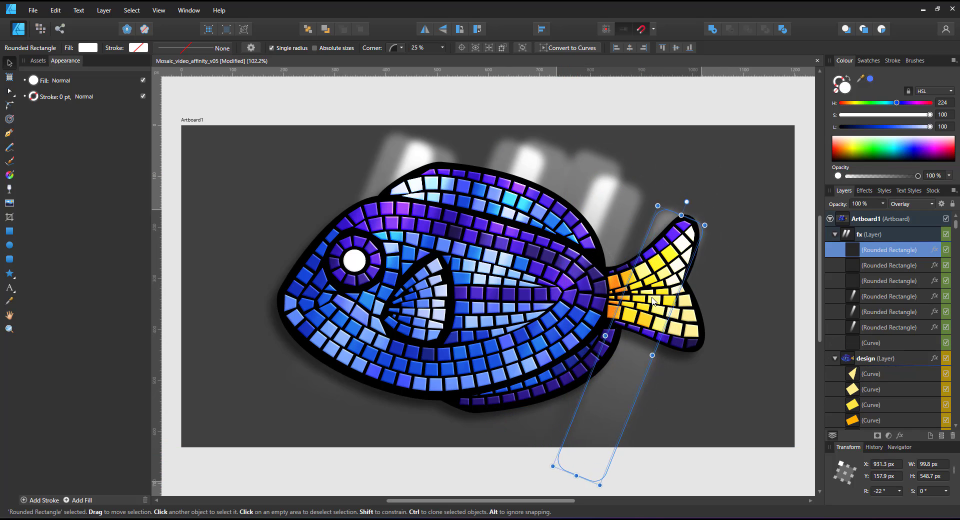
pyautogui.hotkey('ctrl', 'j')
# Set all seven light rectangles to 60% opacity and nest them inside the silhouette curve to clip them.
pyautogui.keyDown('shift'); pyautogui.click(887, 342); pyautogui.keyUp('shift')
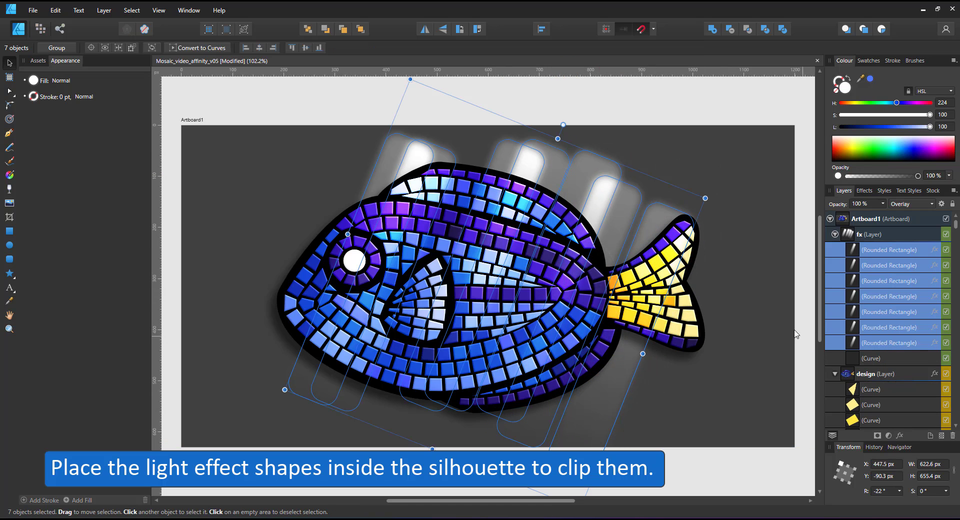
pyautogui.press('6')
pyautogui.moveTo(883, 267); pyautogui.dragTo(879, 361)
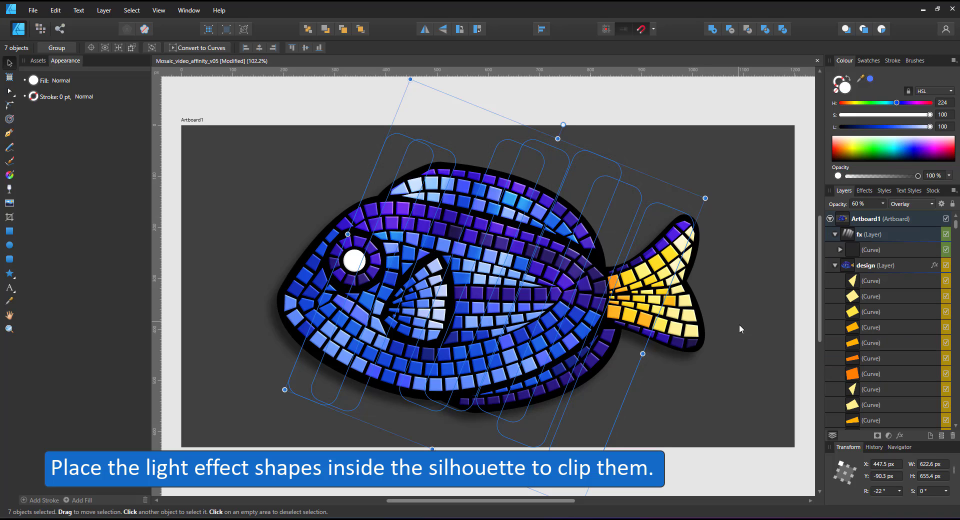
pyautogui.click(782, 270)
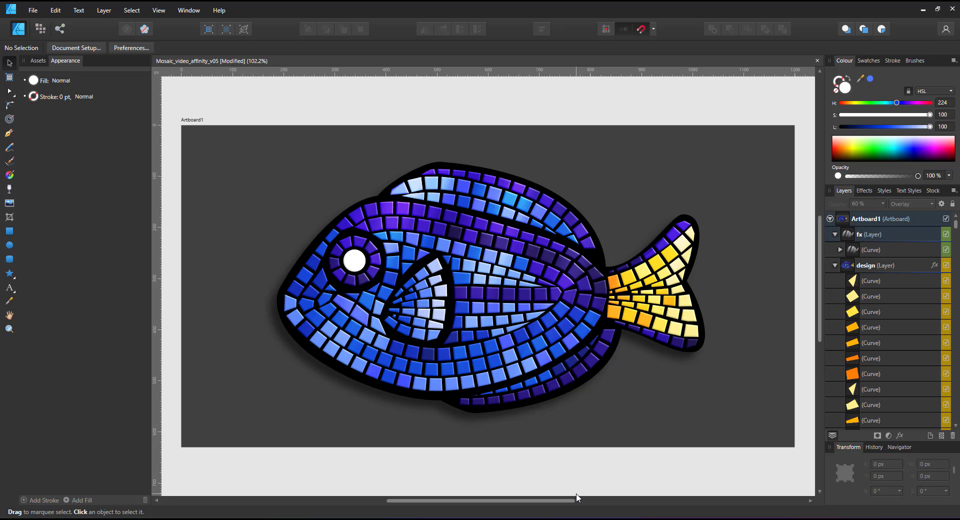
pyautogui.hotkey('ctrl', '0')
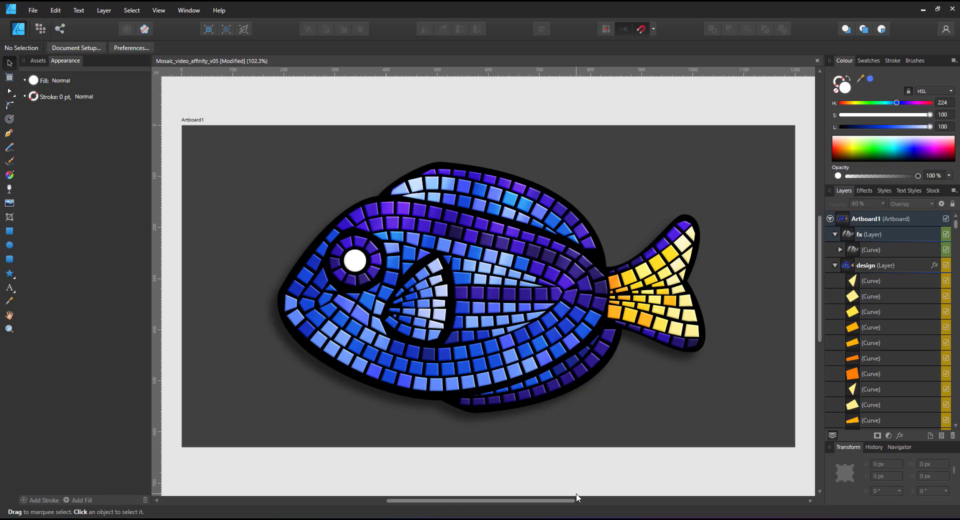
# Lock the fx layer so the light rectangles cannot be selected on the artwork.
pyautogui.doubleClick(362, 265)
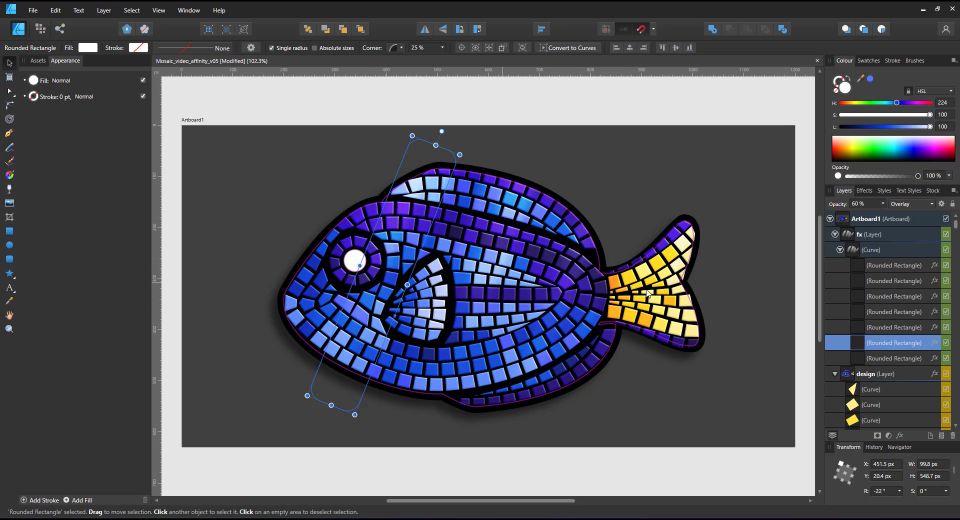
pyautogui.click(937, 236)
pyautogui.click(953, 204)
pyautogui.click(835, 234)
# Recolour the white circle in the fish's eye black with HSL 262, 100, 0 and deselect it.
pyautogui.click(366, 267)
pyautogui.doubleClick(365, 265)
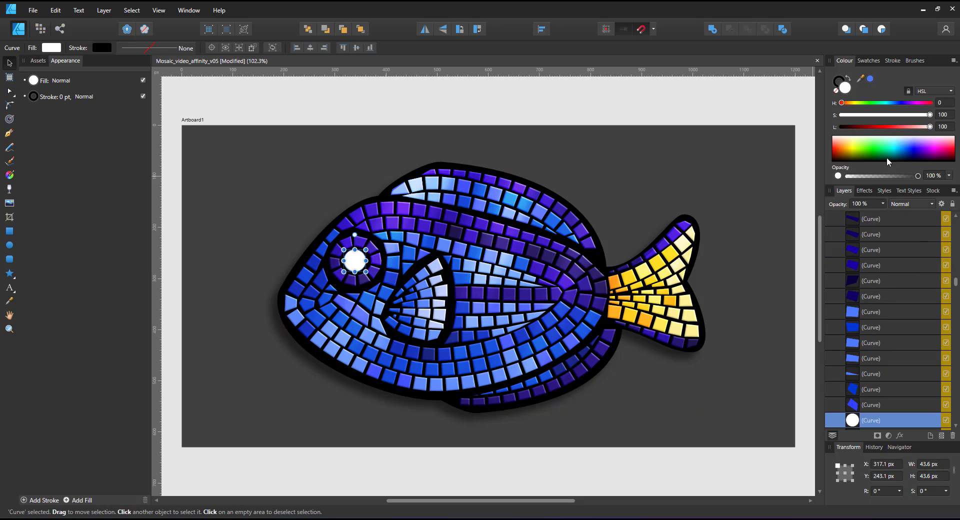
pyautogui.moveTo(930, 126); pyautogui.dragTo(853, 126)
pyautogui.moveTo(900, 104)
pyautogui.mouseDown()
pyautogui.moveTo(883, 103)
pyautogui.moveTo(906, 103)
pyautogui.mouseUp()
pyautogui.moveTo(853, 128); pyautogui.dragTo(841, 132)
pyautogui.hotkey('ctrl', 'd')
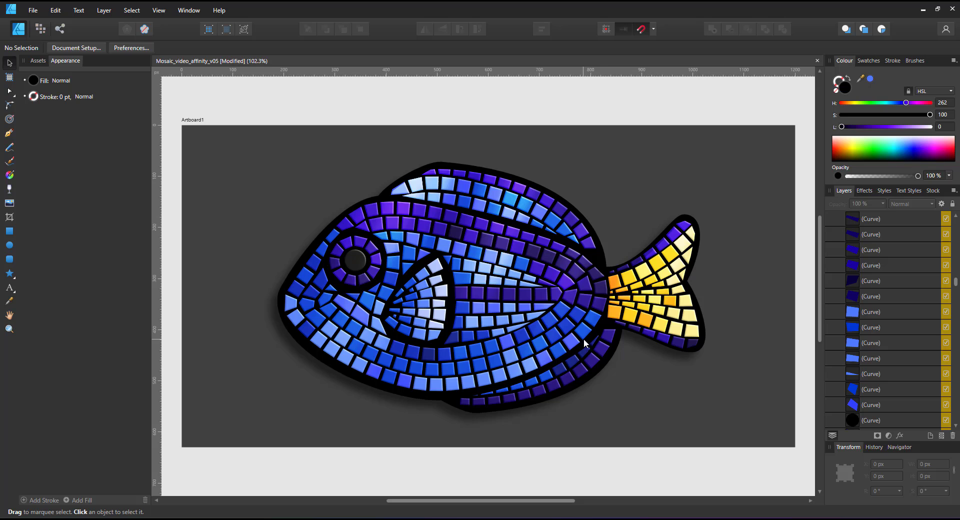
# Shorten the pointed light blue tile at the front of the upper fin by moving its tip node inward.
pyautogui.scroll(5, 380, 193)
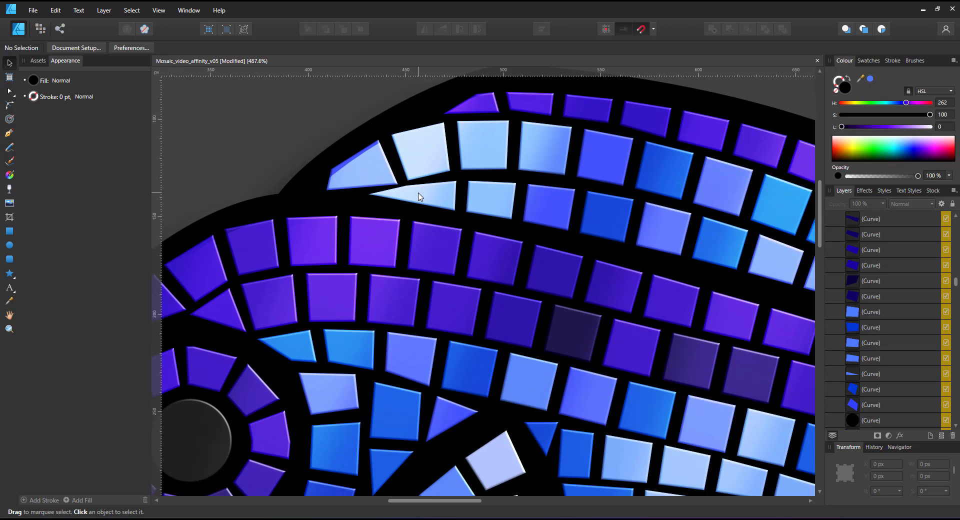
pyautogui.press('a')
pyautogui.scroll(10, 861, 238)
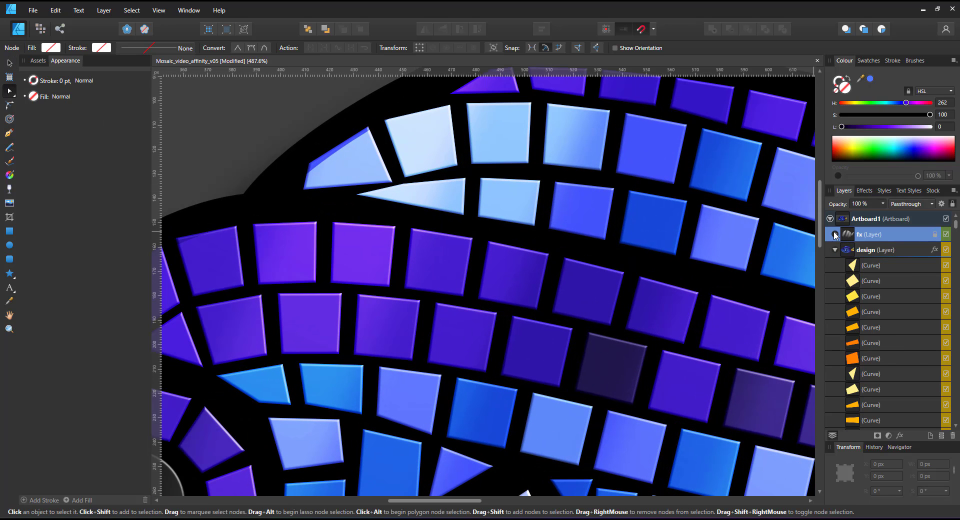
pyautogui.click(835, 234)
pyautogui.click(429, 194)
pyautogui.moveTo(356, 194); pyautogui.dragTo(375, 200)
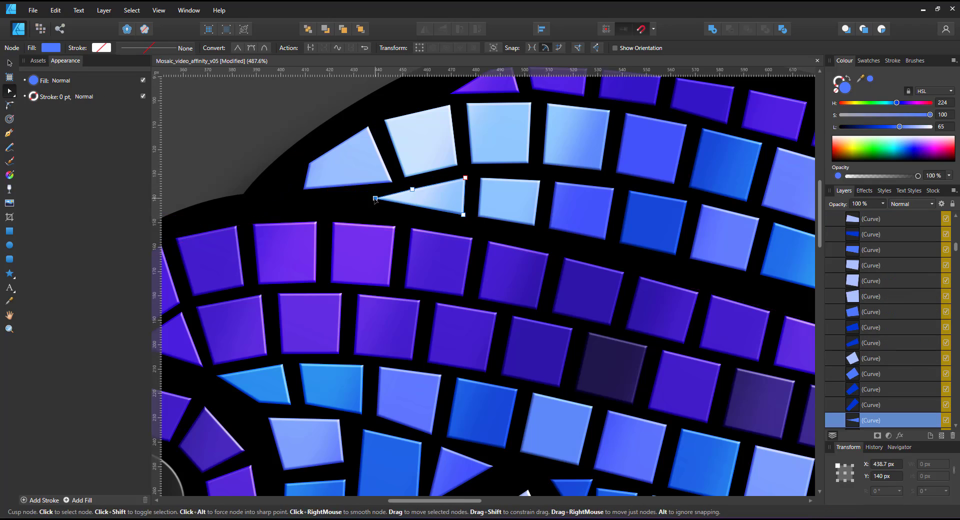
# Reshape the last two purple tiles at the rear of the upper fin by moving their corner nodes.
pyautogui.scroll(-5, 376, 202)
pyautogui.scroll(5, 572, 268)
pyautogui.click(563, 231)
pyautogui.moveTo(584, 244); pyautogui.dragTo(596, 298)
pyautogui.moveTo(565, 189); pyautogui.dragTo(577, 217)
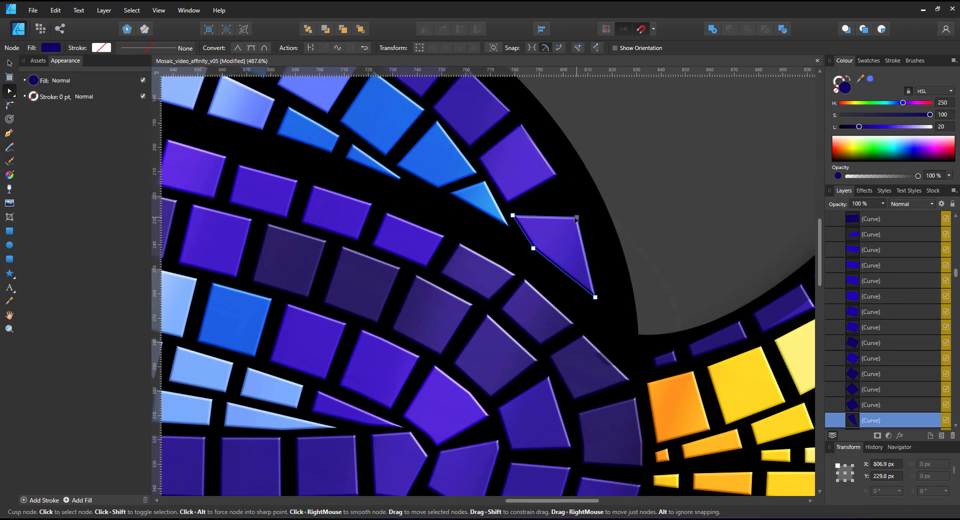
pyautogui.click(533, 173)
pyautogui.moveTo(557, 174); pyautogui.dragTo(574, 204)
pyautogui.scroll(-7, 637, 187)
pyautogui.click(640, 186)
pyautogui.scroll(-1, 429, 309)
pyautogui.scroll(1, 422, 309)
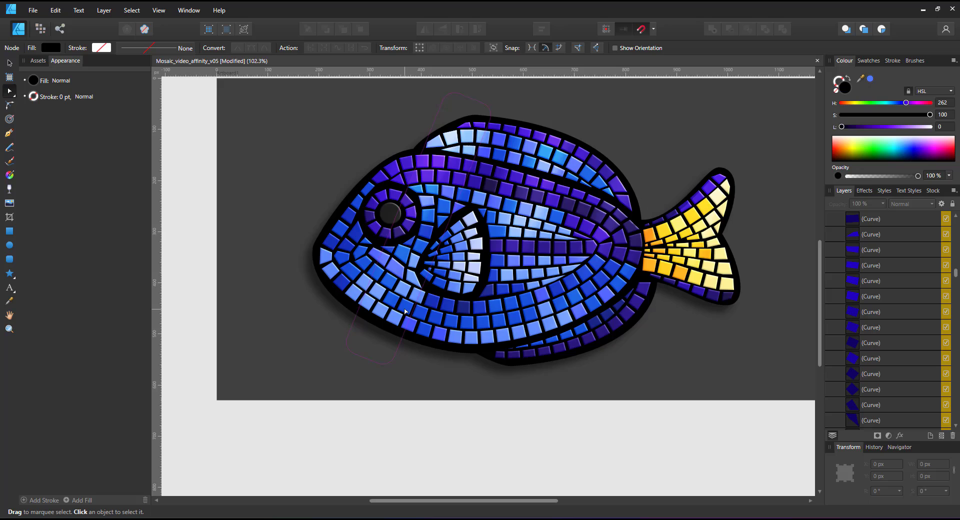
# Collapse the fx, design and design outline layers in the layer list.
pyautogui.click(9, 63)
pyautogui.moveTo(480, 225); pyautogui.dragTo(445, 272)
pyautogui.moveTo(956, 273); pyautogui.dragTo(954, 220)
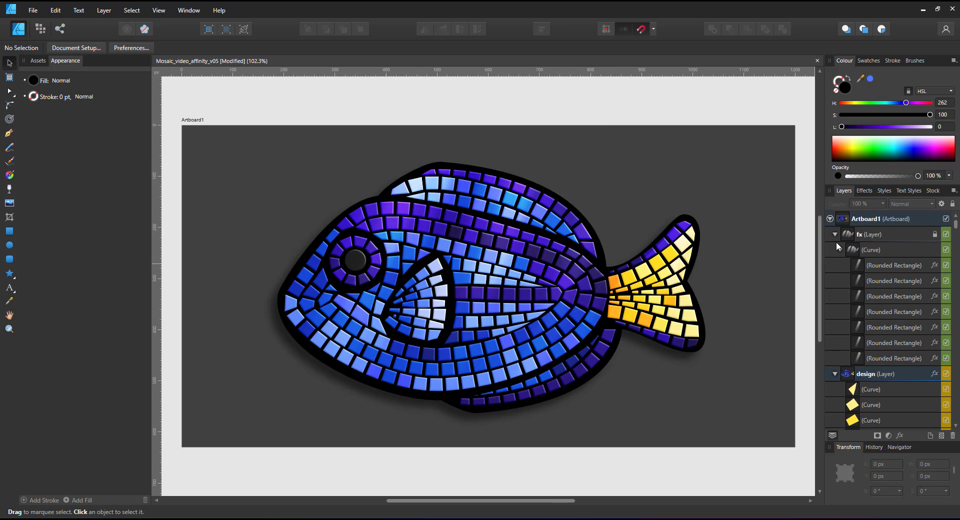
pyautogui.click(836, 235)
pyautogui.click(836, 250)
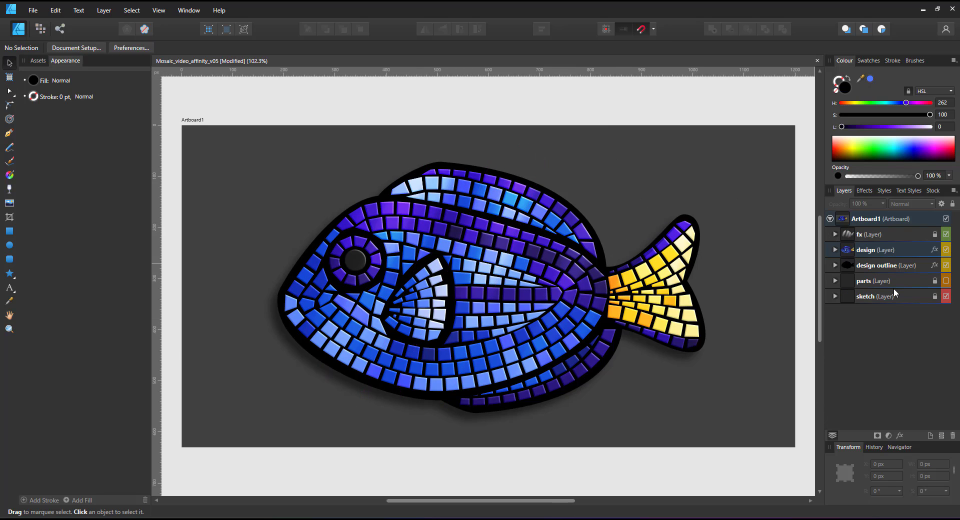